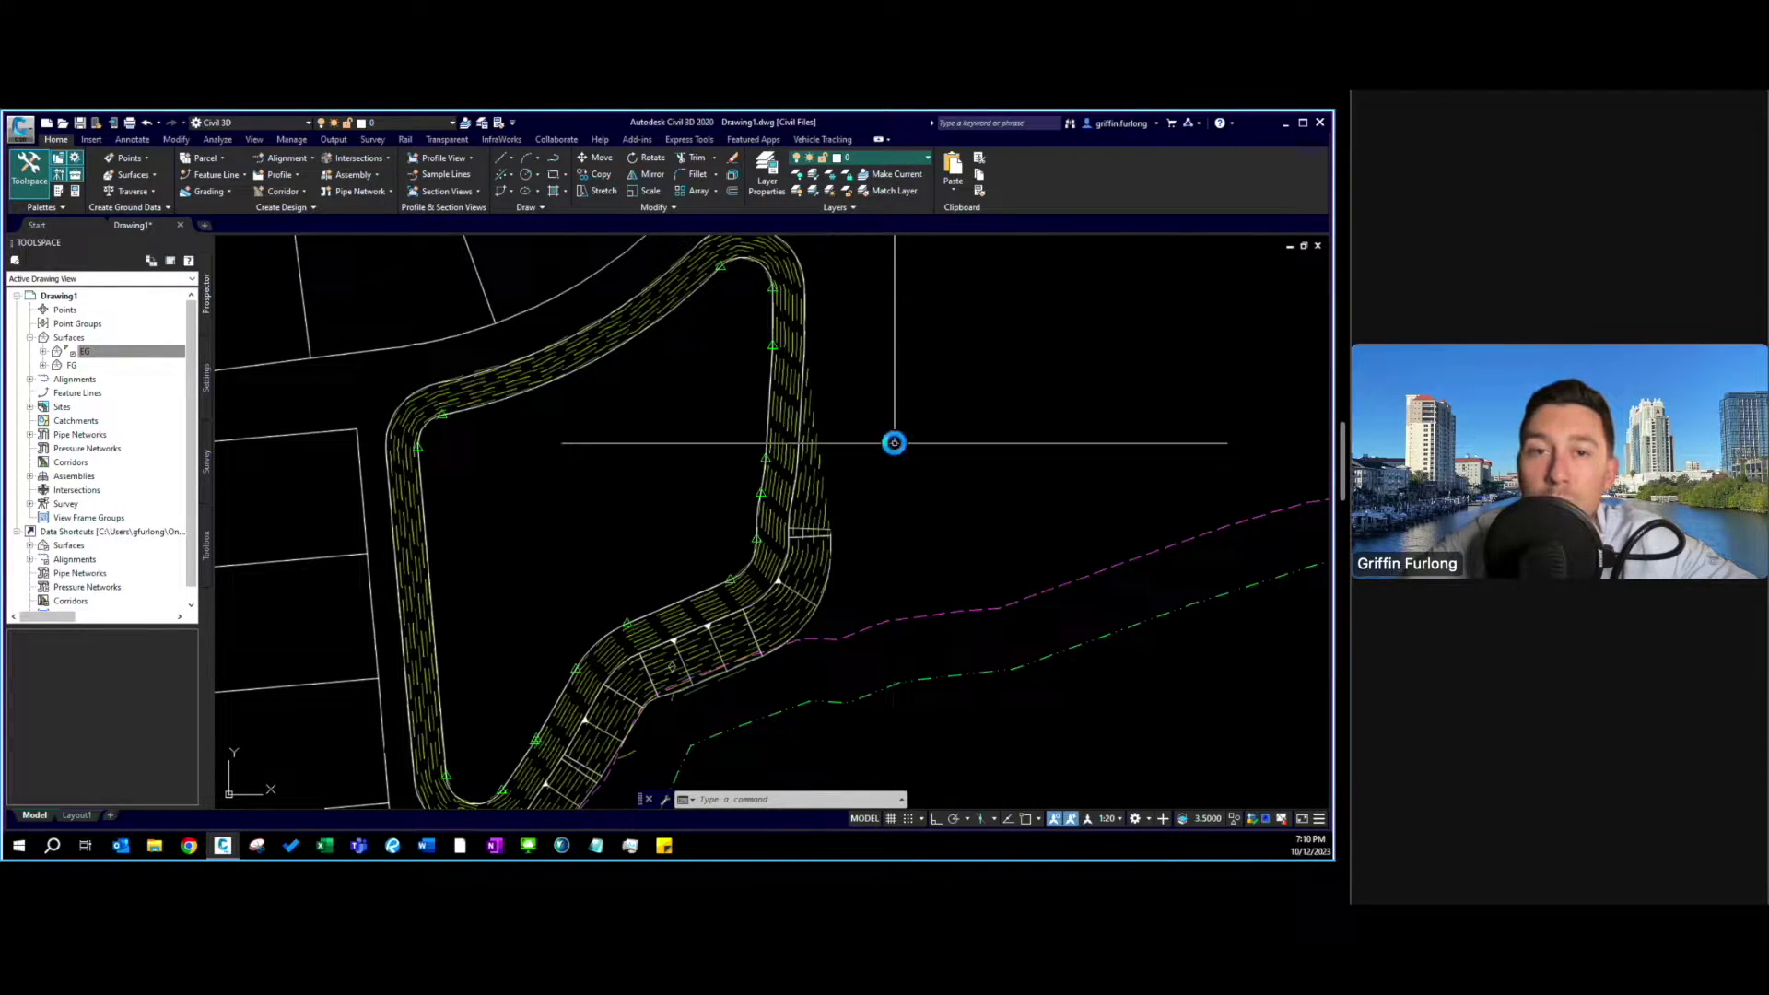
Select the pond's inner feature line and open Grading Creation Tools with the Pond group.
mouse_move(890, 430)
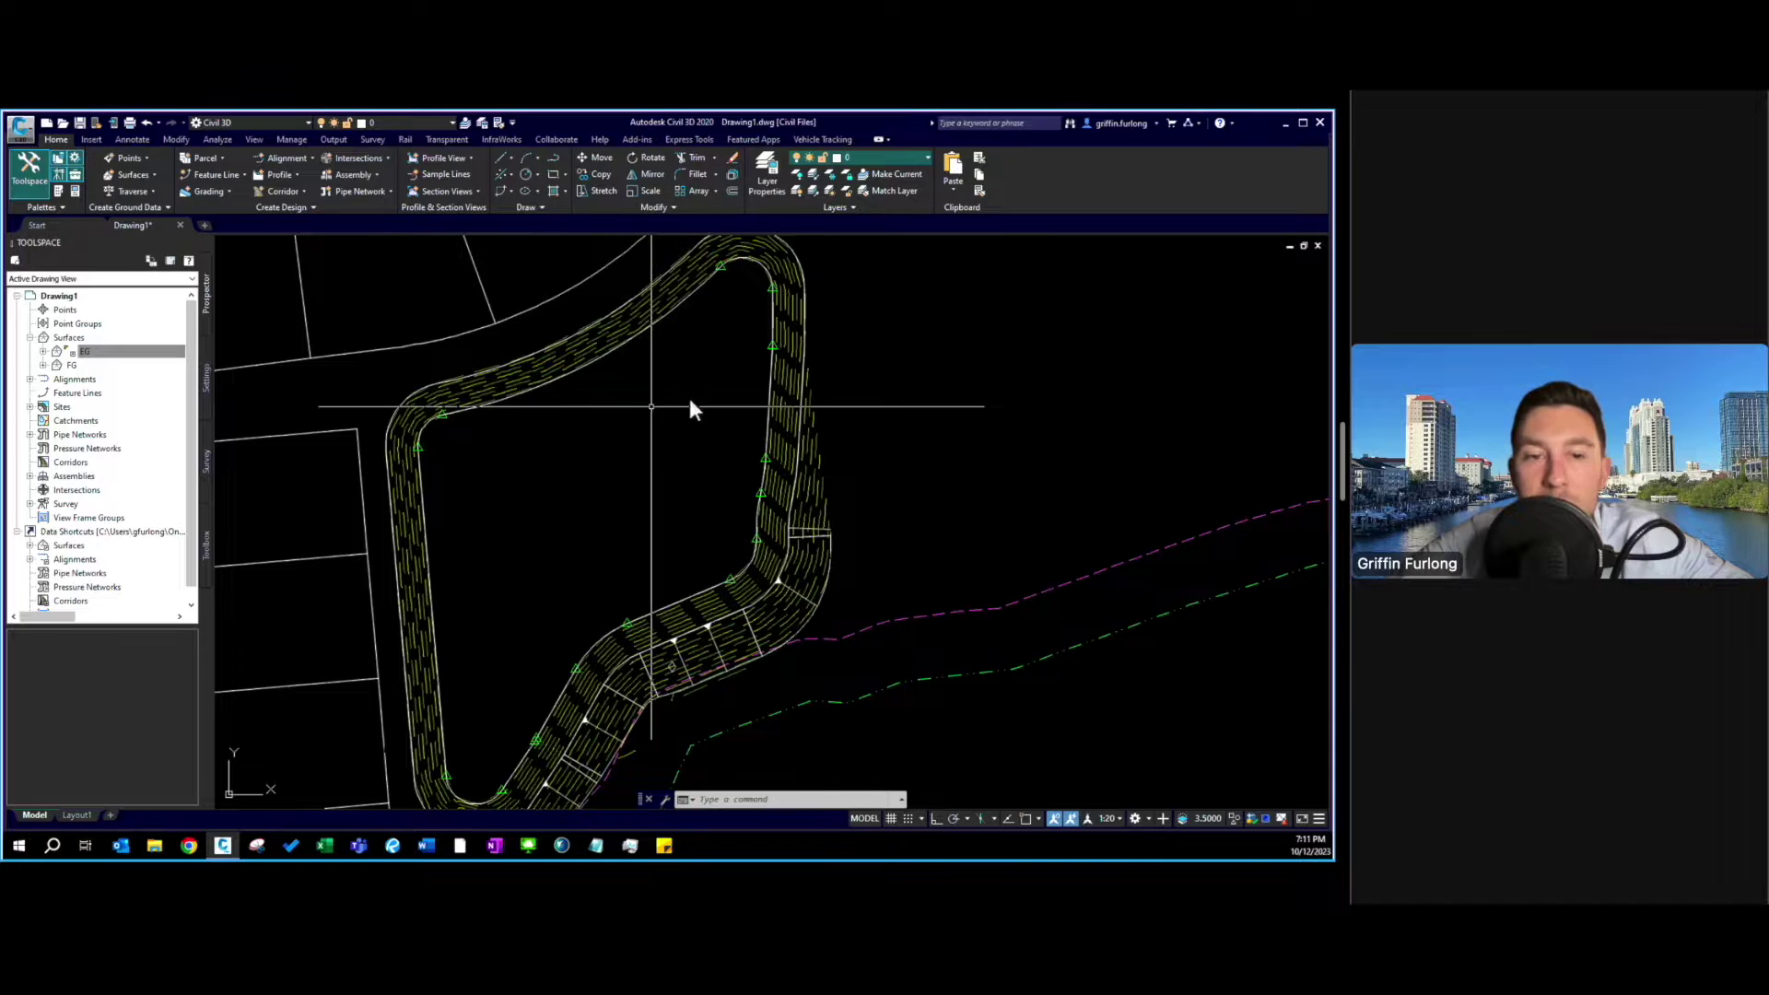
left_click(770, 380)
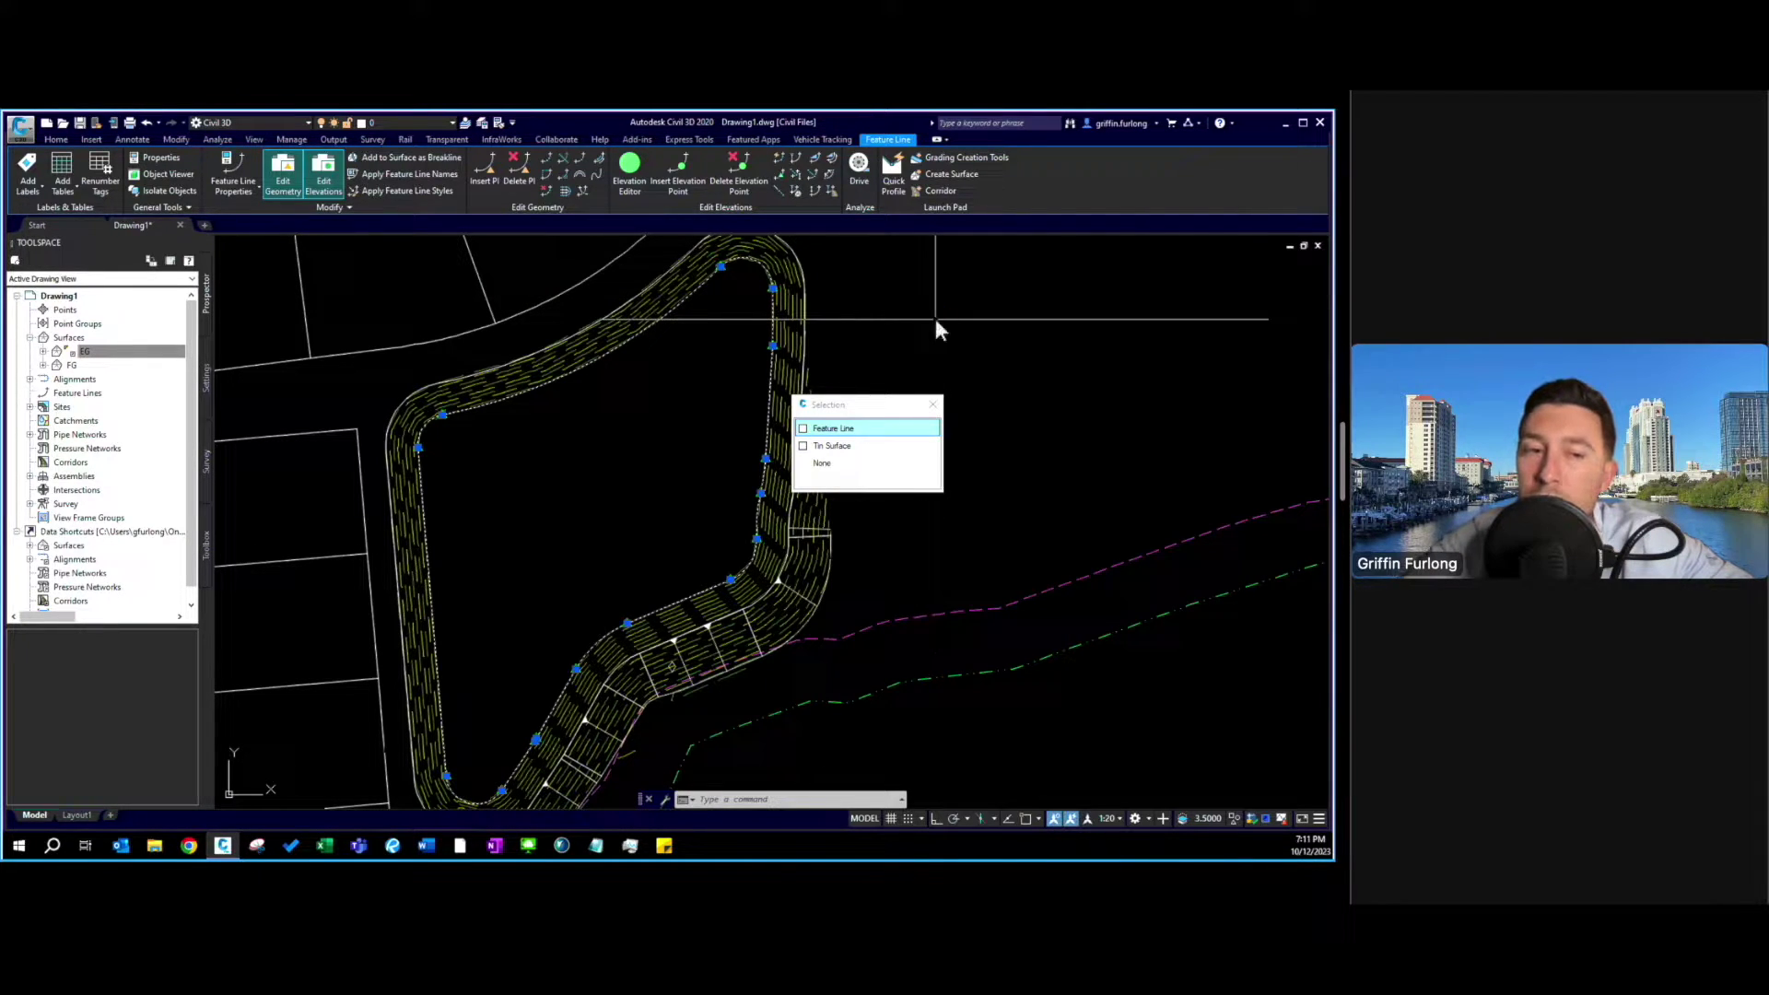
left_click(99, 350)
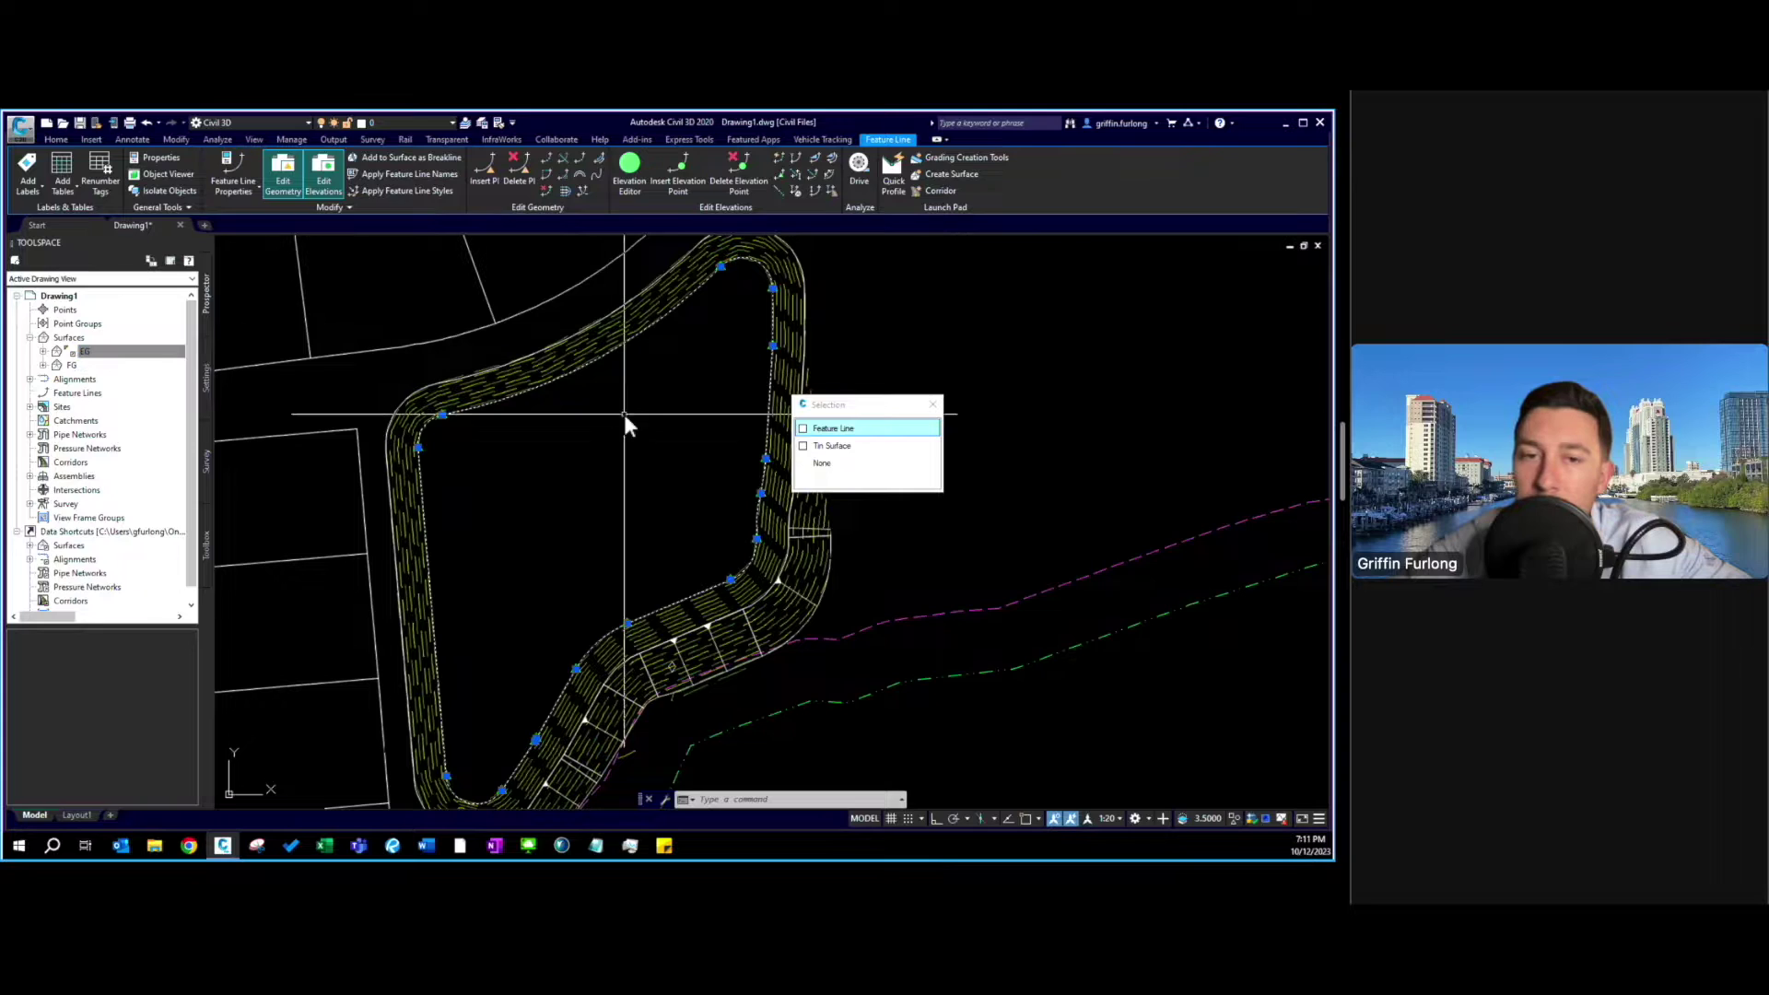
left_click(660, 422)
left_click(754, 276)
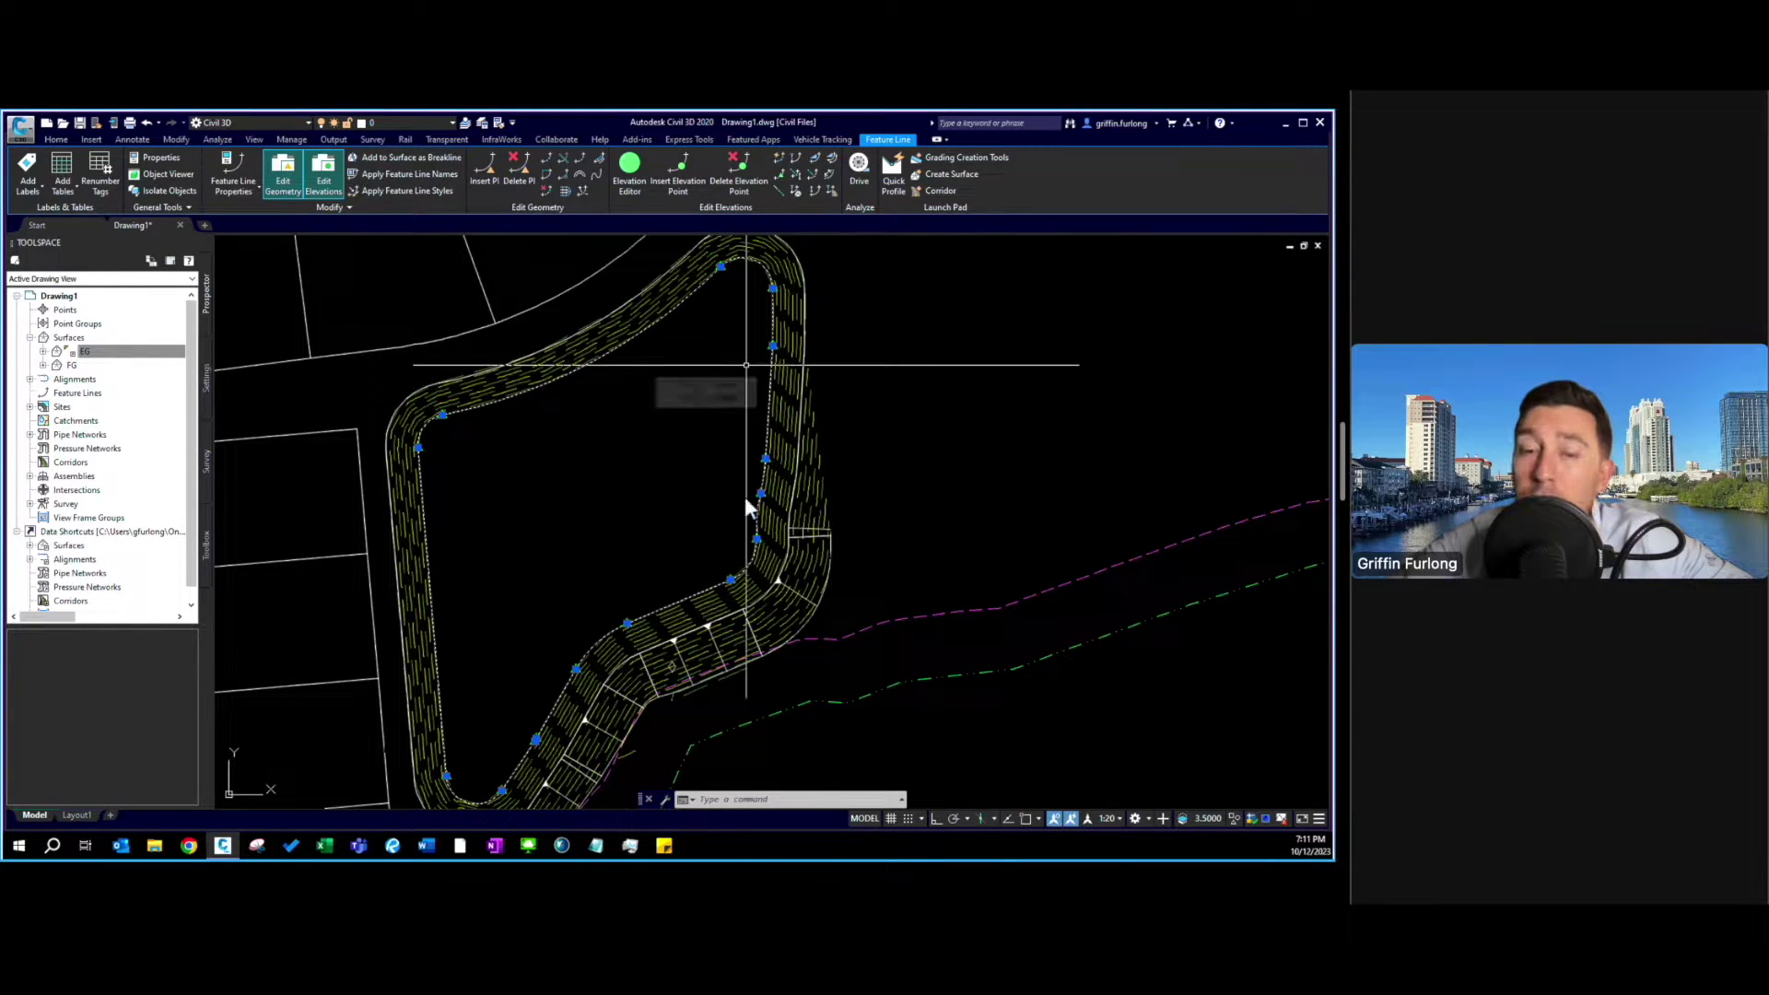
left_click(682, 484)
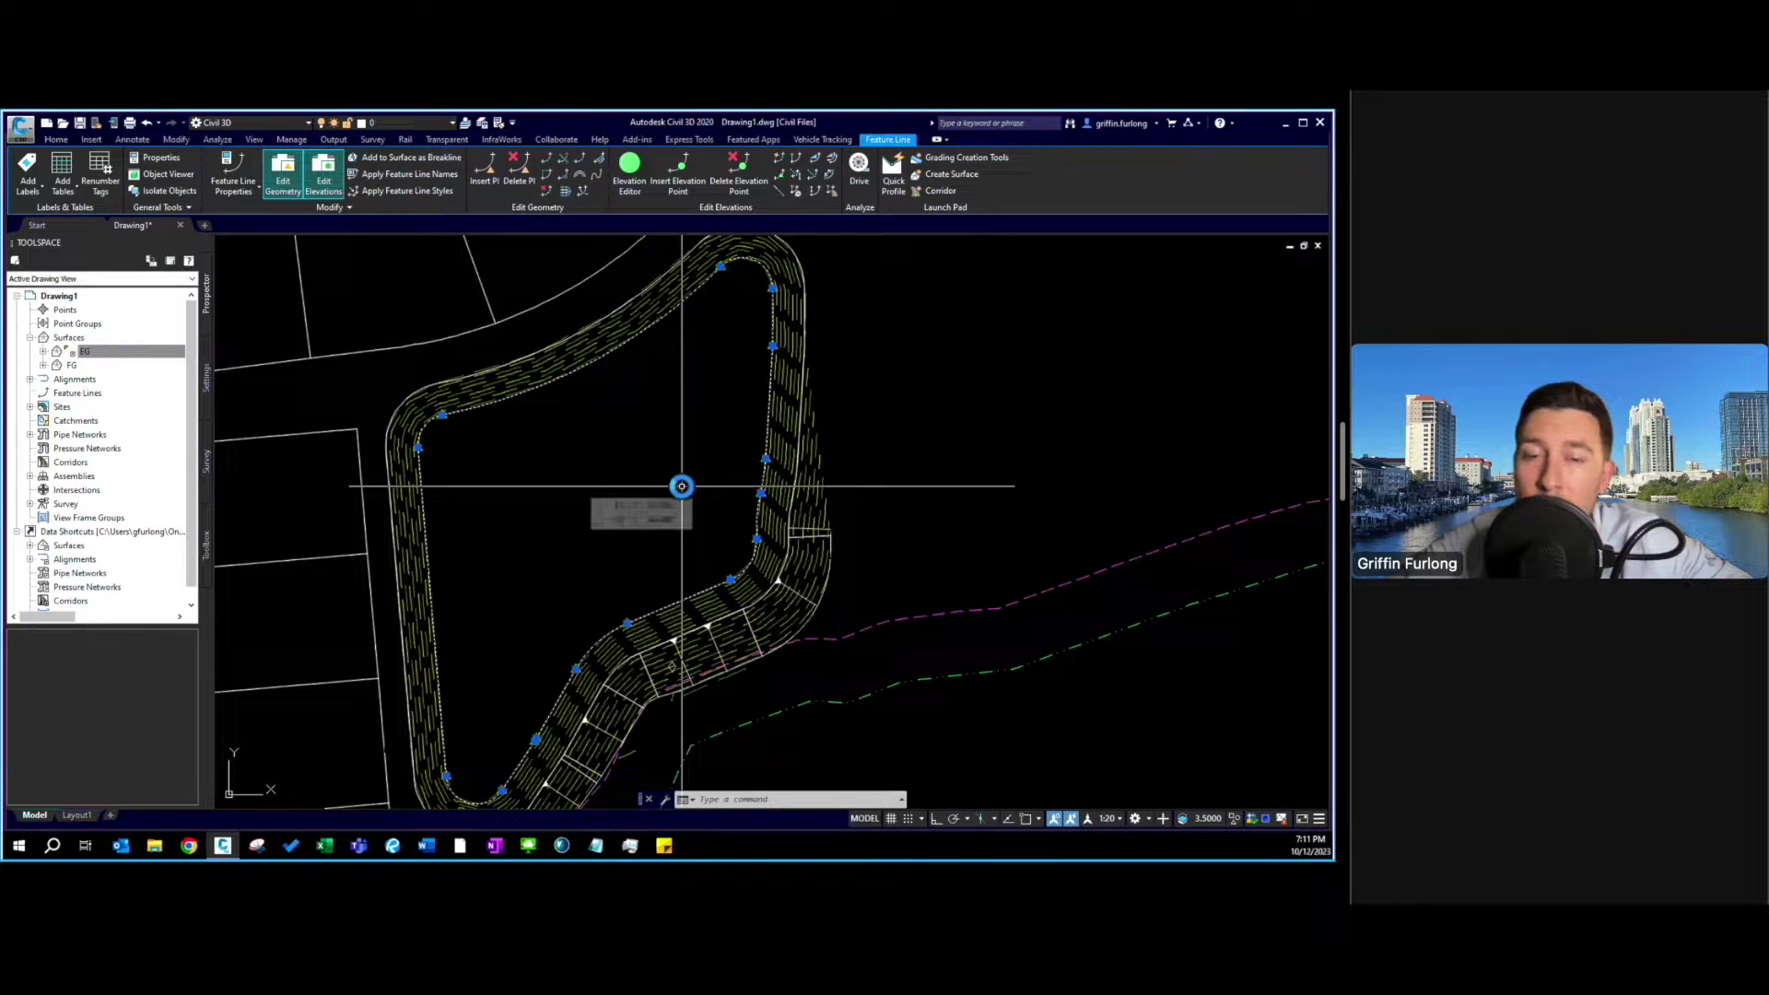
left_click(916, 205)
left_click(963, 160)
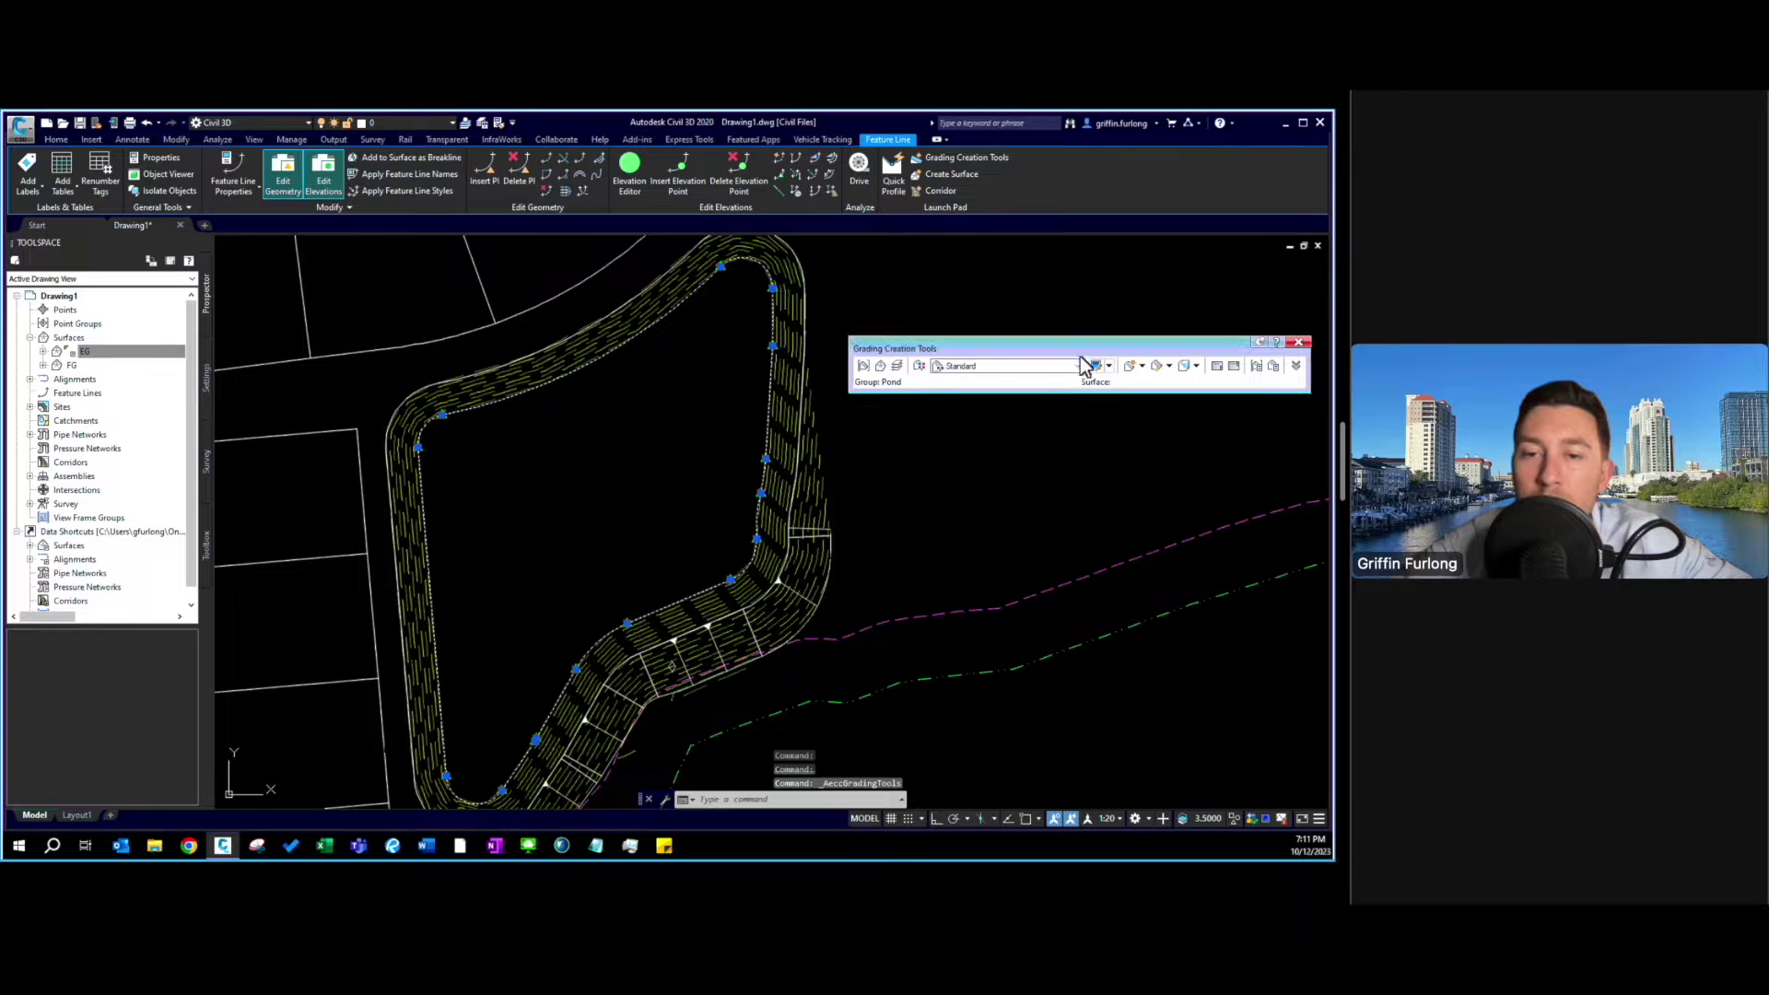
Pick 4:1 GRADE - SET ELEVATION from the grading criteria list.
left_click(1078, 366)
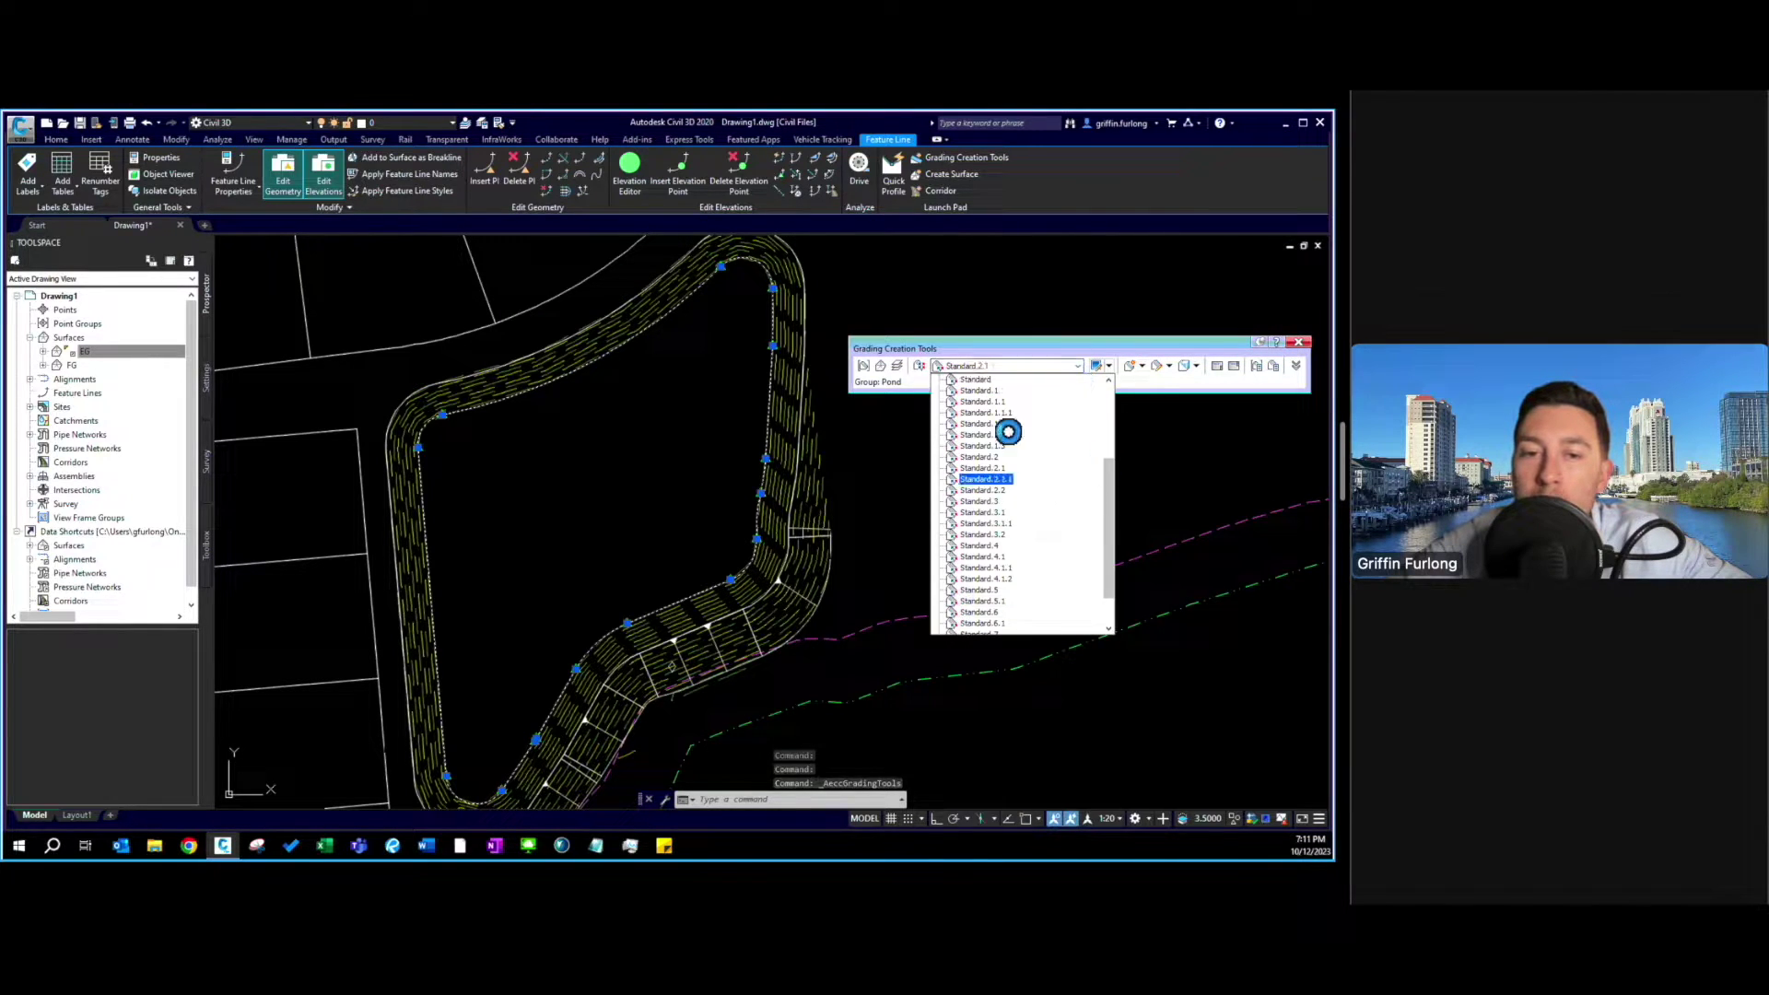
scroll(1007, 430, "up", 4)
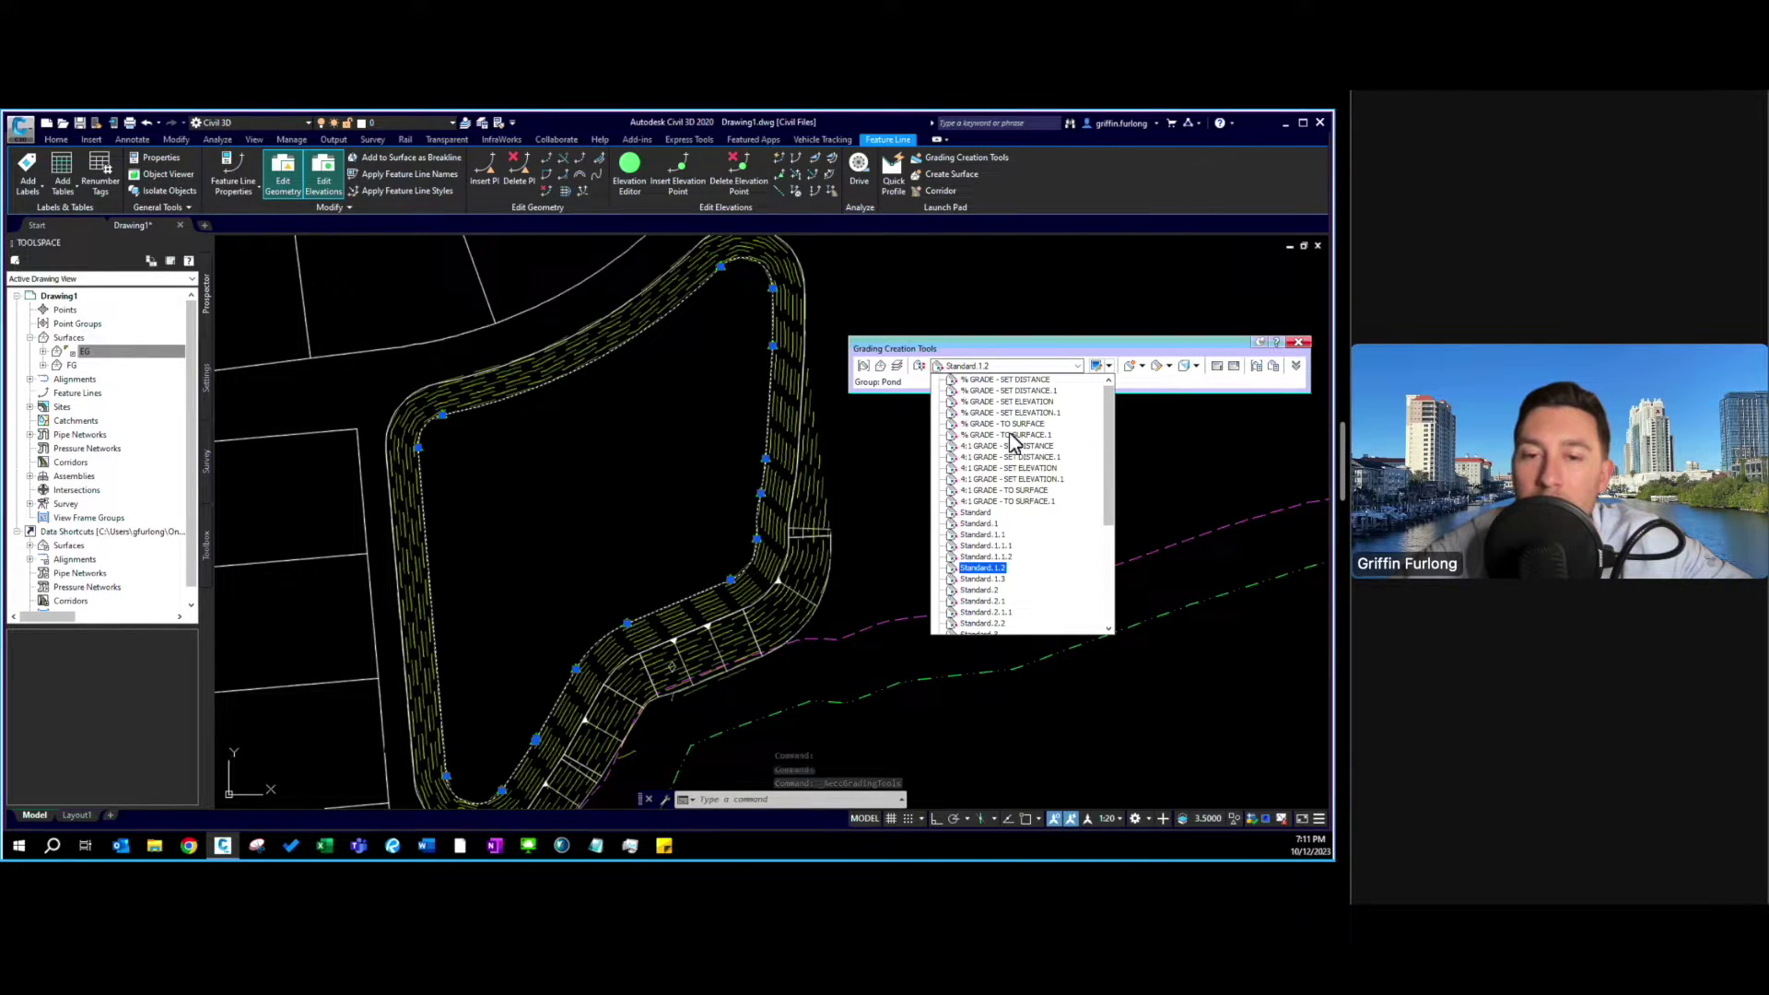
left_click(1049, 470)
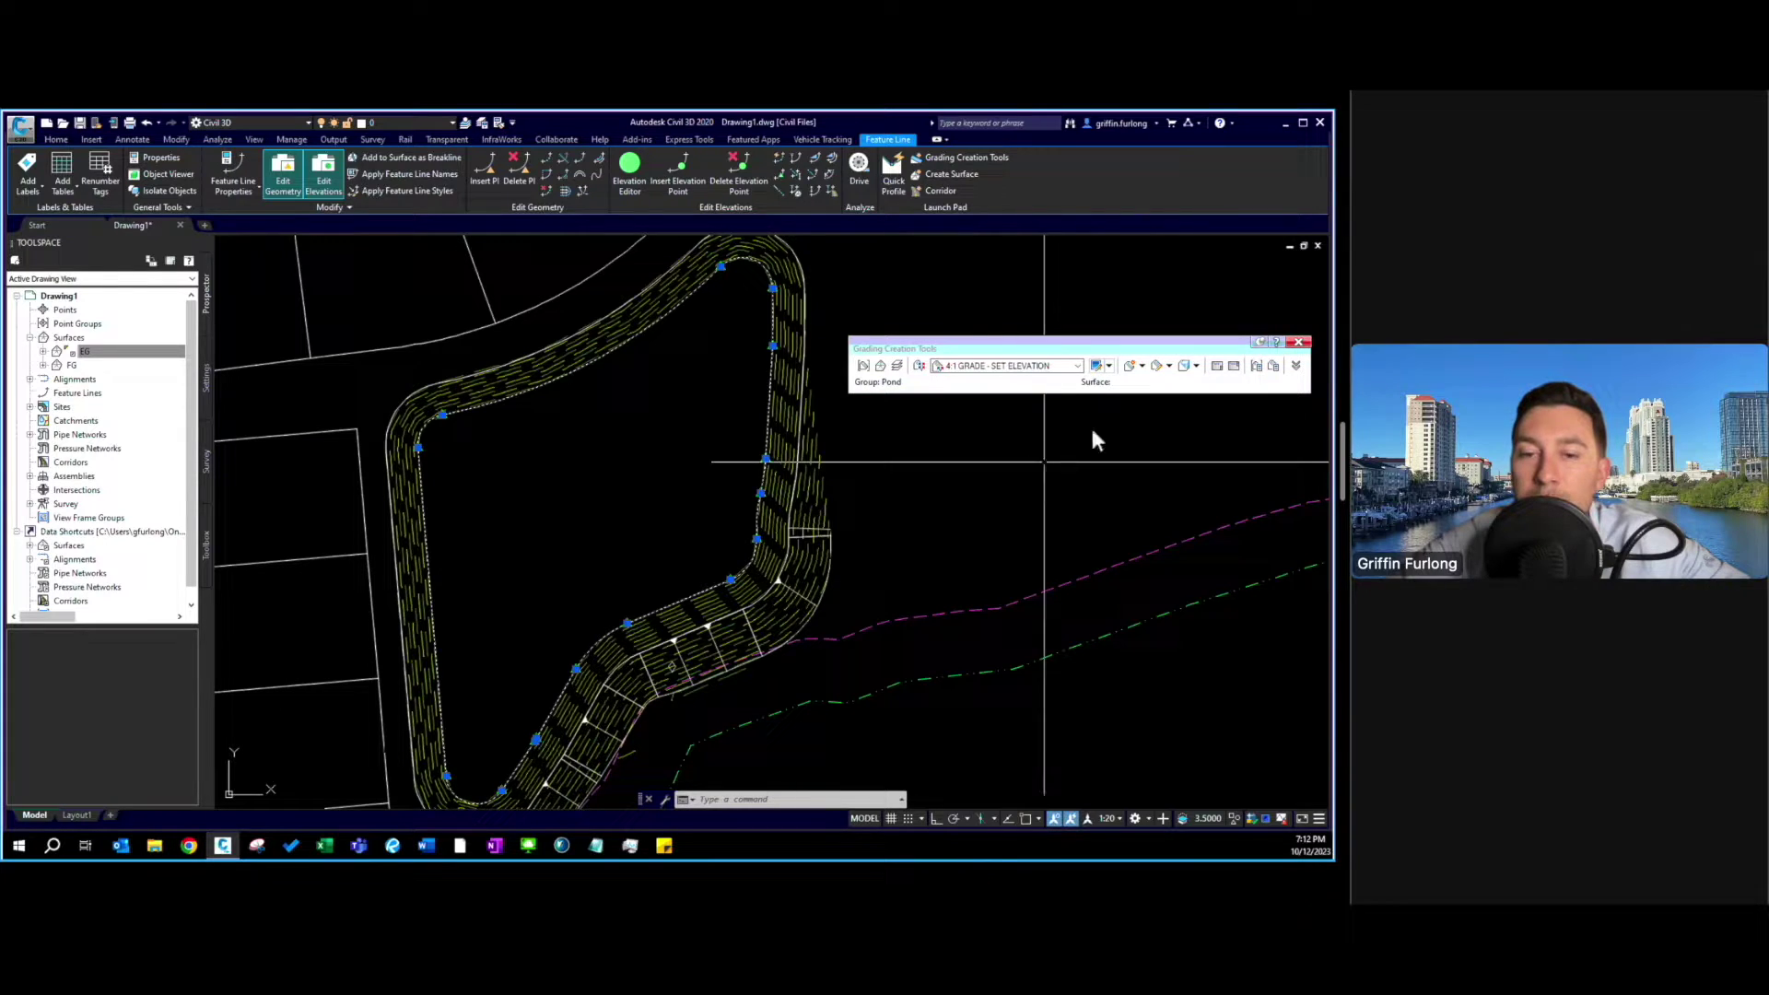
Start a grading from the pond's inner feature line, grading toward the pond interior.
left_click(1126, 367)
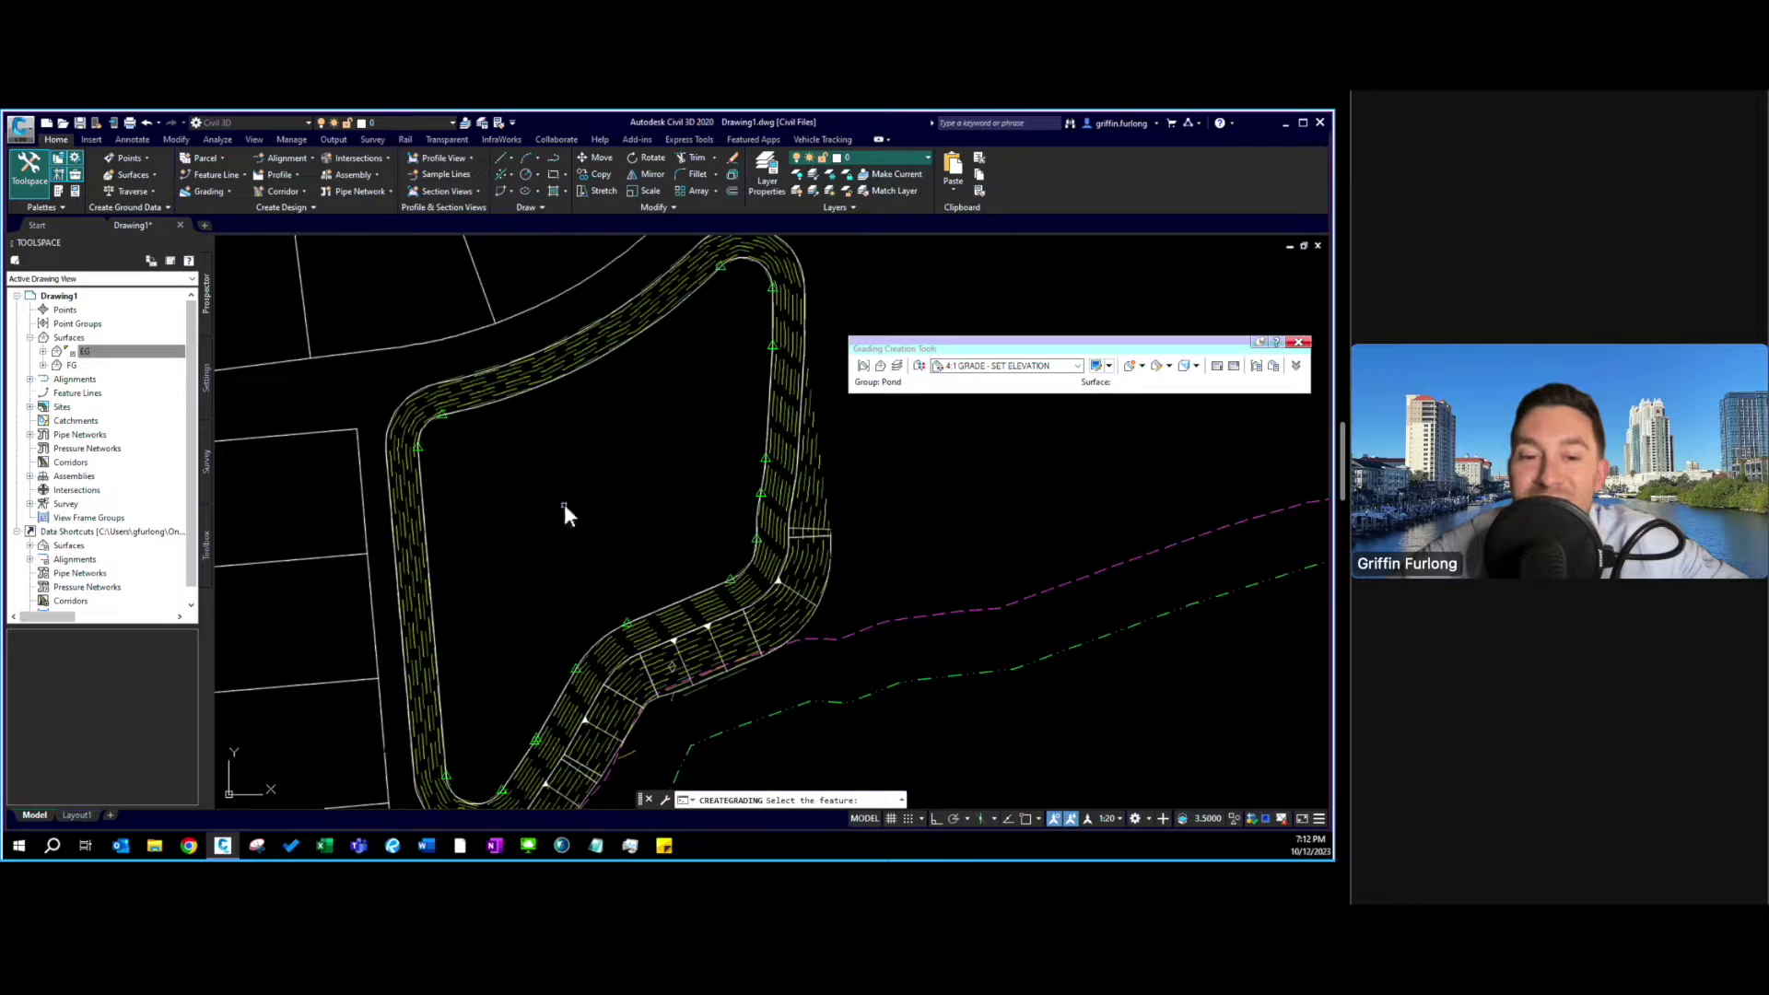
left_click(767, 424)
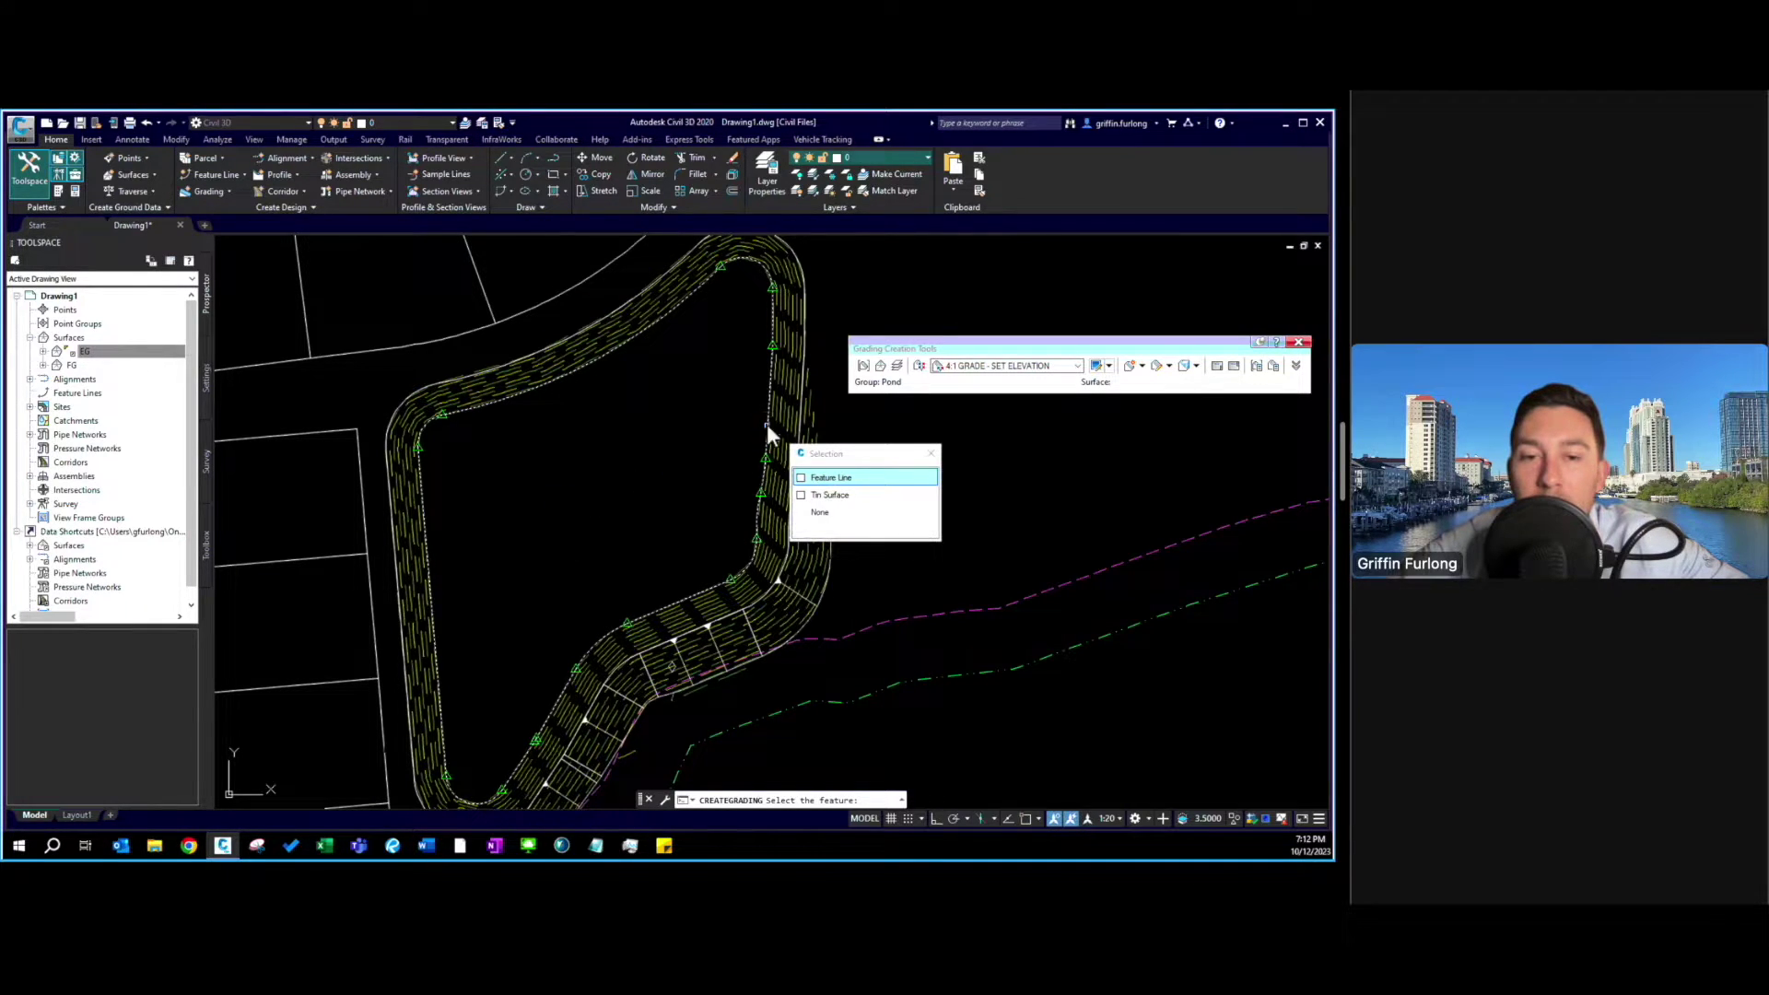
left_click(840, 479)
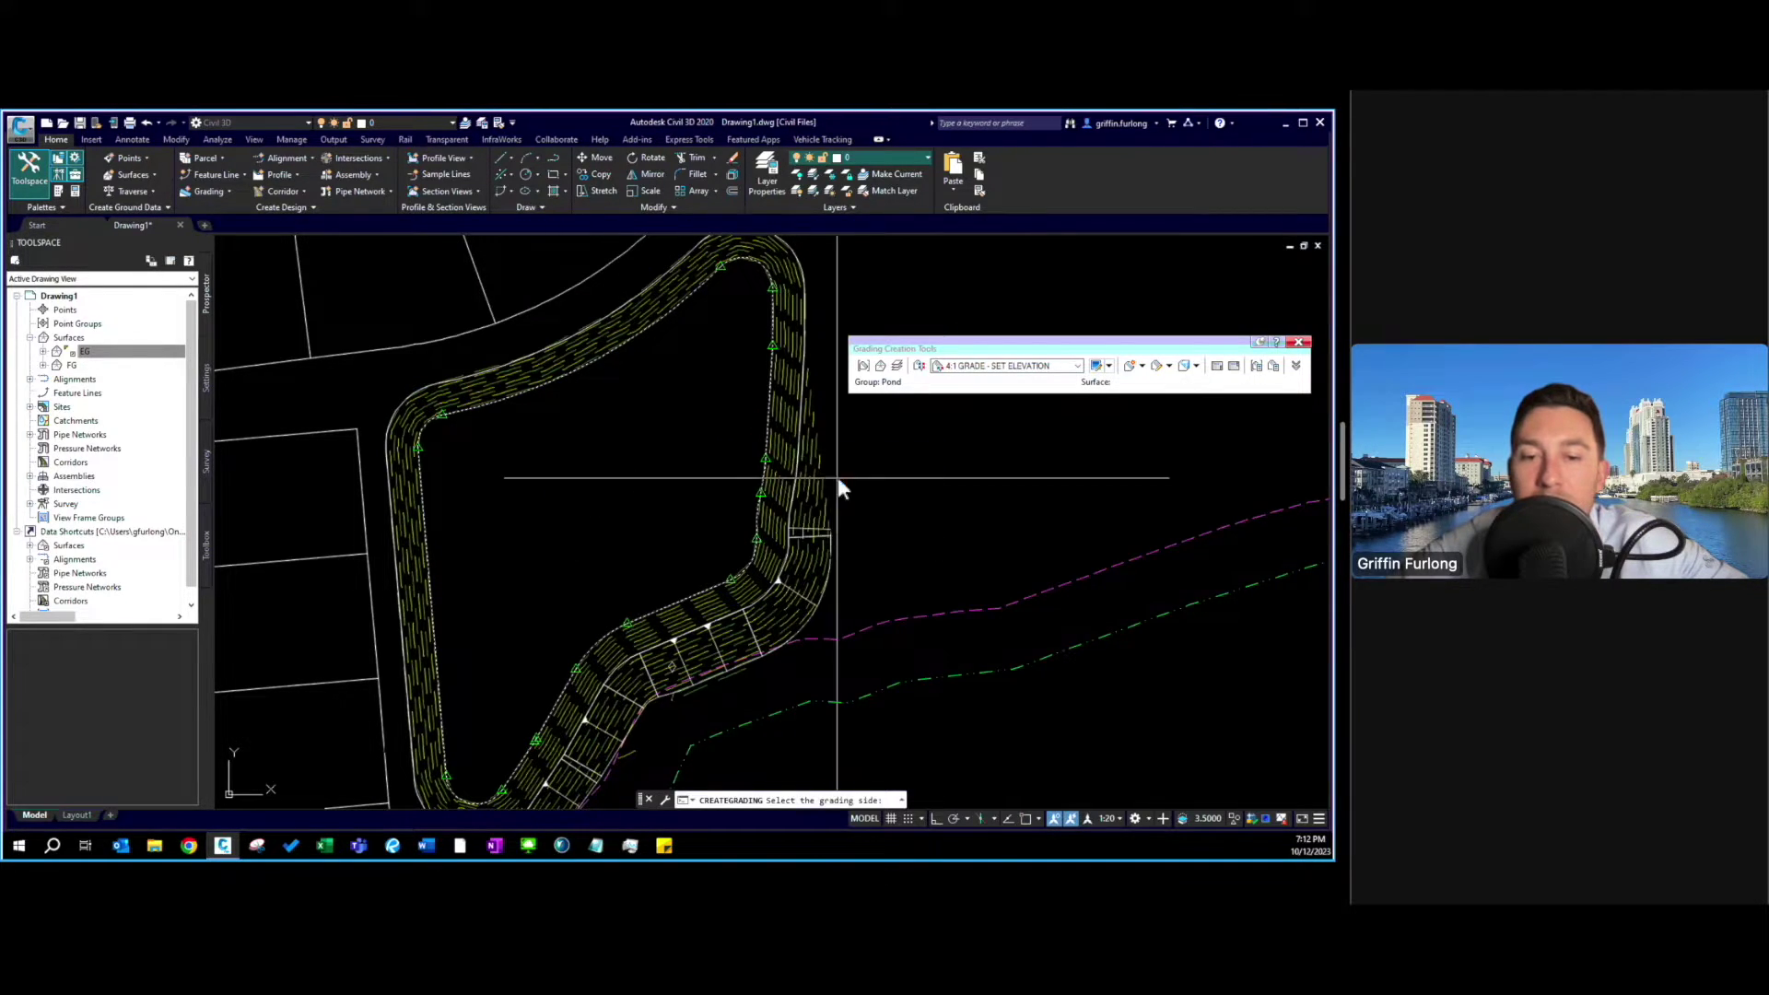
left_click(698, 472)
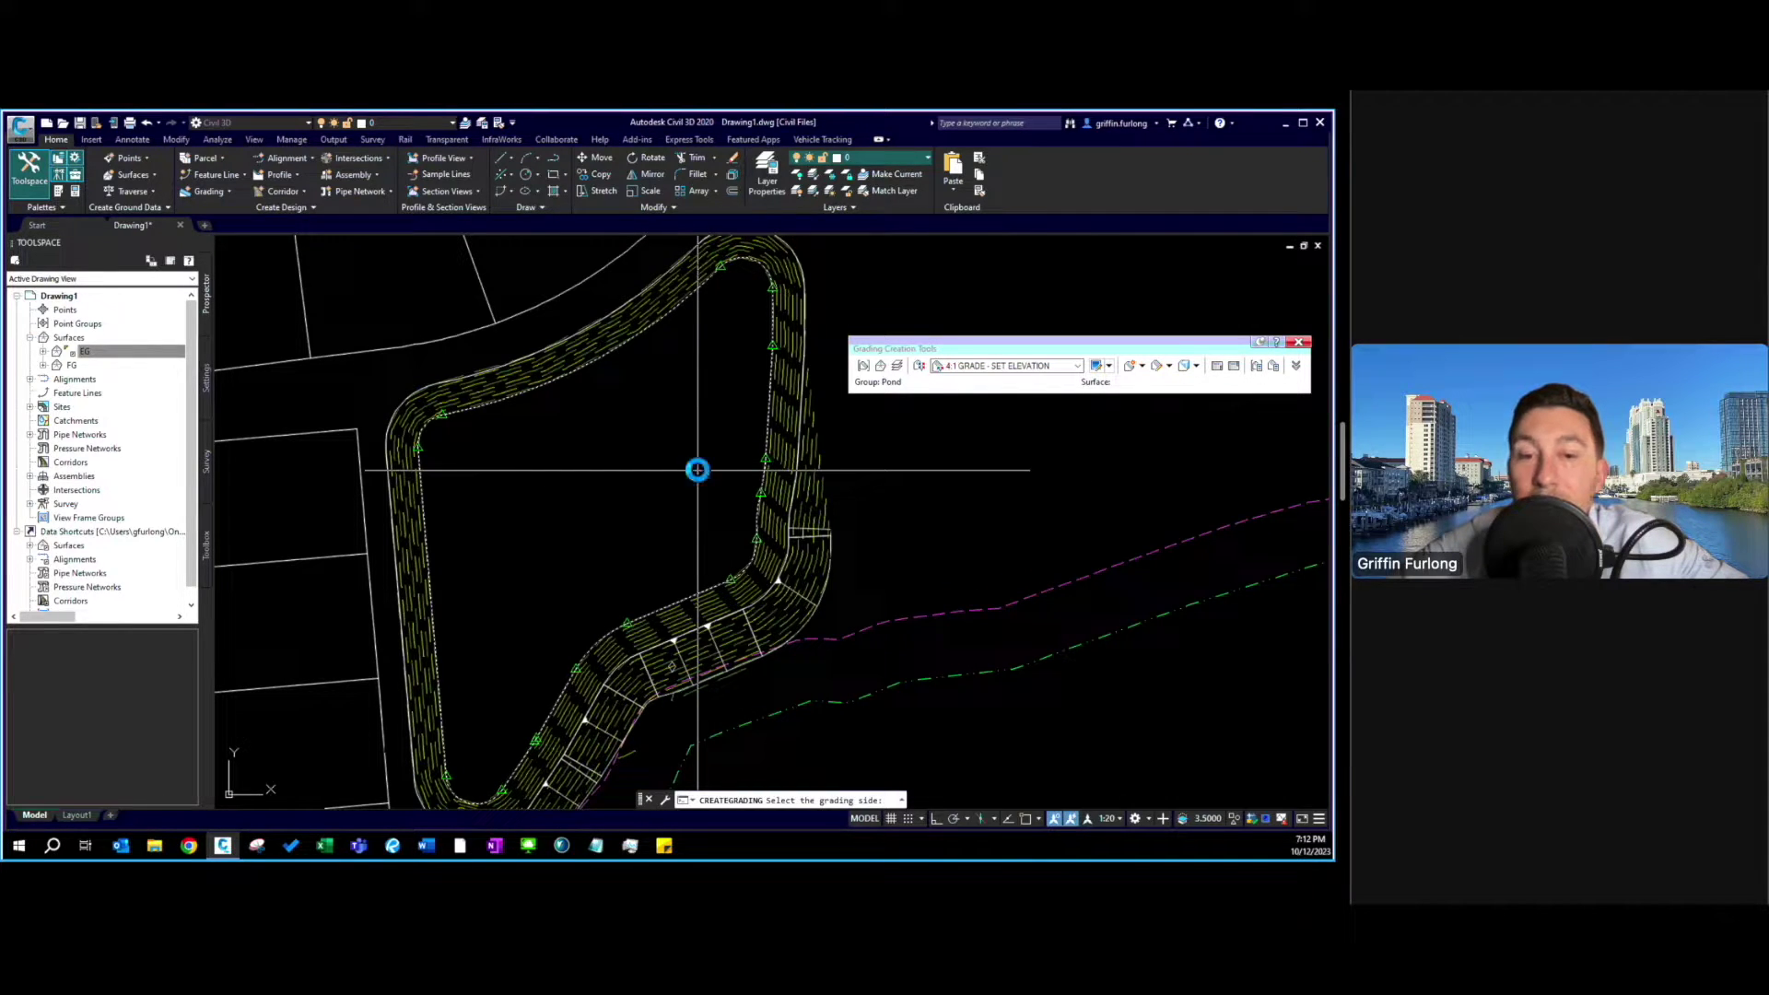
left_click(612, 494)
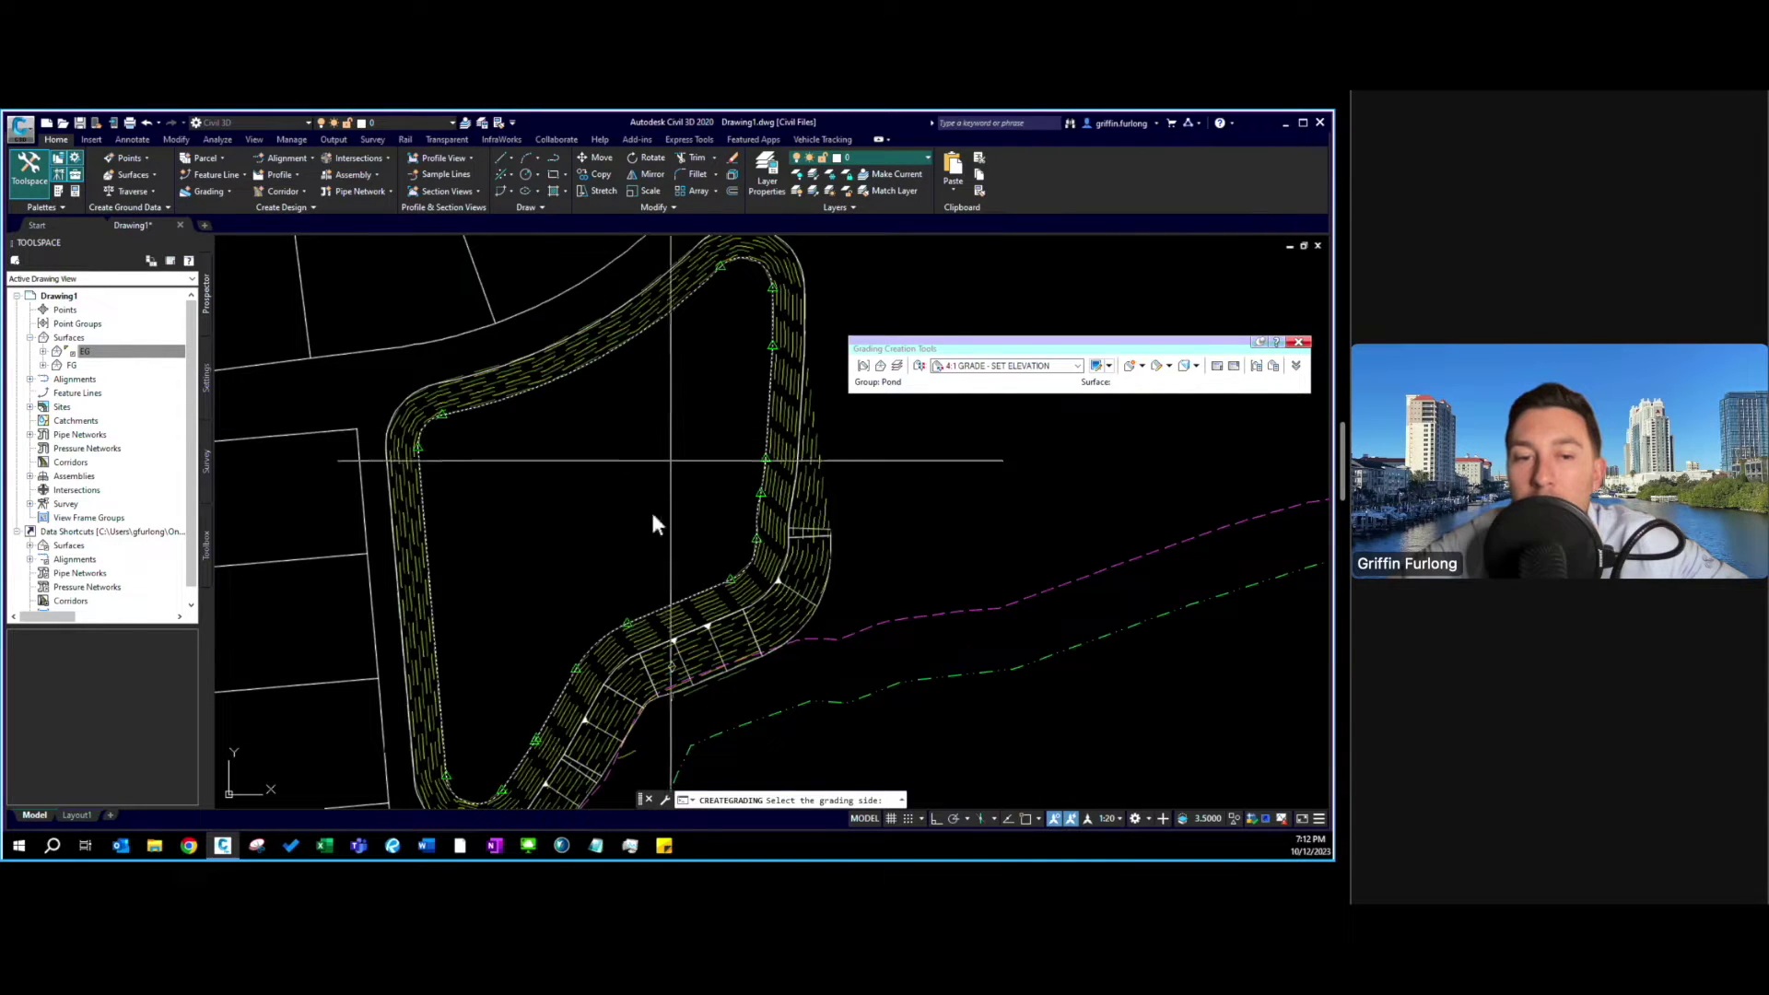
left_click(623, 462)
left_click(740, 336)
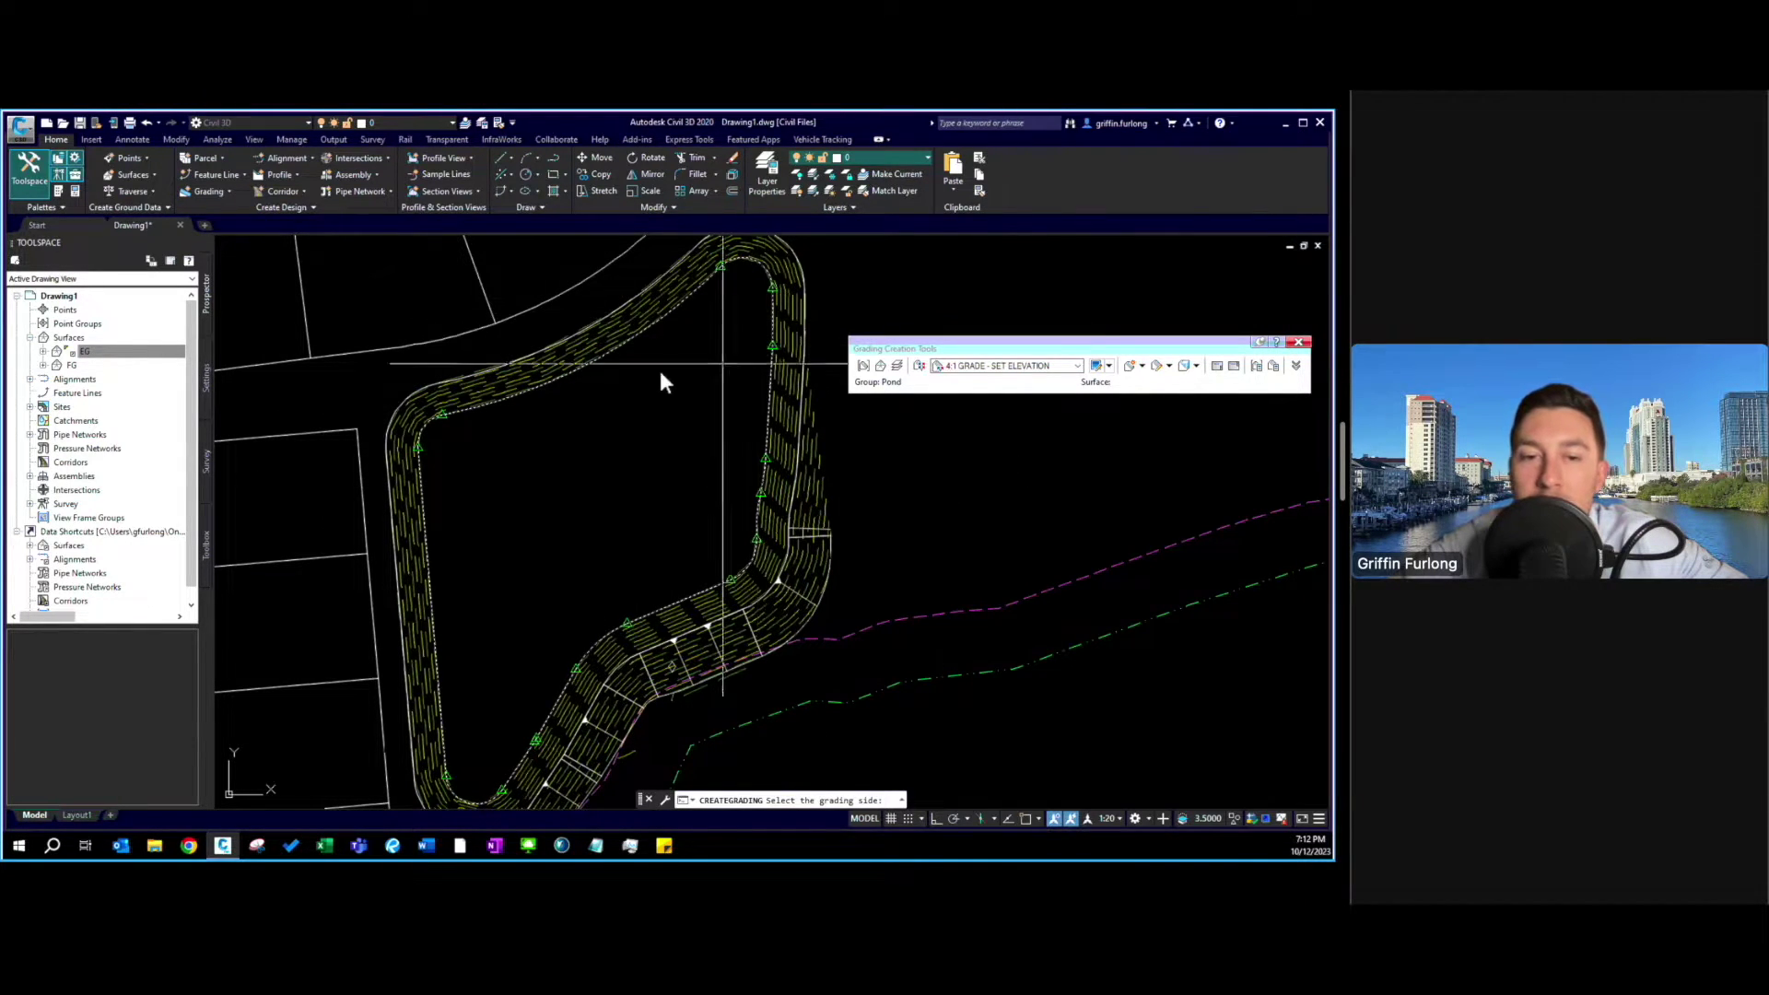
left_click(664, 478)
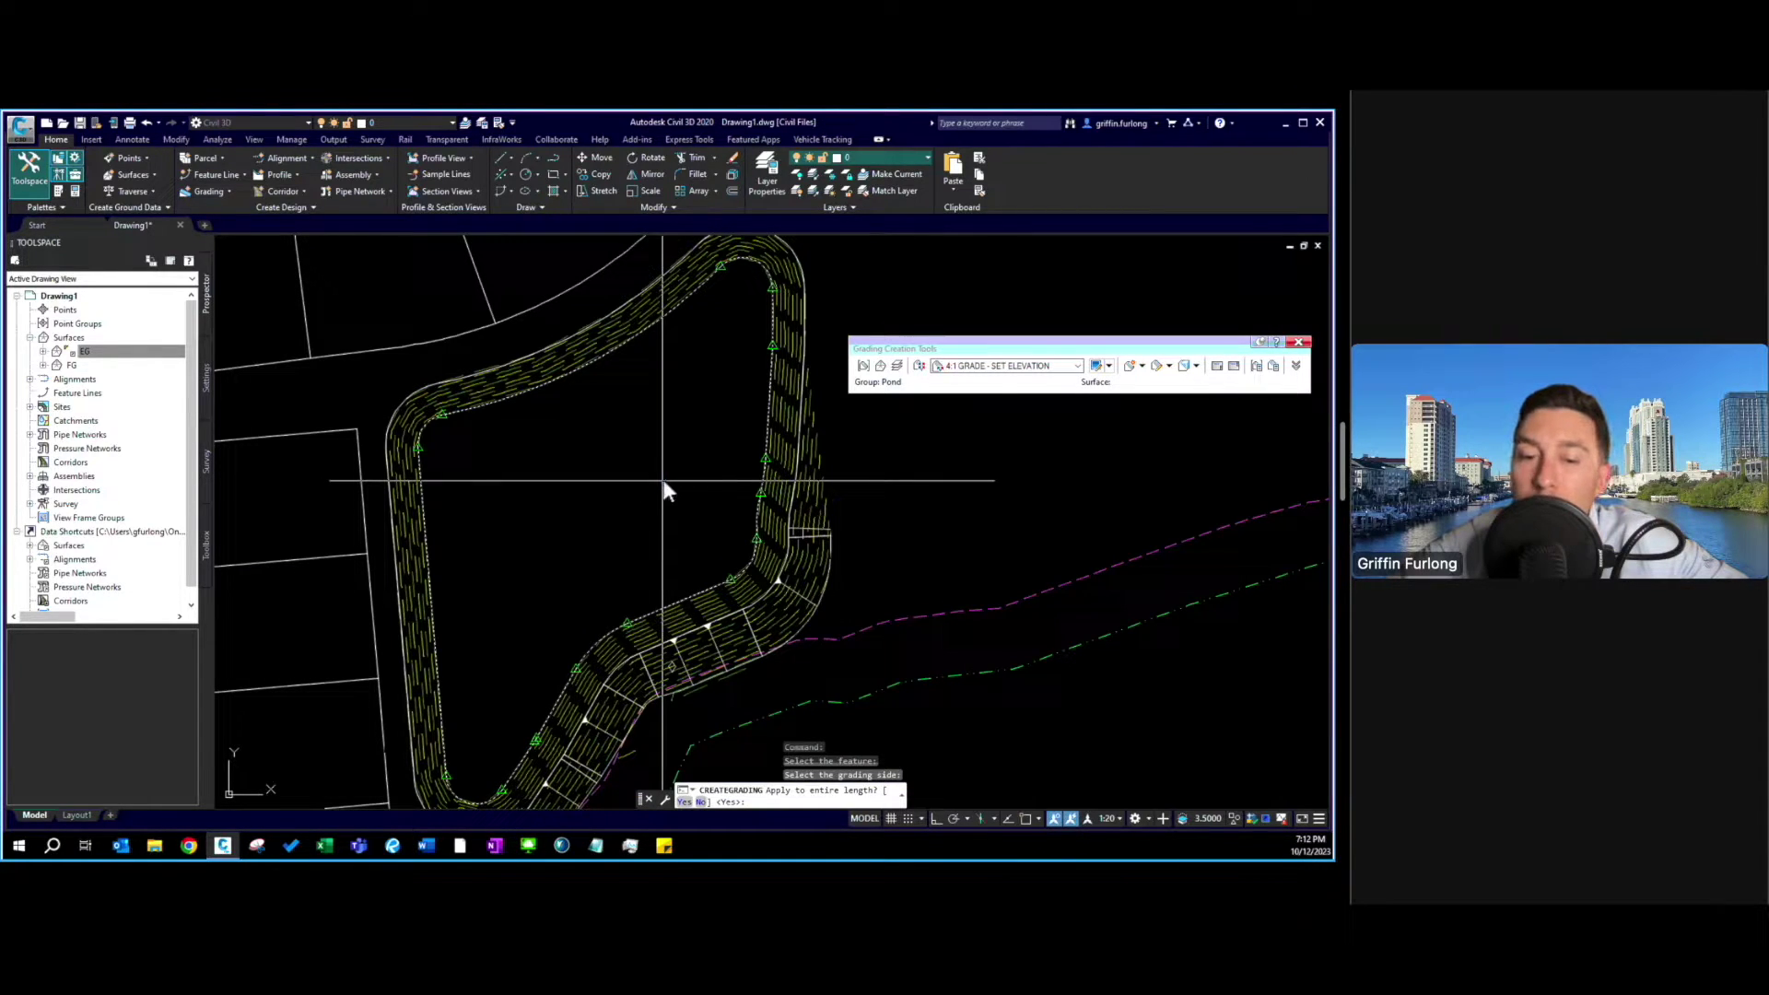
Apply the 4:1 grading along the entire length and accept the default slope.
left_click(660, 477)
left_click(608, 372)
left_click(618, 558)
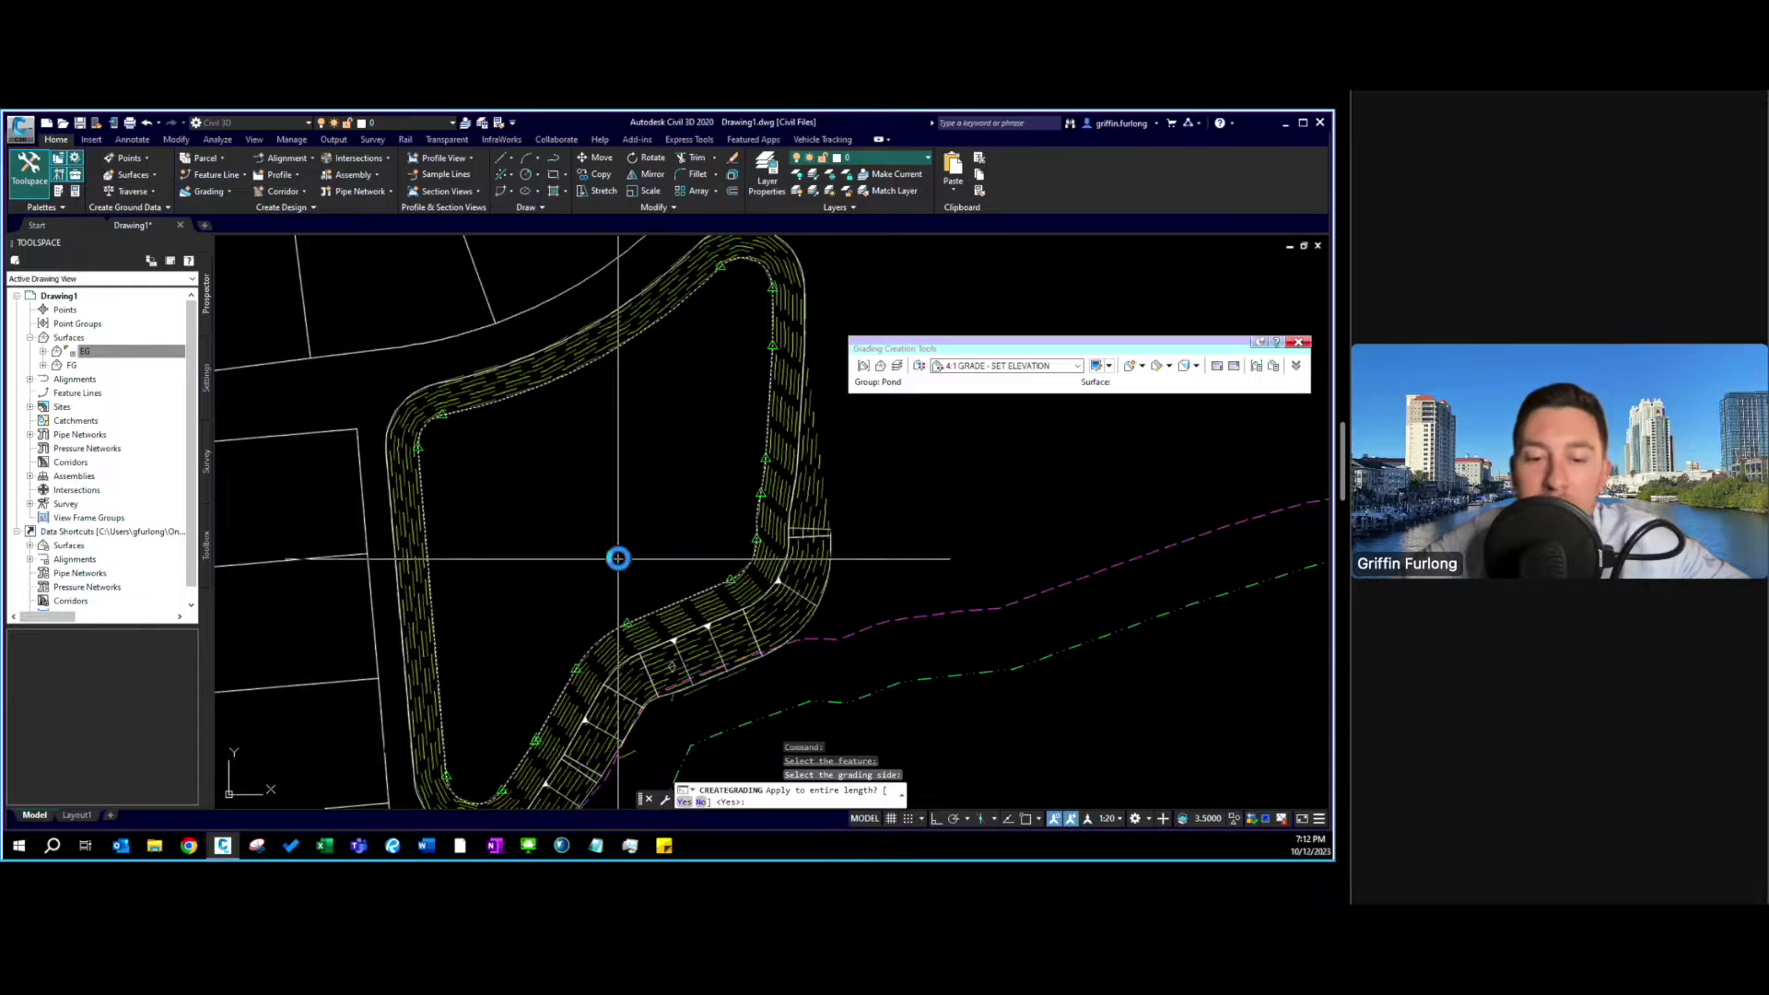
type("y")
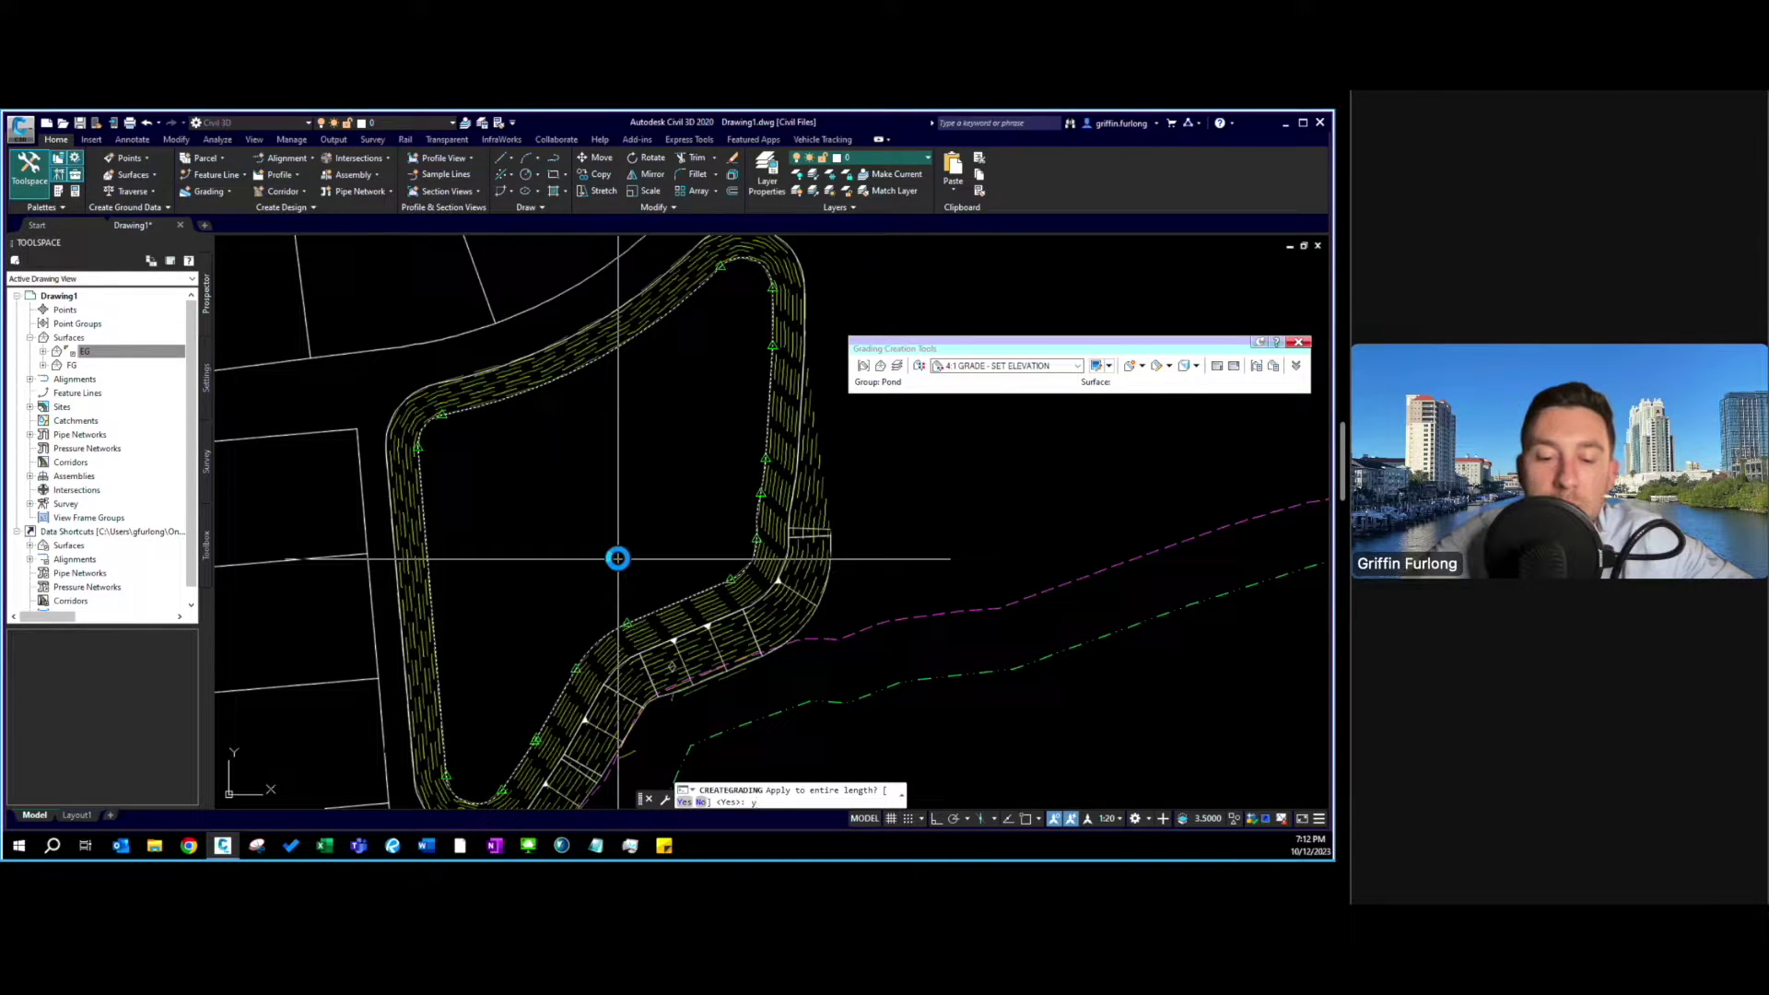
key("Return")
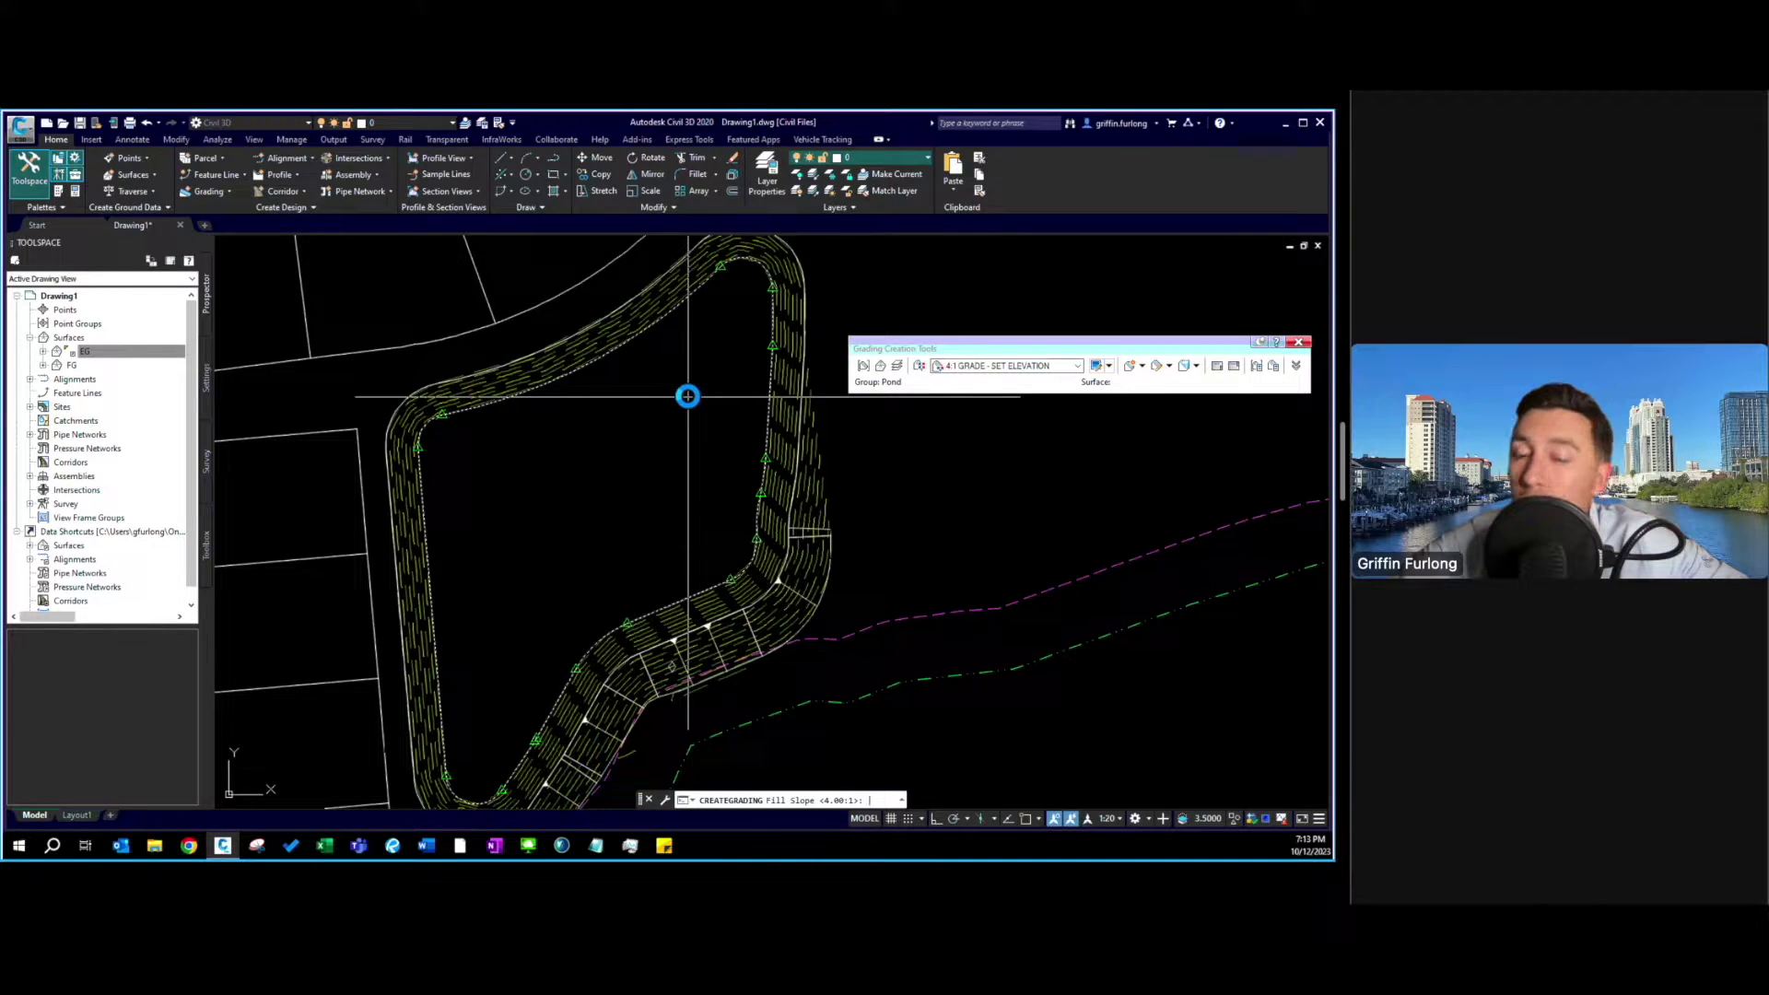
key("Return")
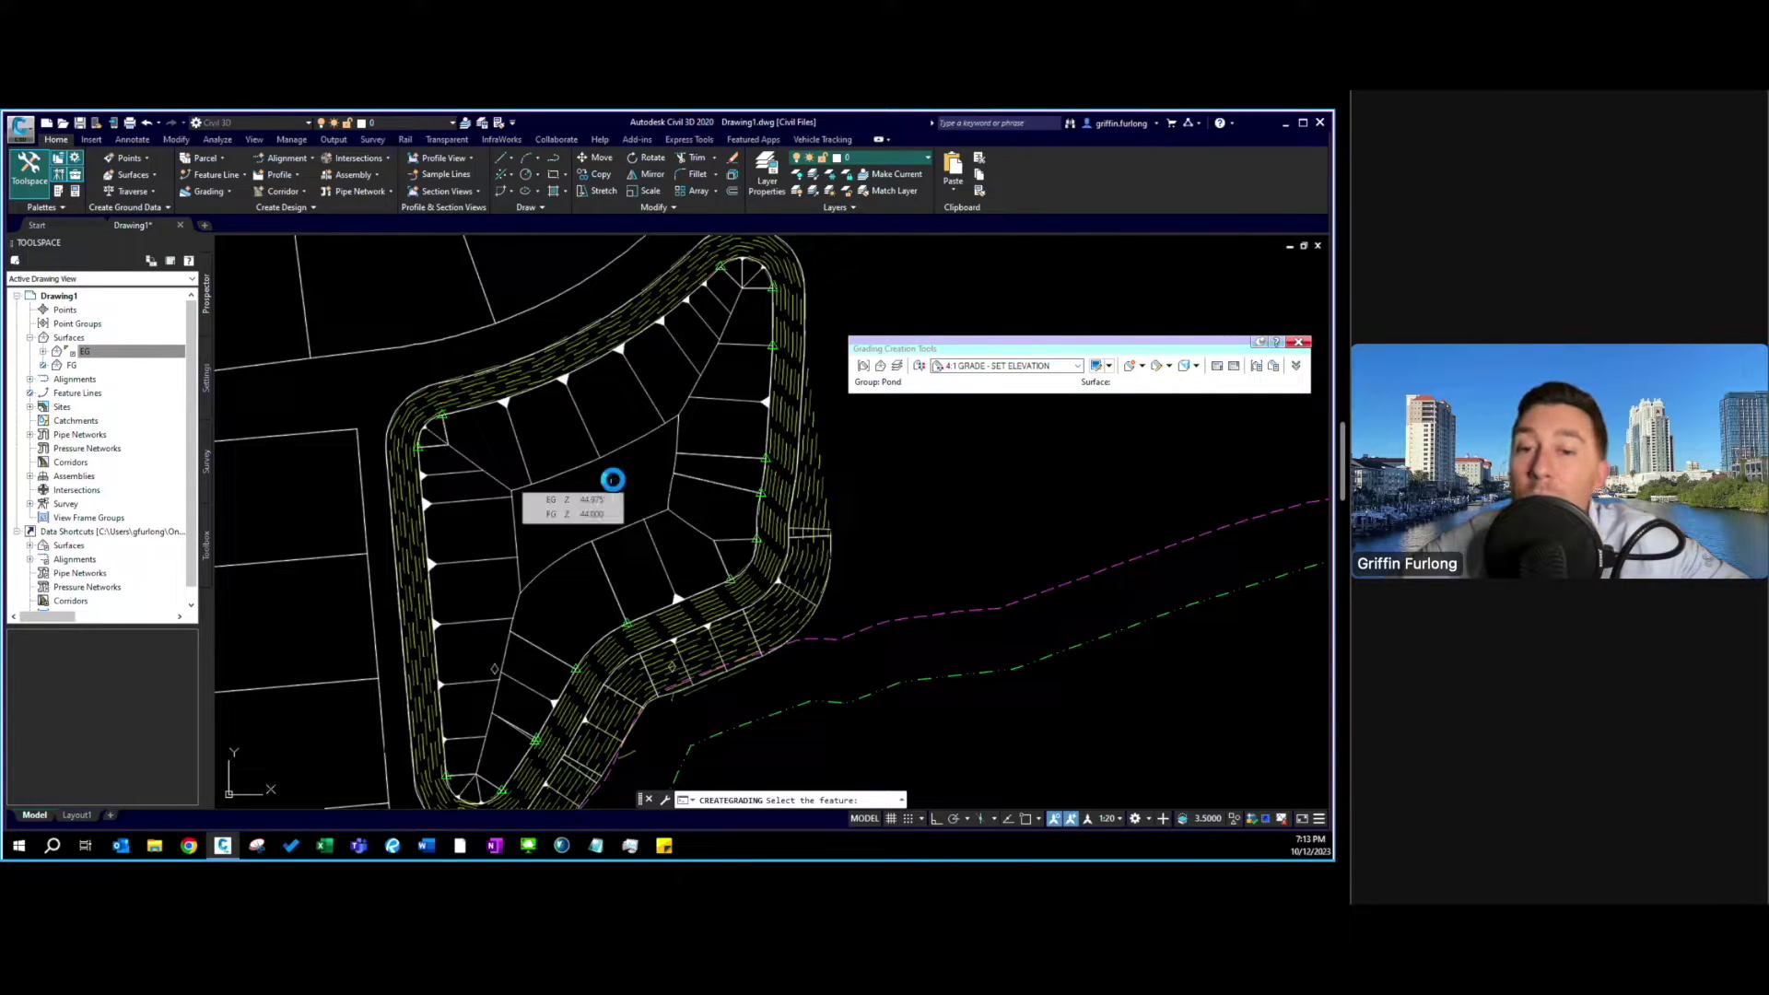
End the grading command, close the grading toolbar and confirm the 44.000 pond-bottom elevation.
key("Escape")
left_click(1298, 342)
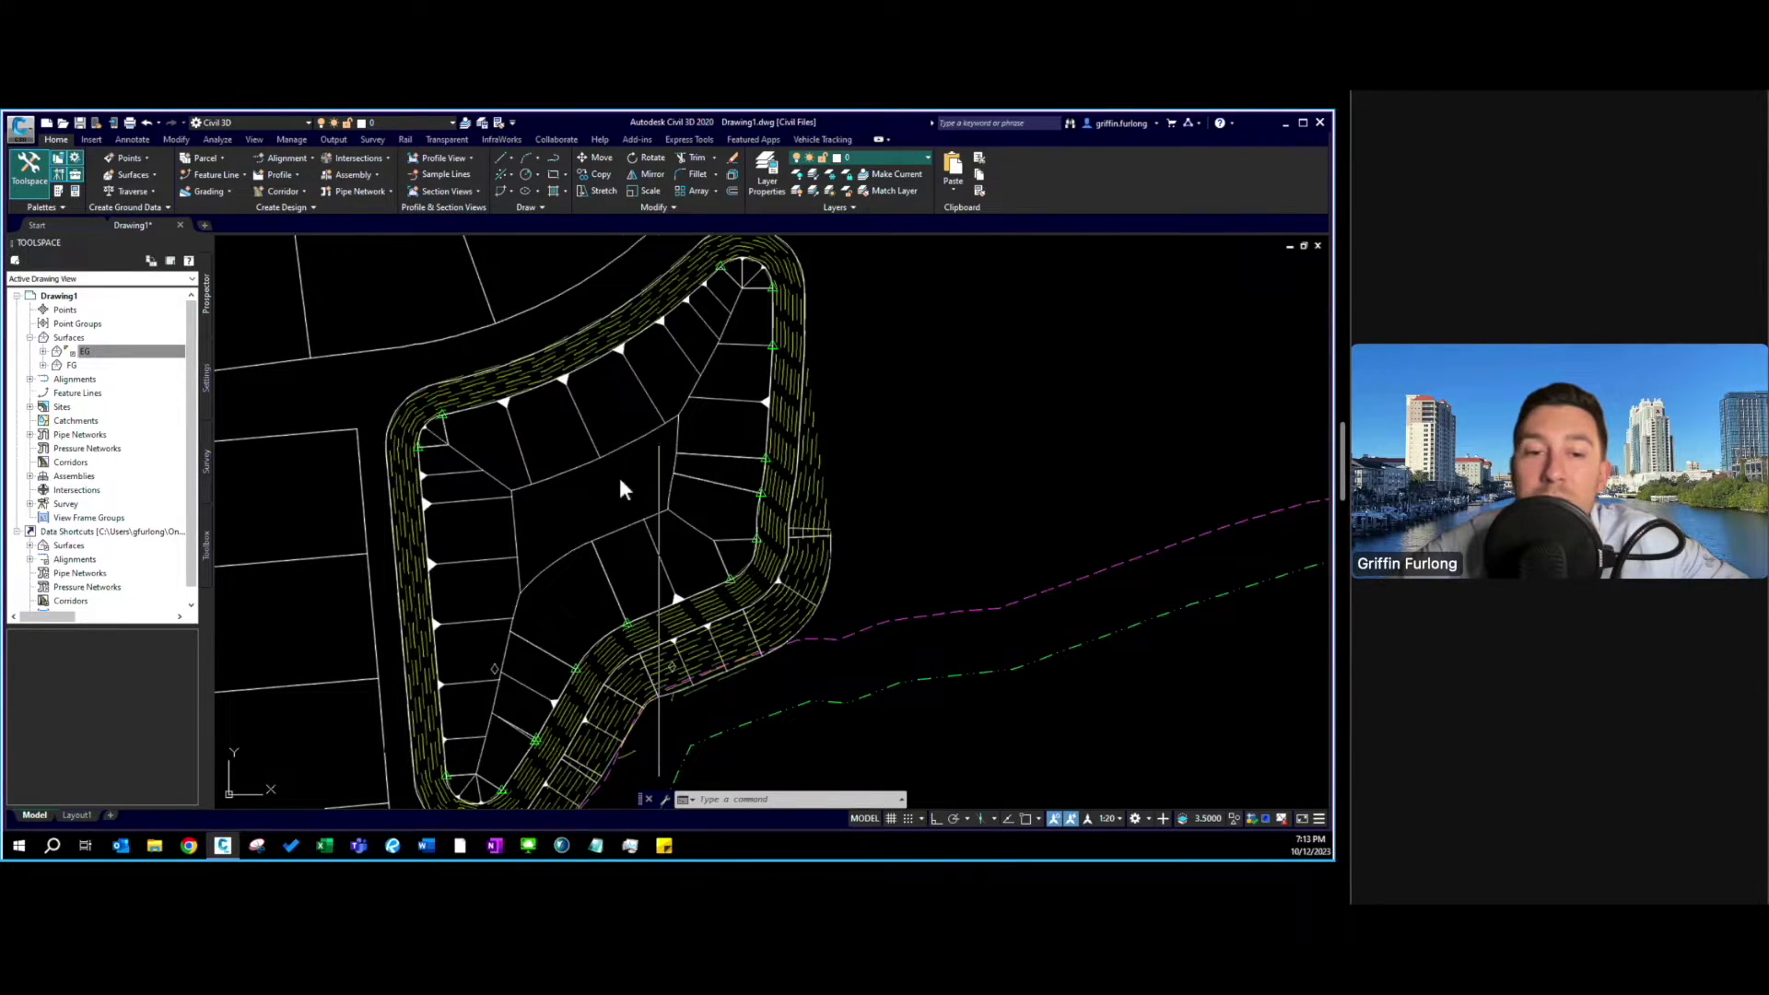
mouse_move(604, 491)
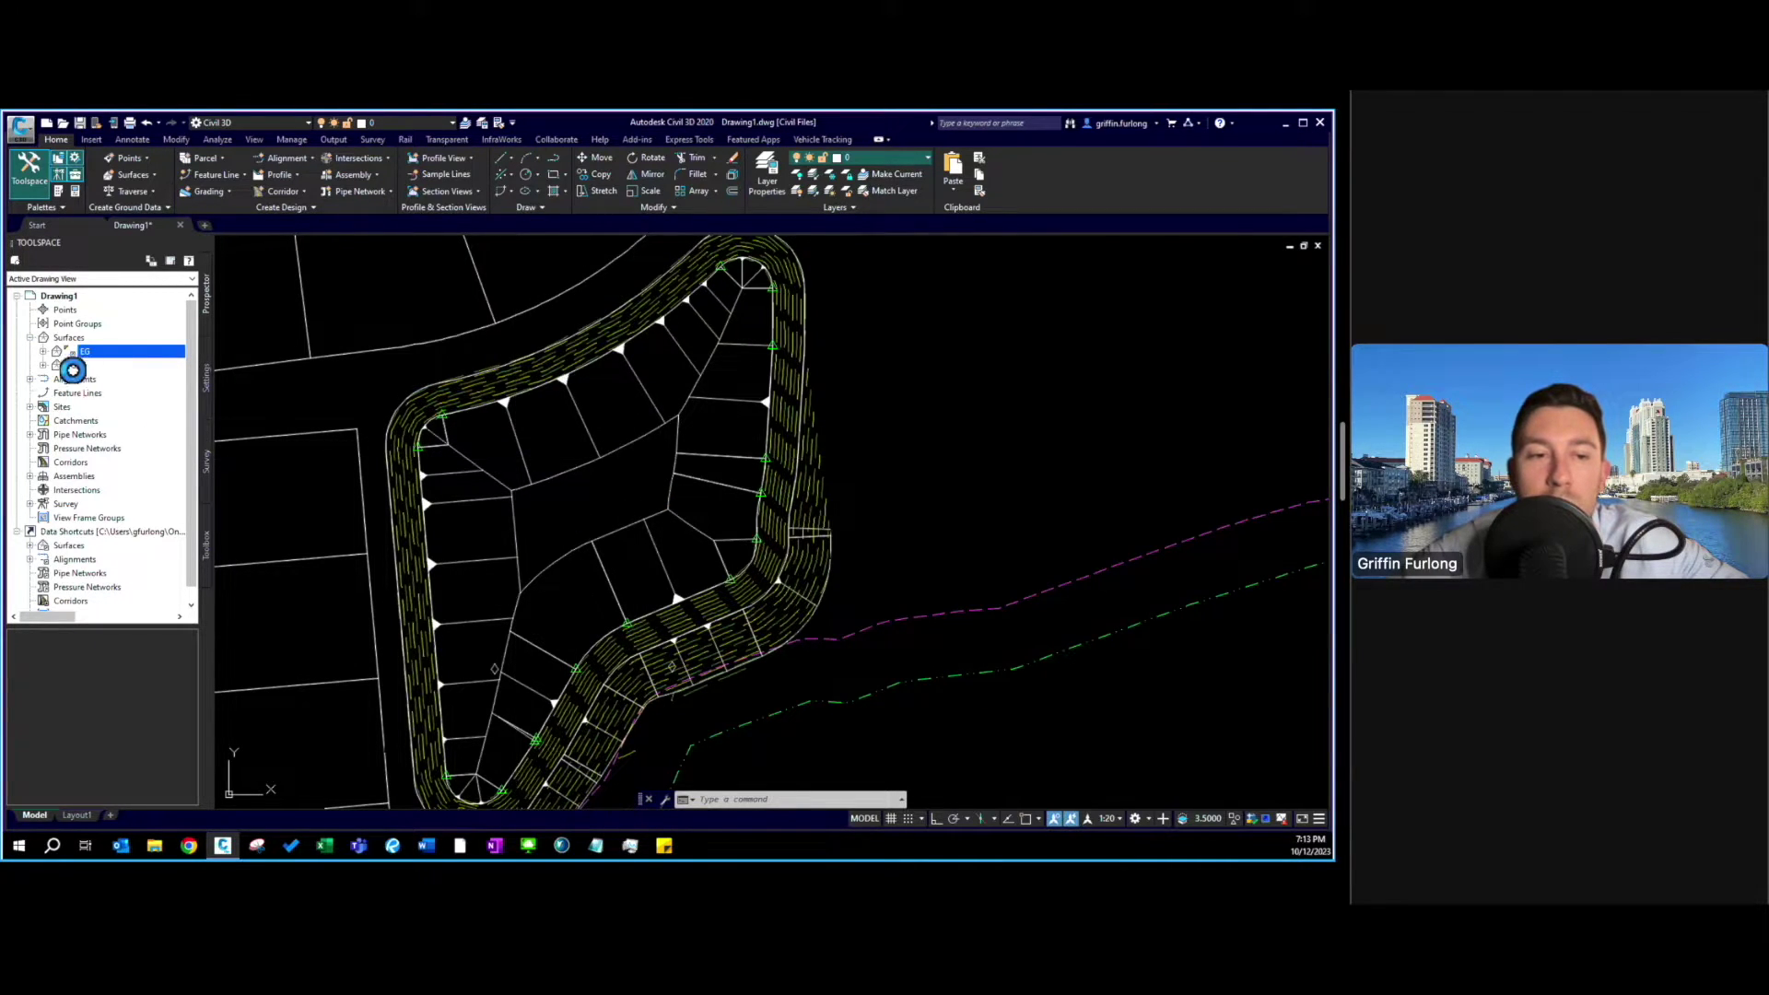
Add the pond bottom line to the FG surface breaklines, described as 'POND BOT'.
left_click(44, 364)
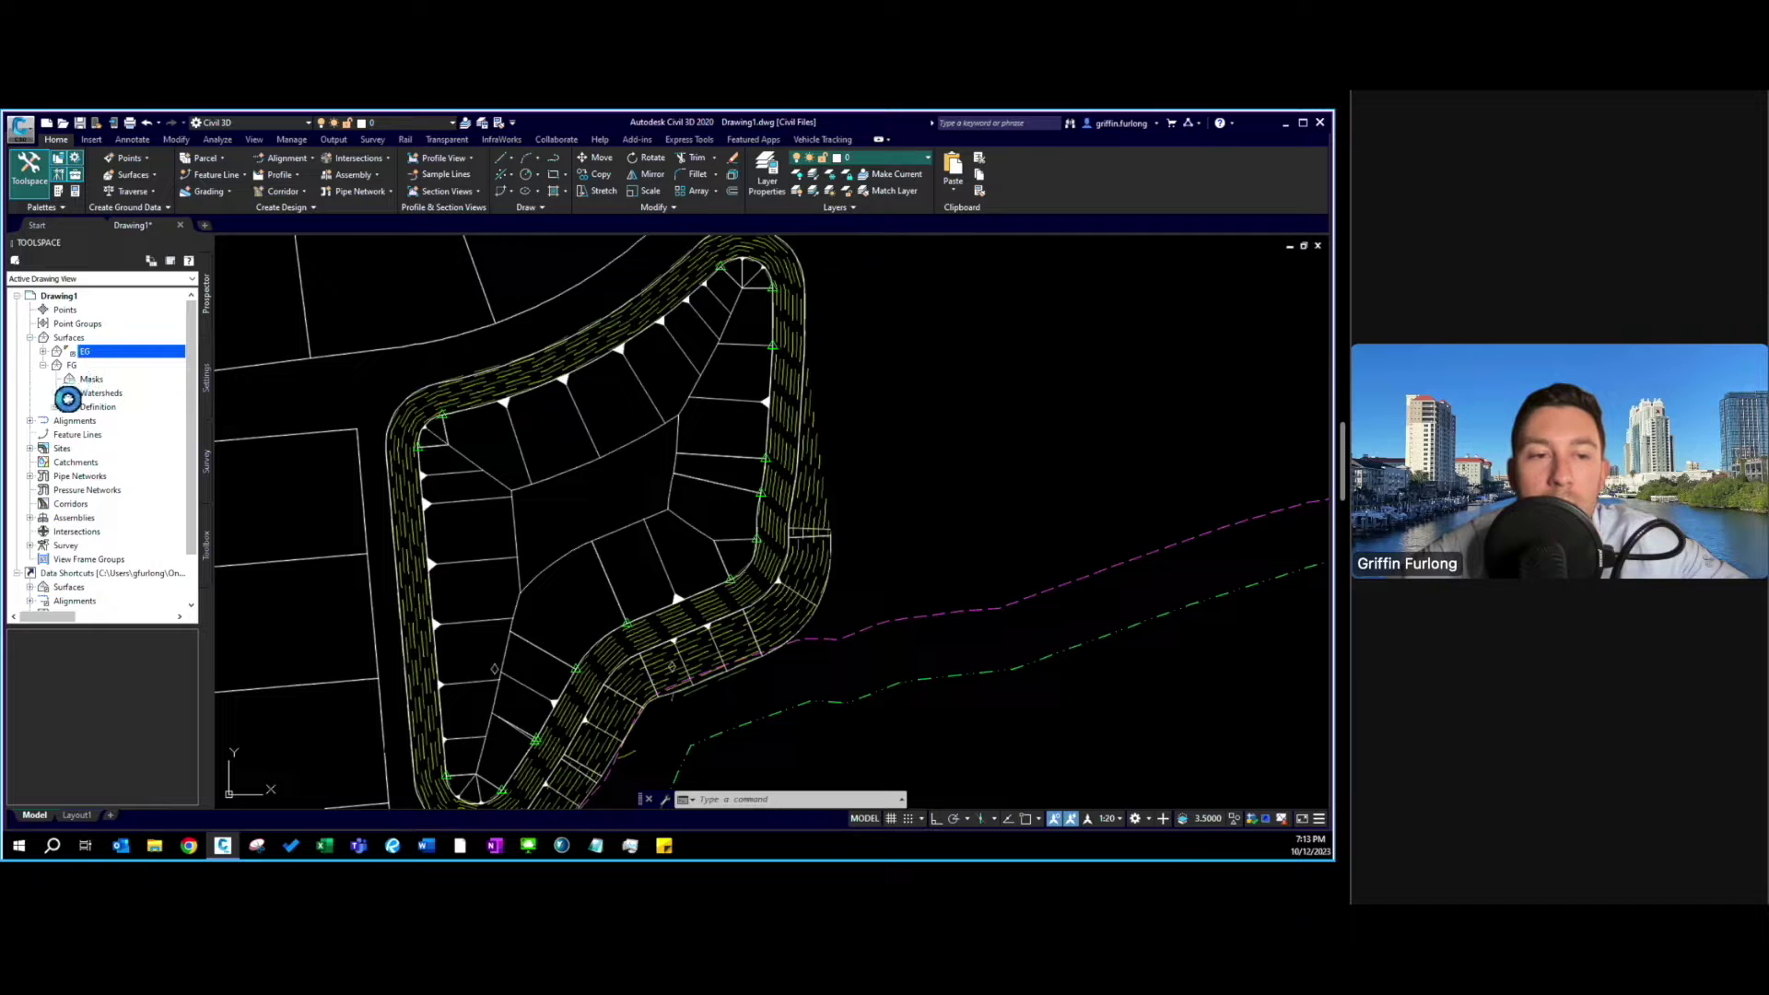
left_click(57, 407)
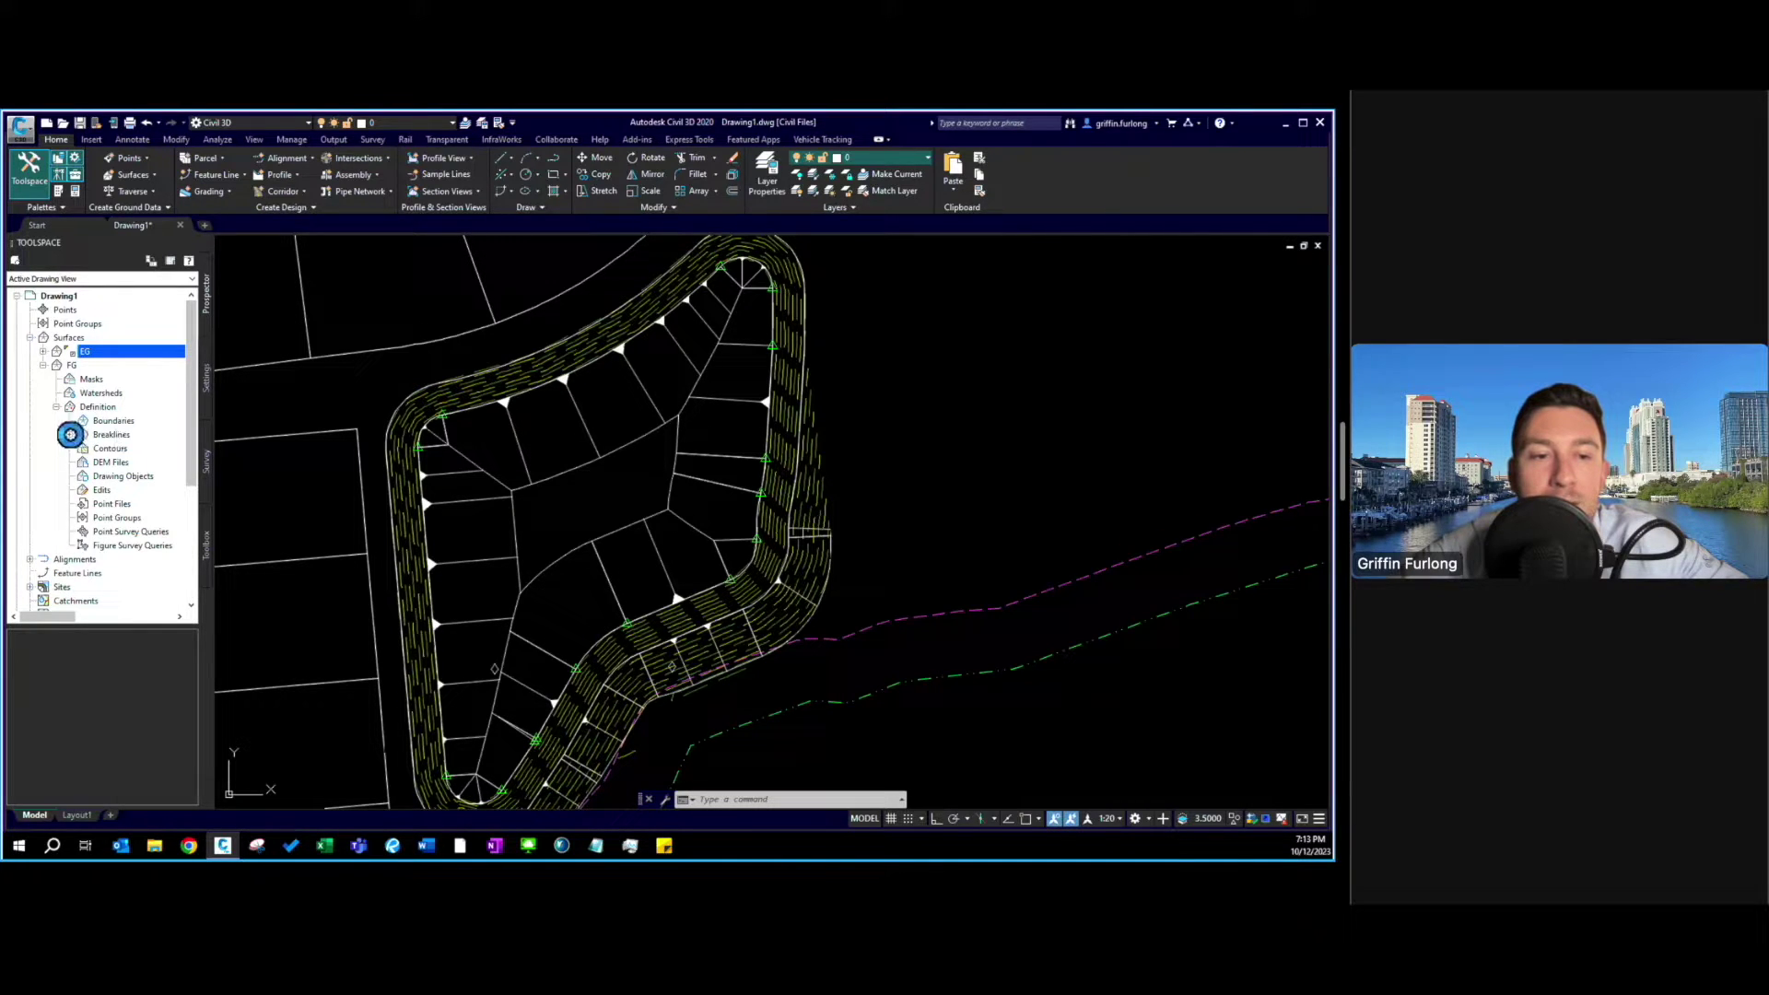
left_click(69, 434)
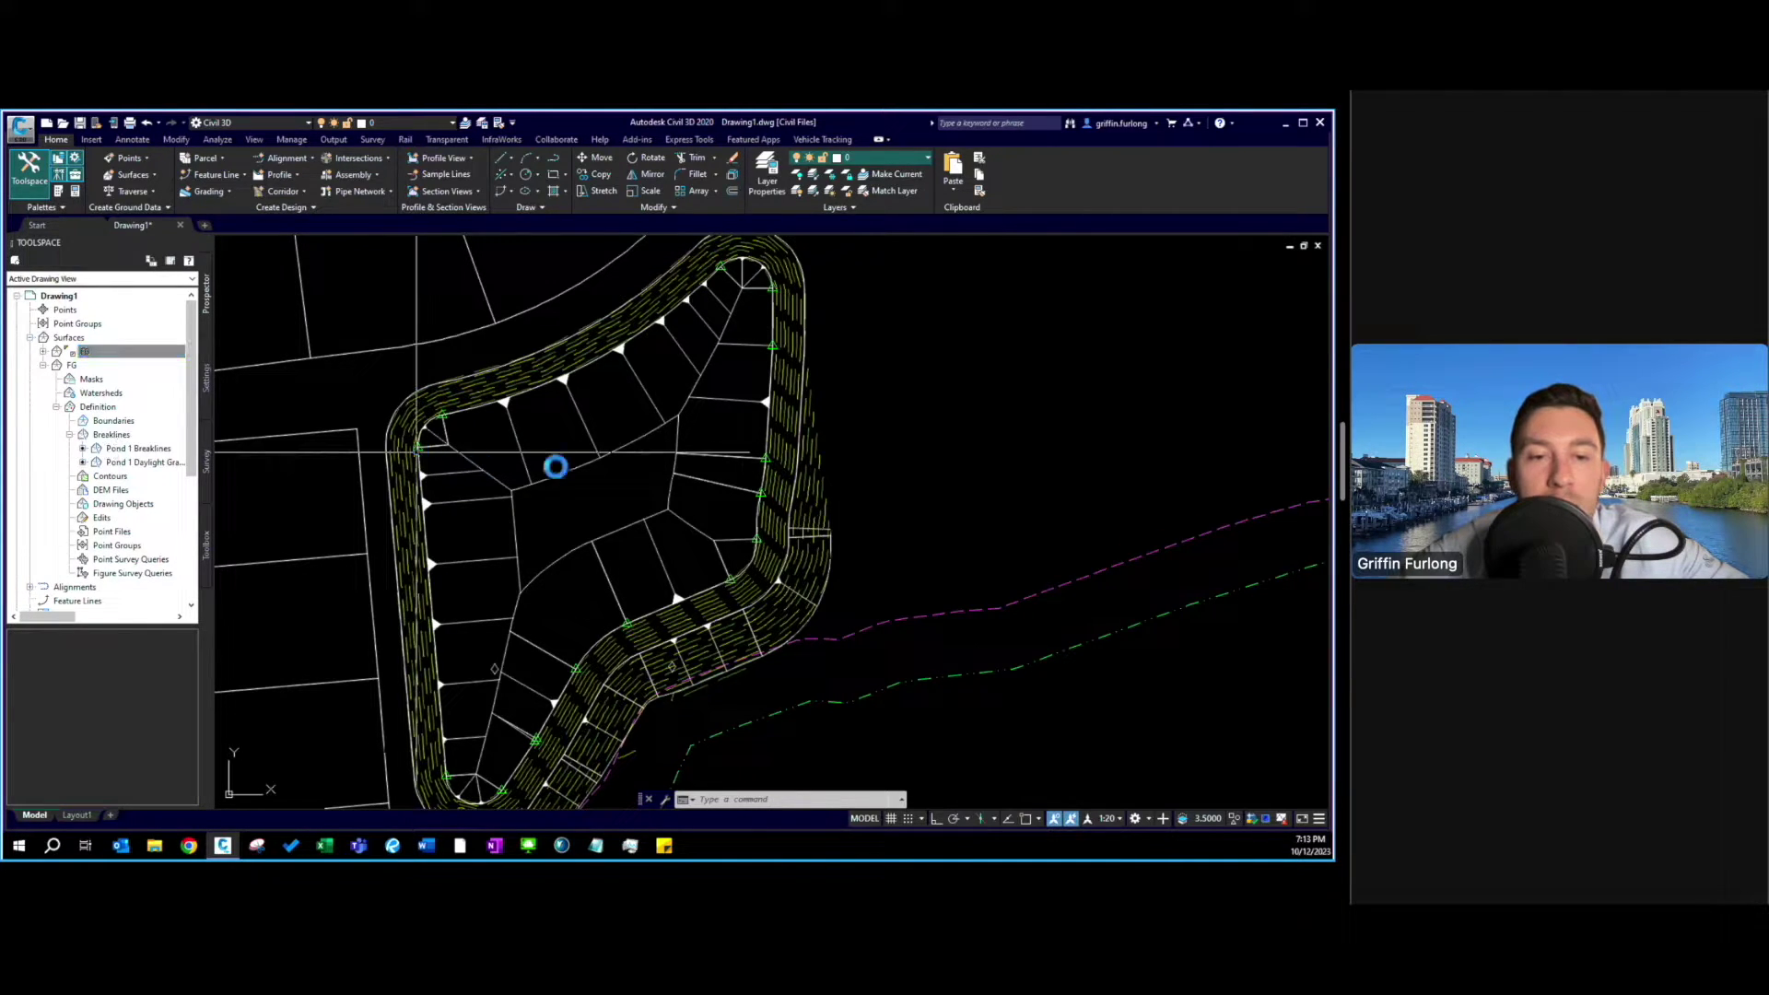
left_click(578, 477)
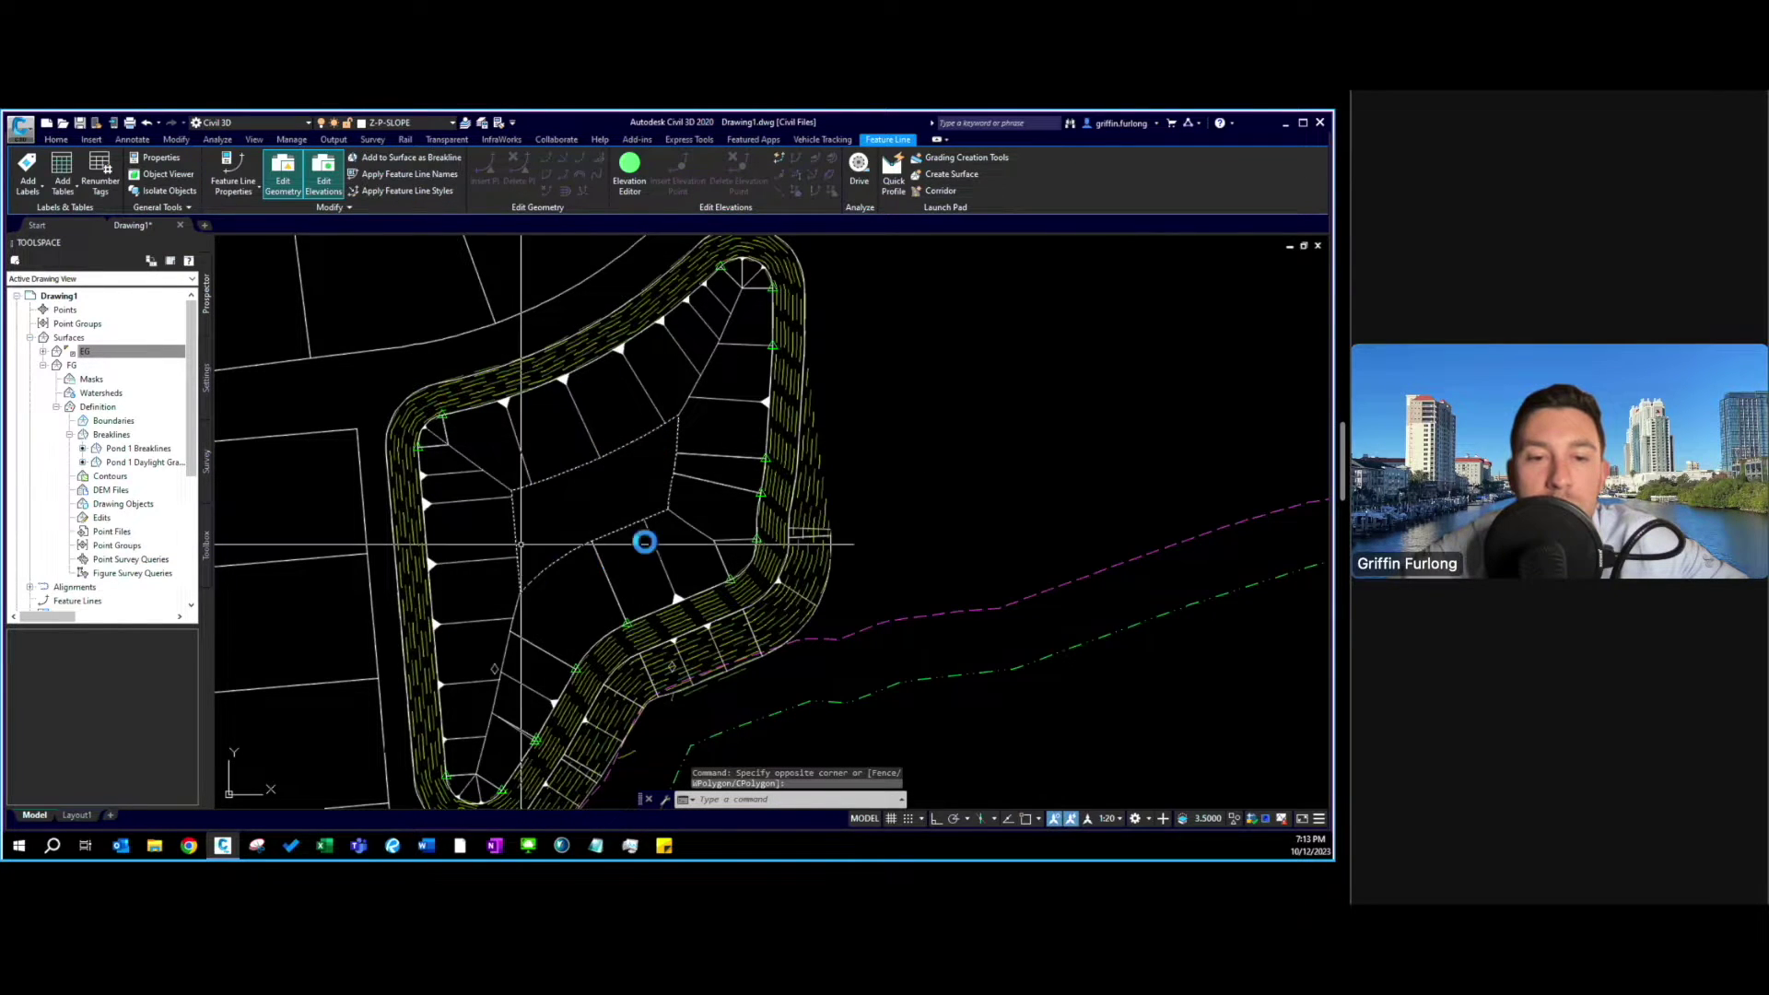
left_click(118, 435)
right_click(125, 436)
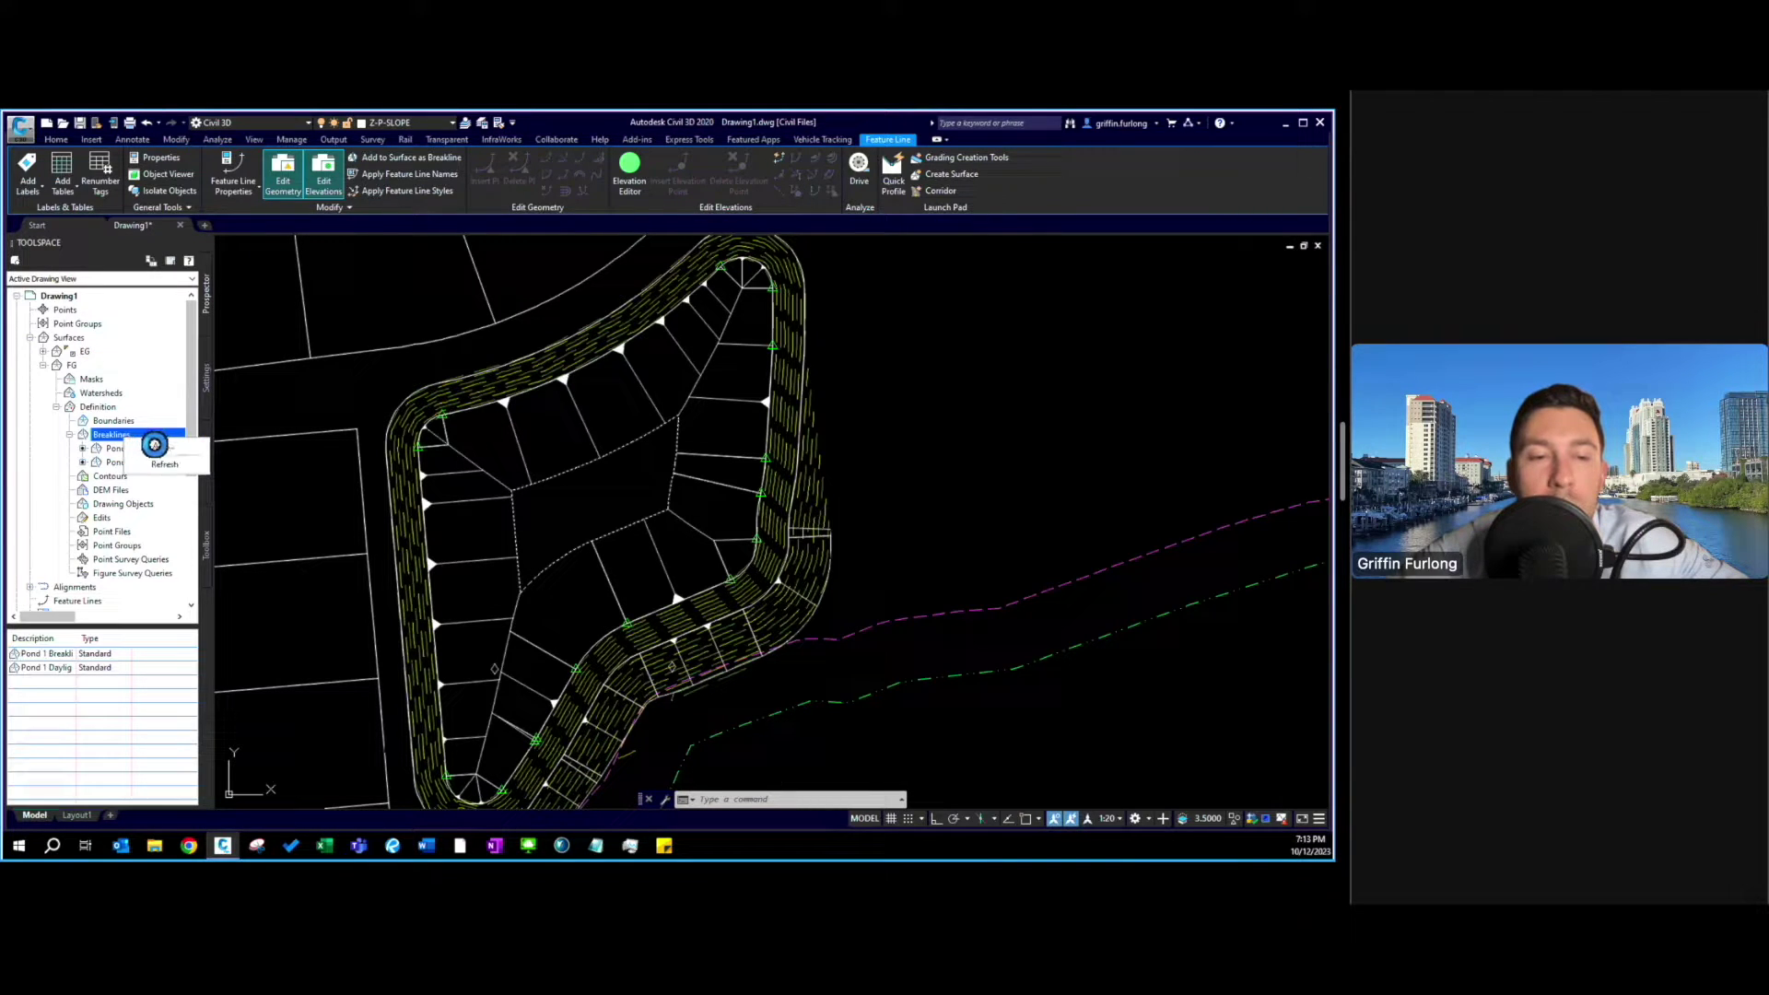
left_click(152, 450)
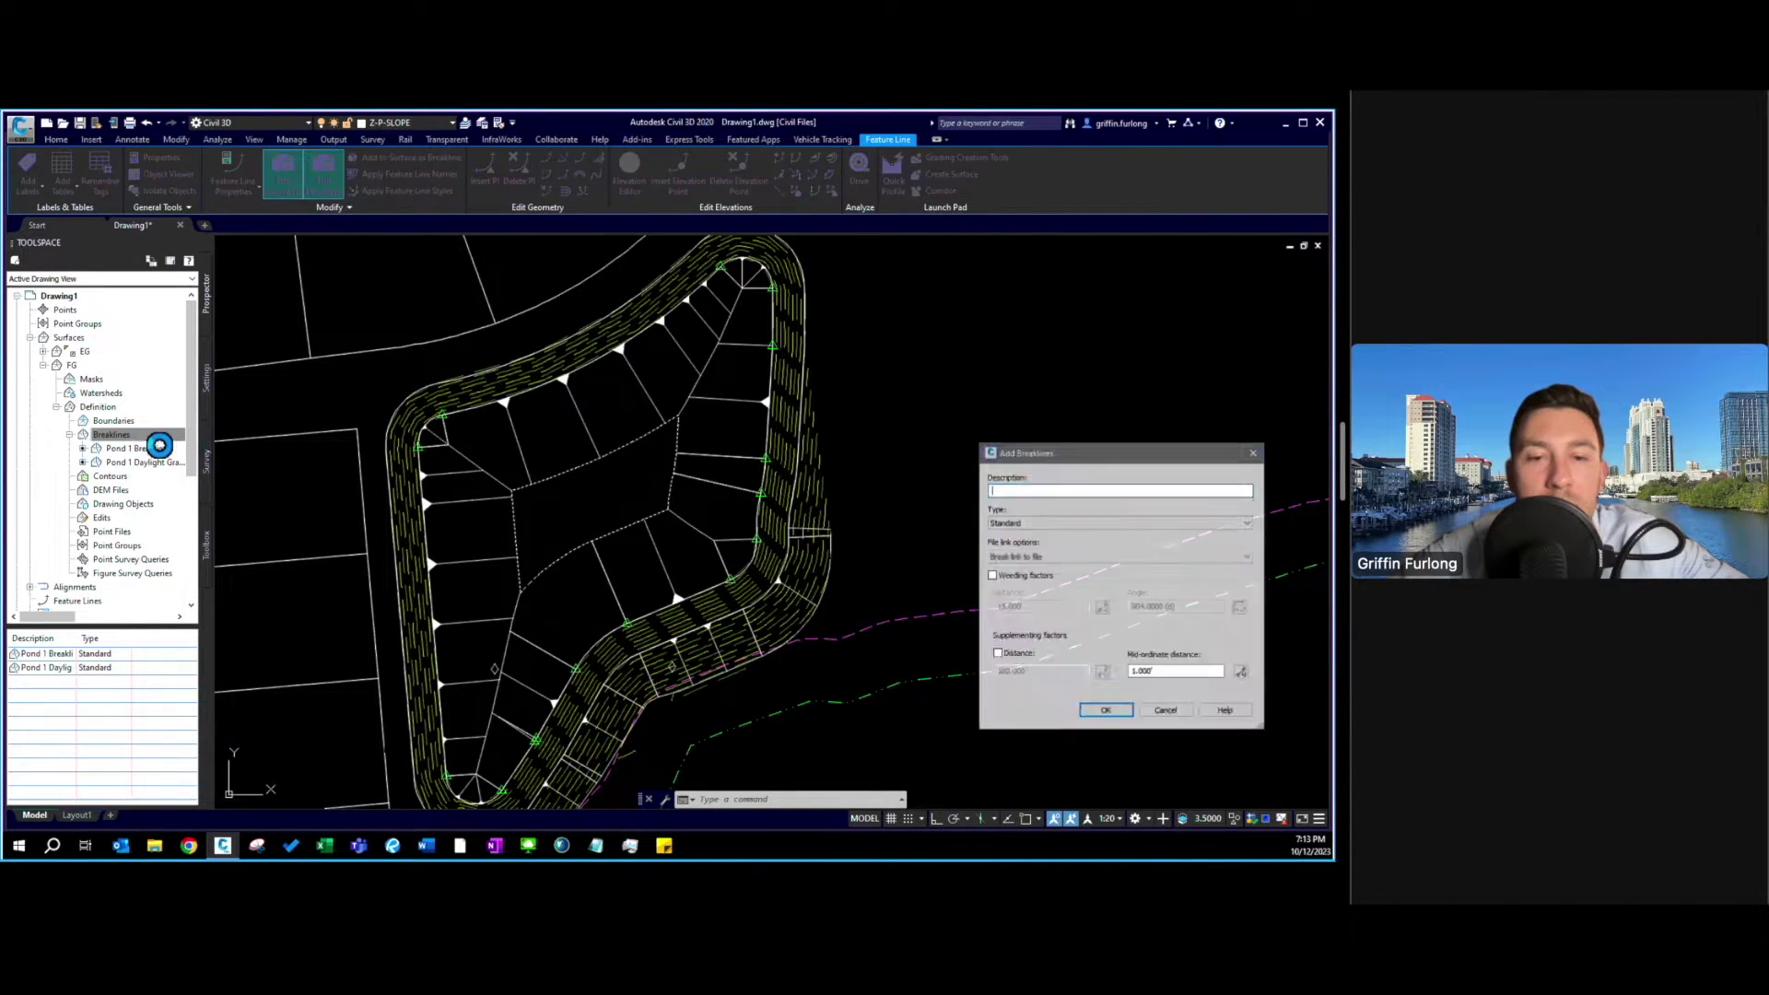
left_click(1008, 489)
type("POND")
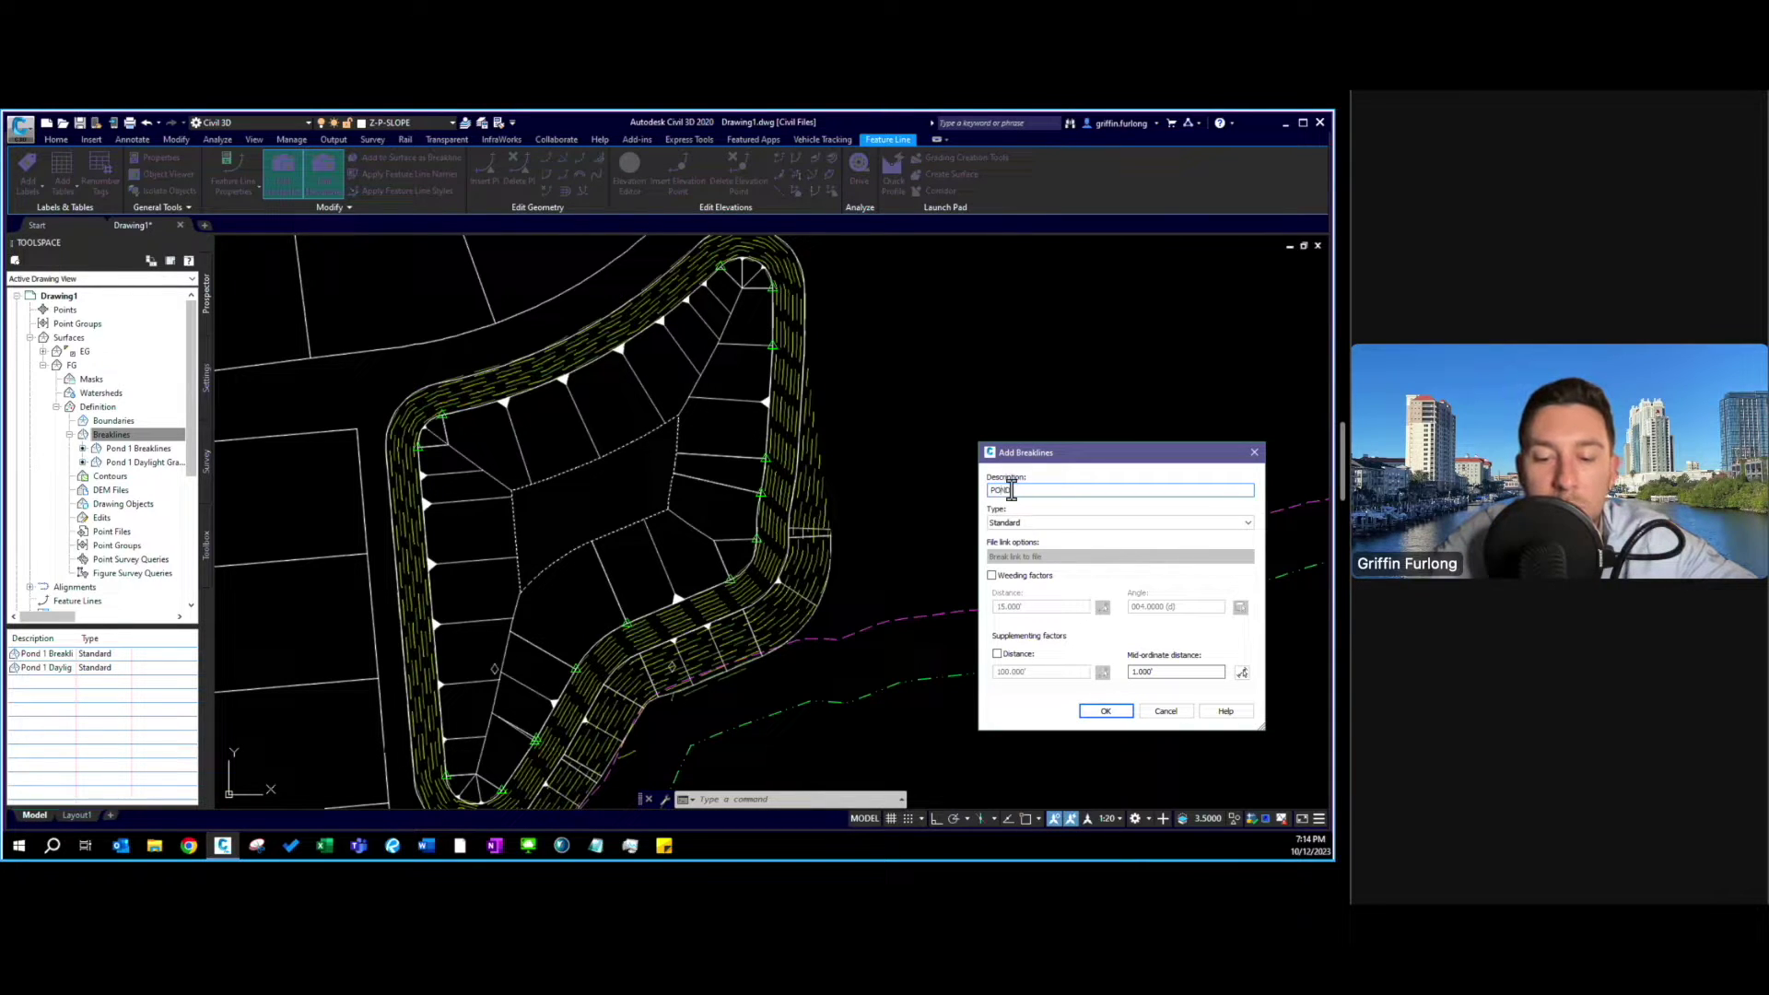
type(" BOT")
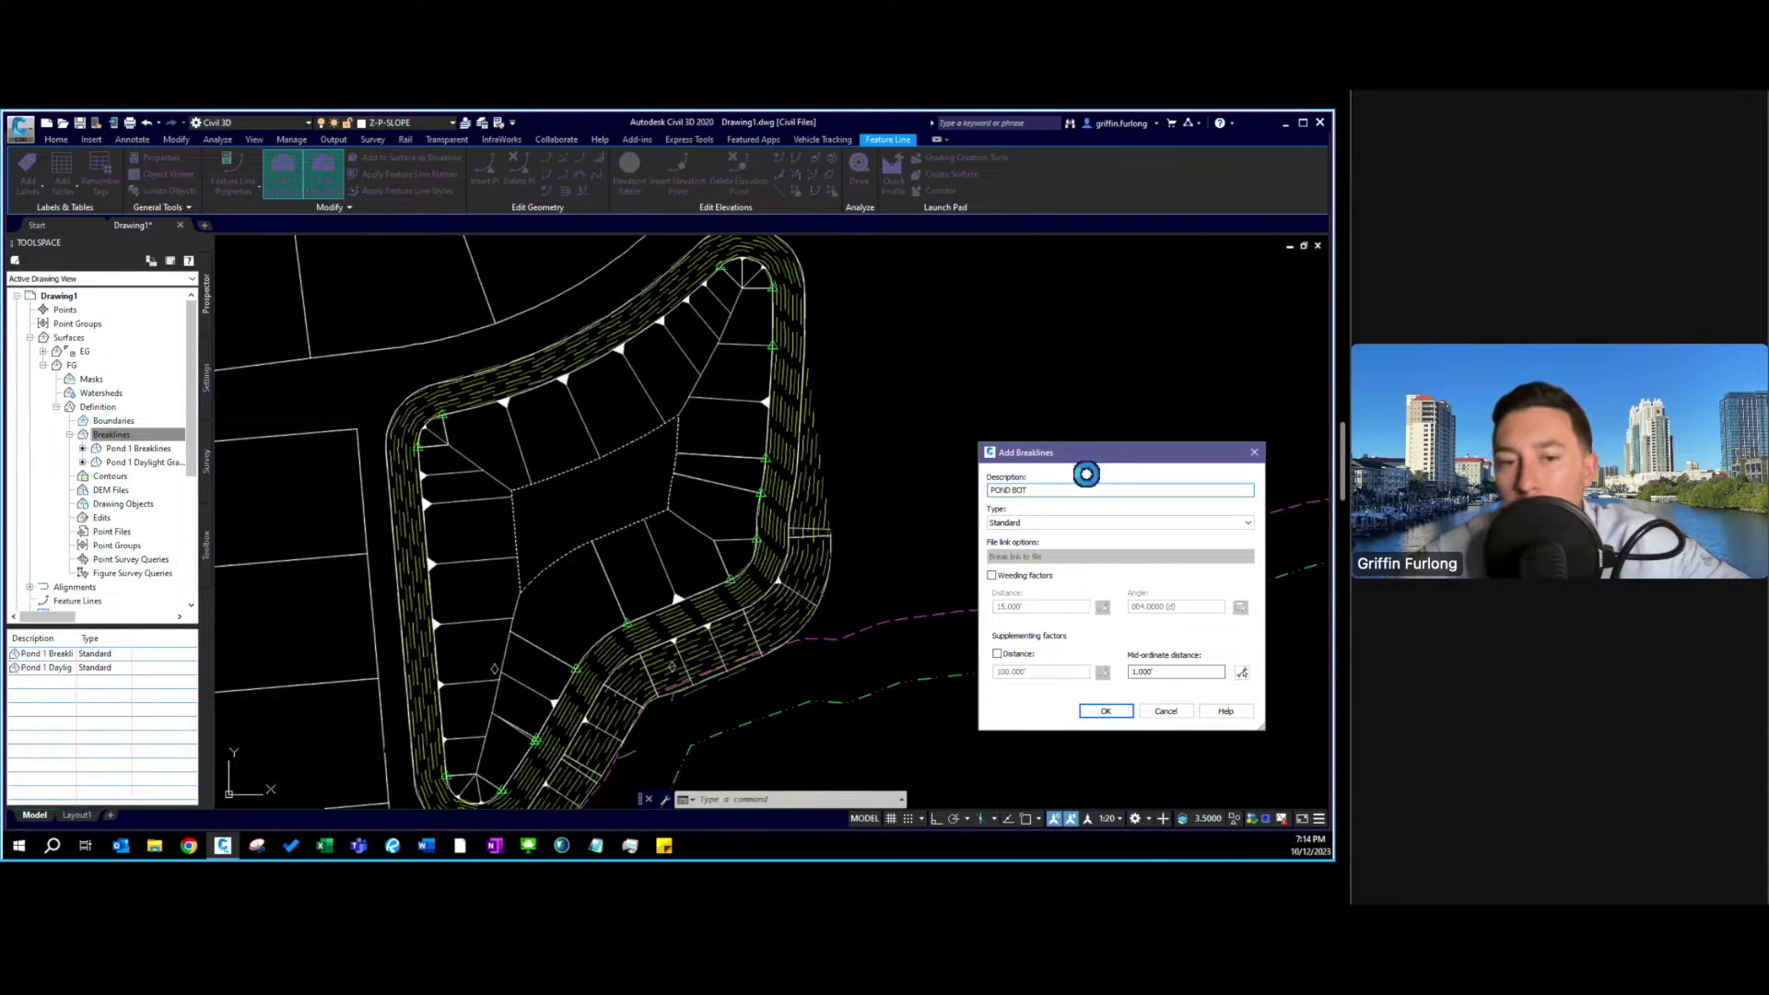
left_click(1105, 711)
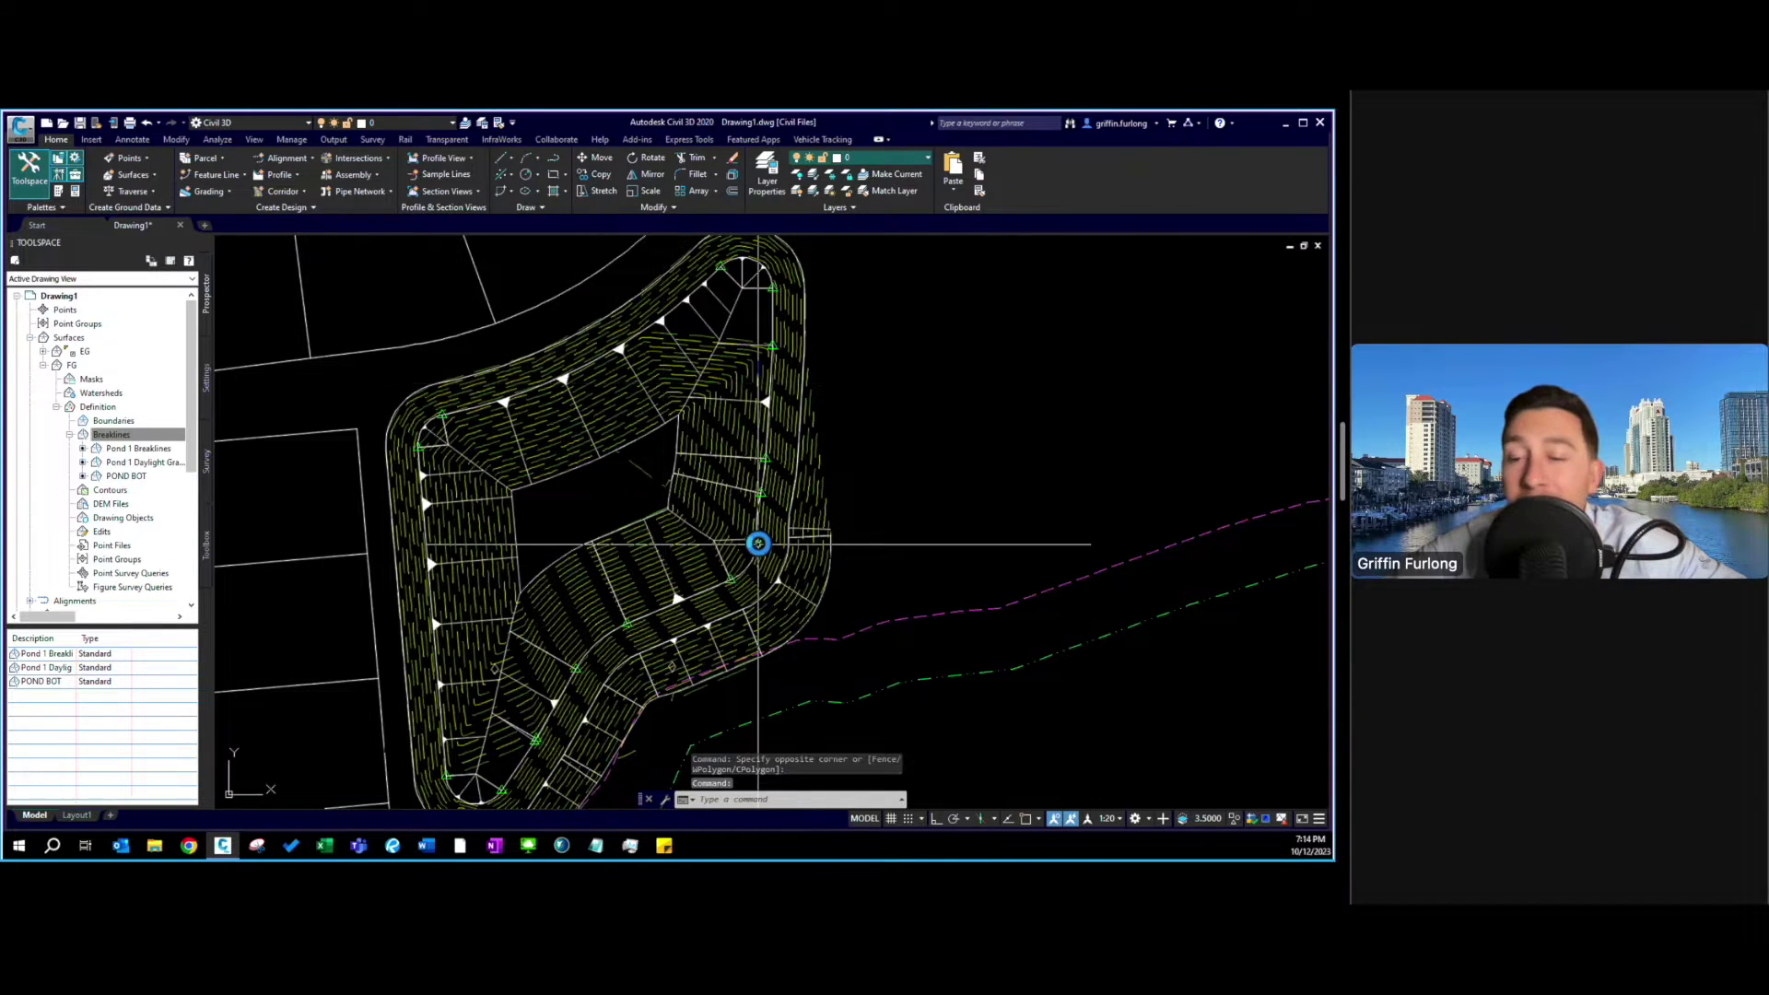
Check surface elevations, confirming FG reads 35.000 at the pond centre.
mouse_move(596, 488)
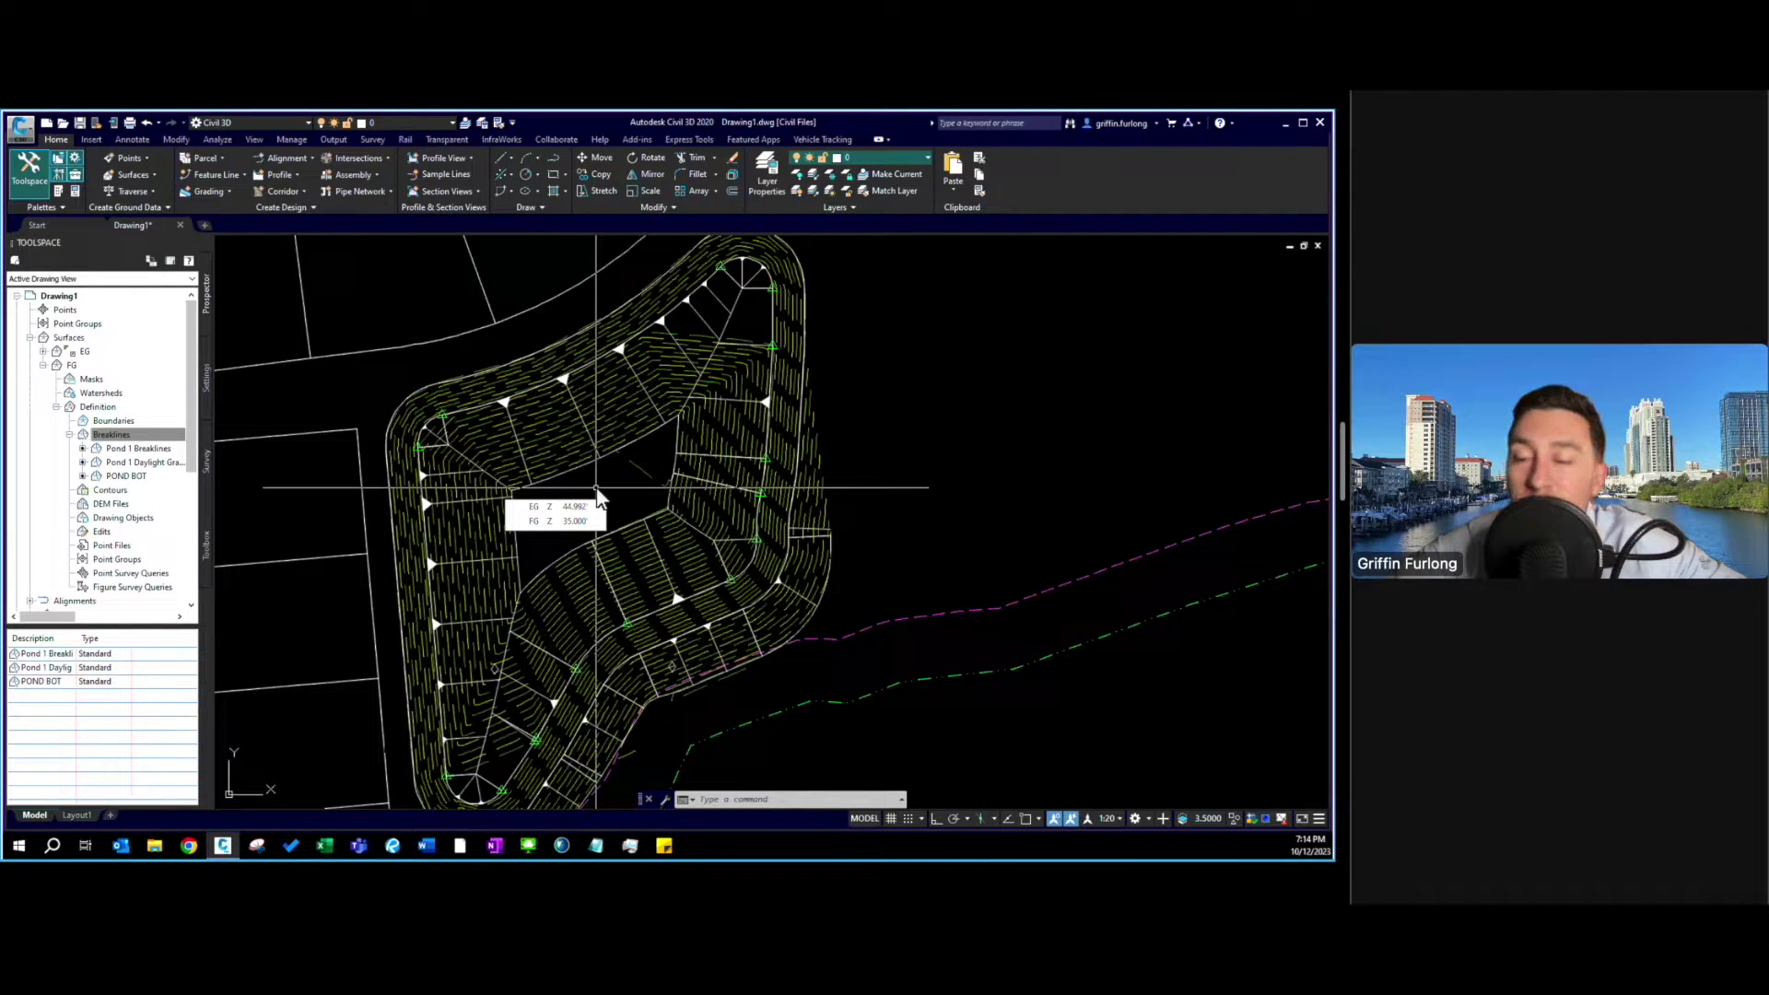
key("Escape")
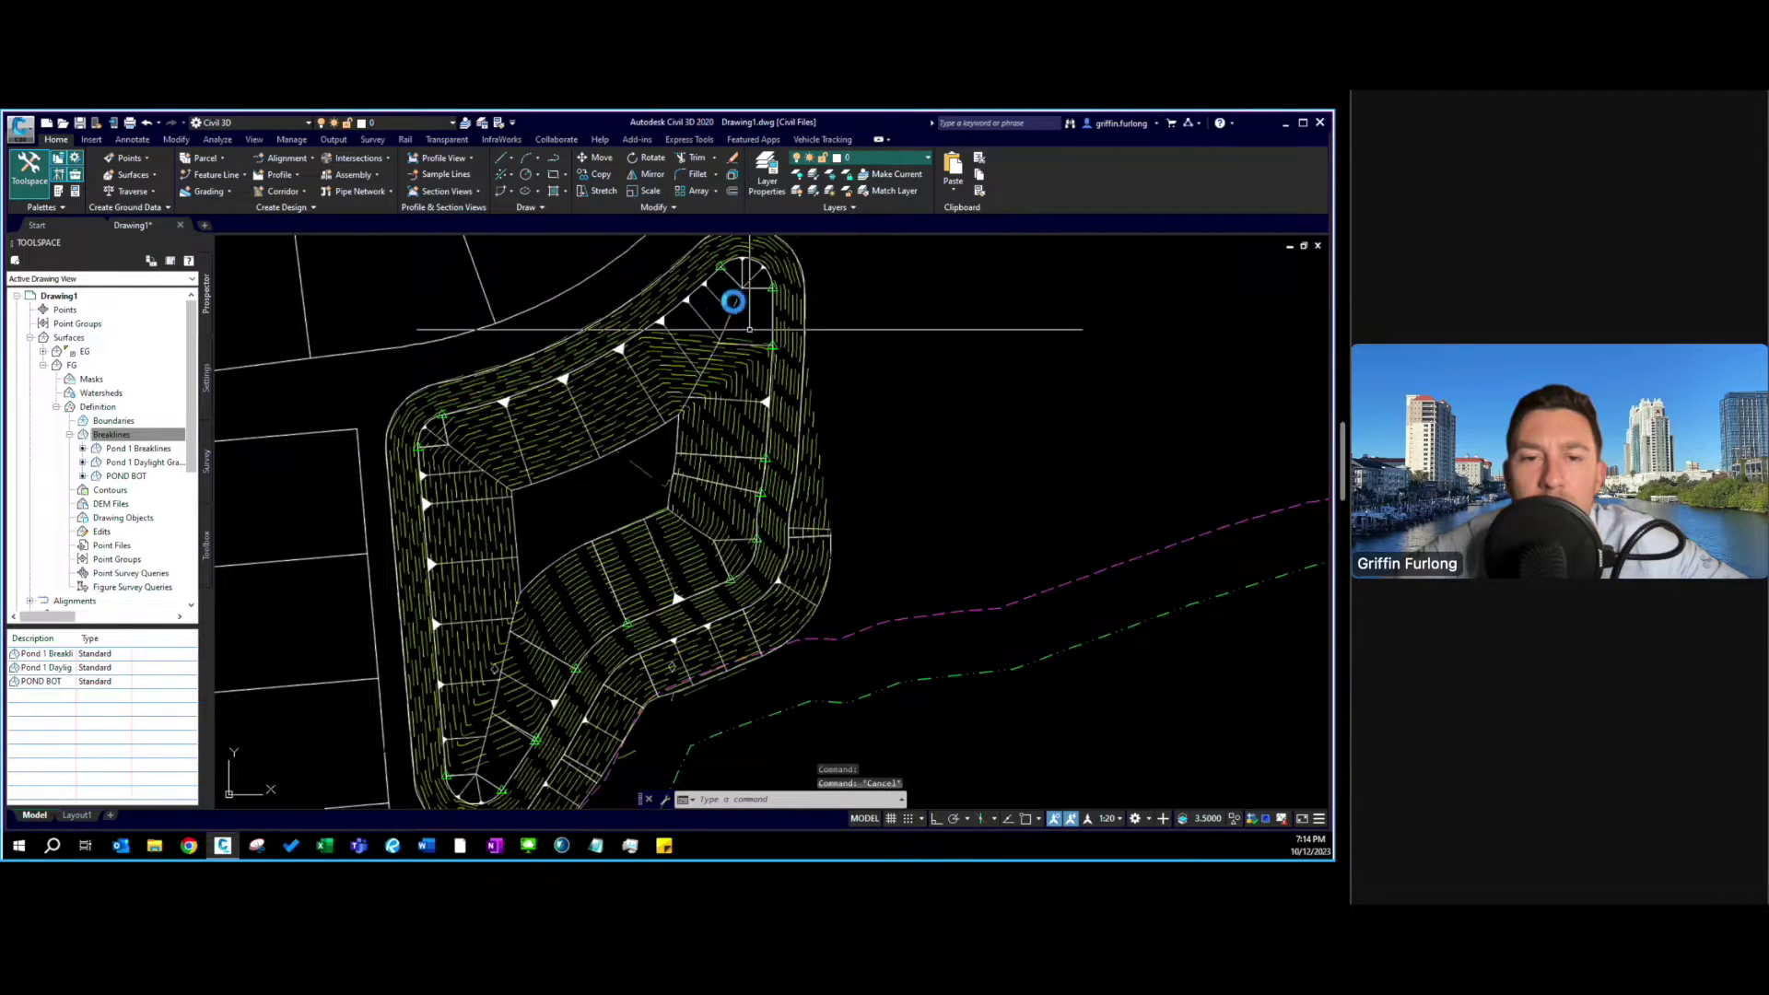
mouse_move(751, 313)
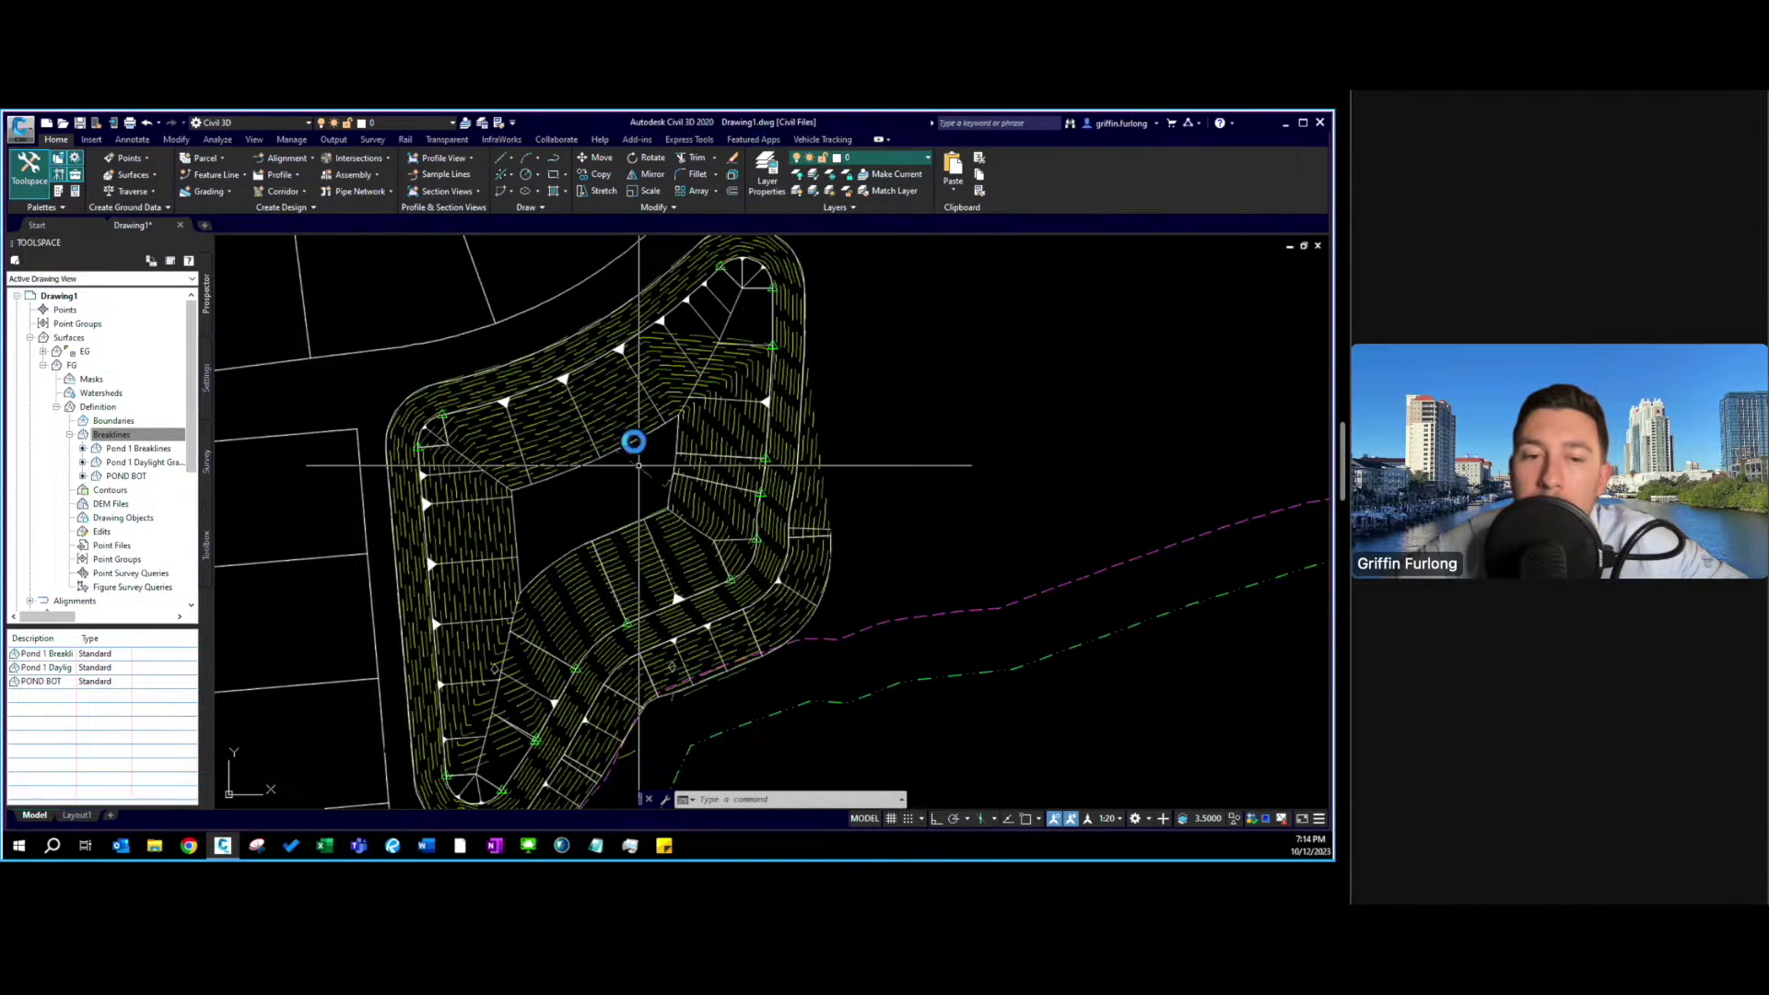
mouse_move(668, 471)
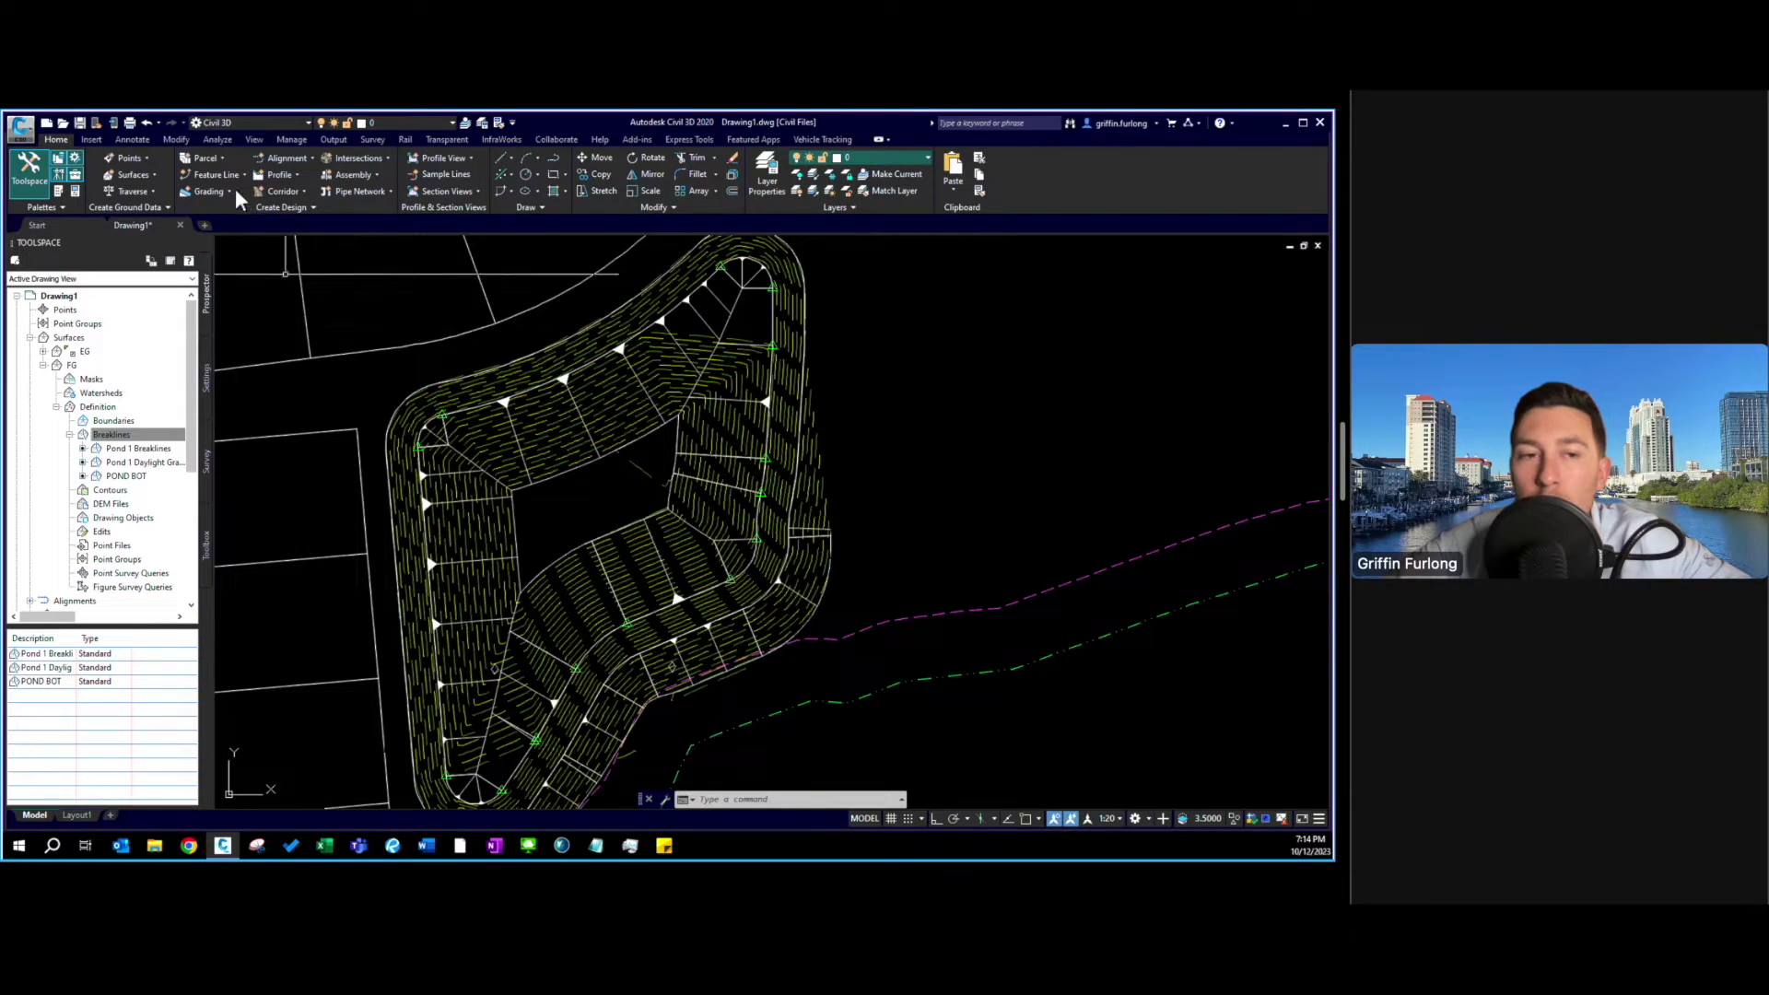
Open the Volumes Dashboard from the Analyze tab and begin a new TIN volume surface.
left_click(218, 140)
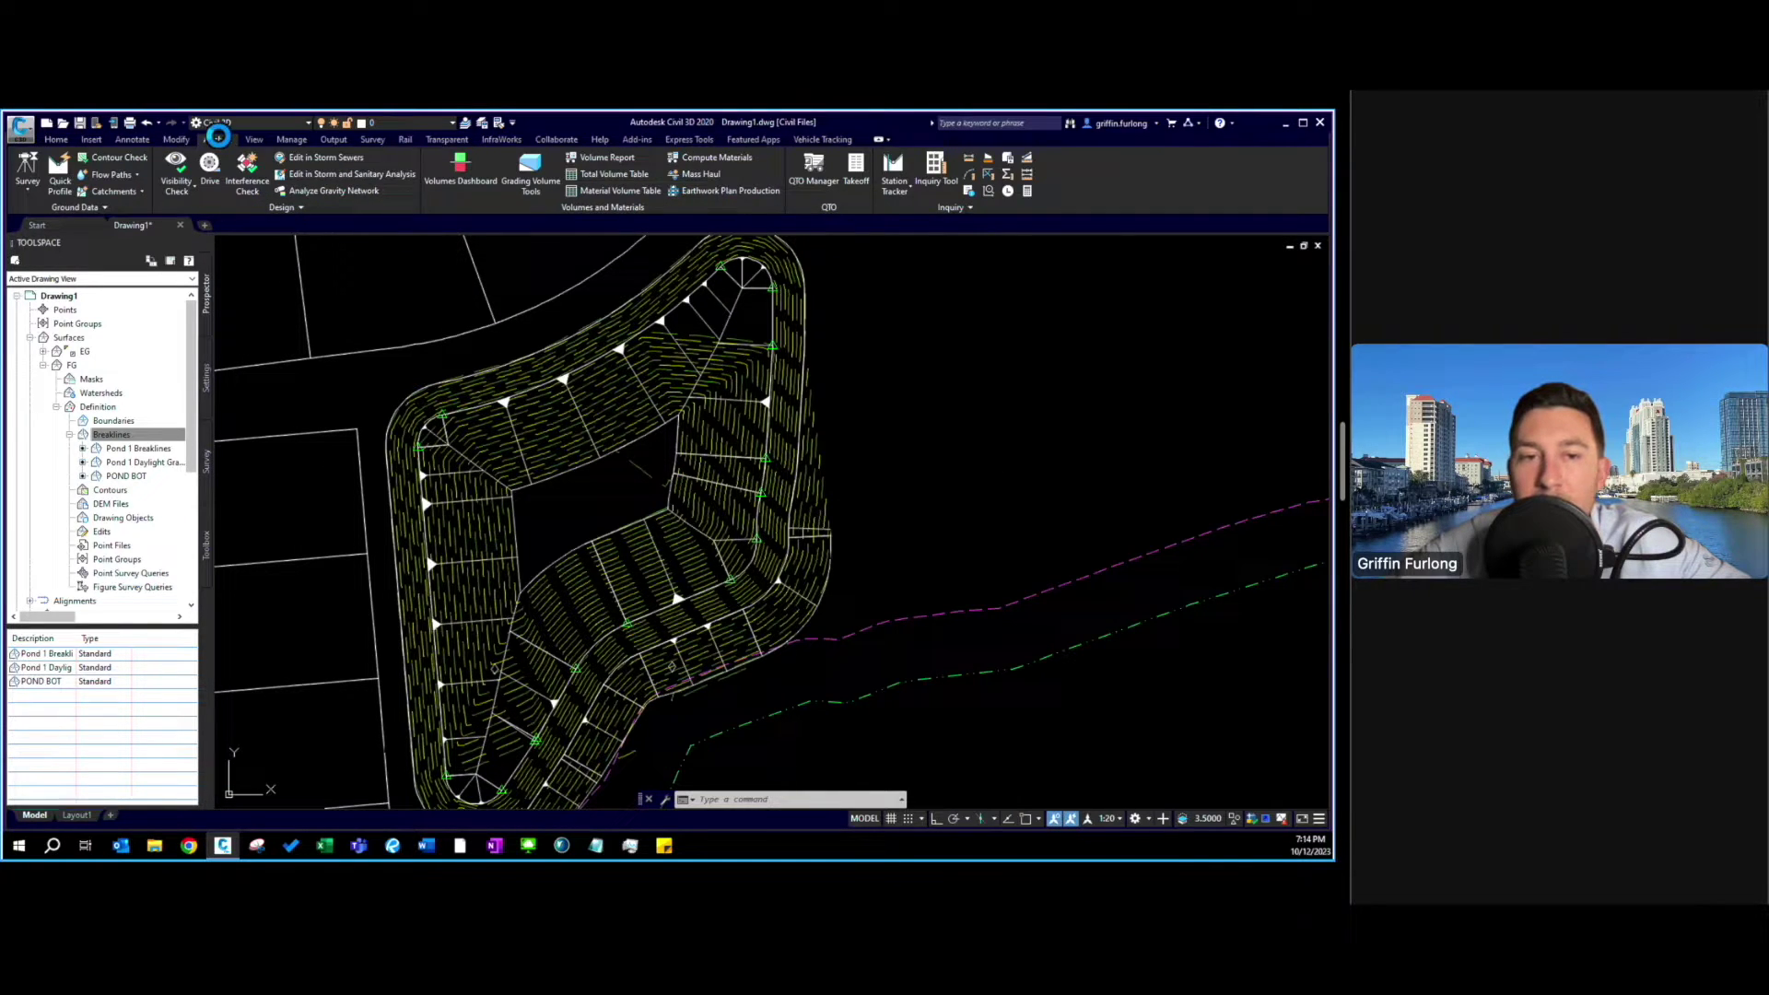
left_click(460, 180)
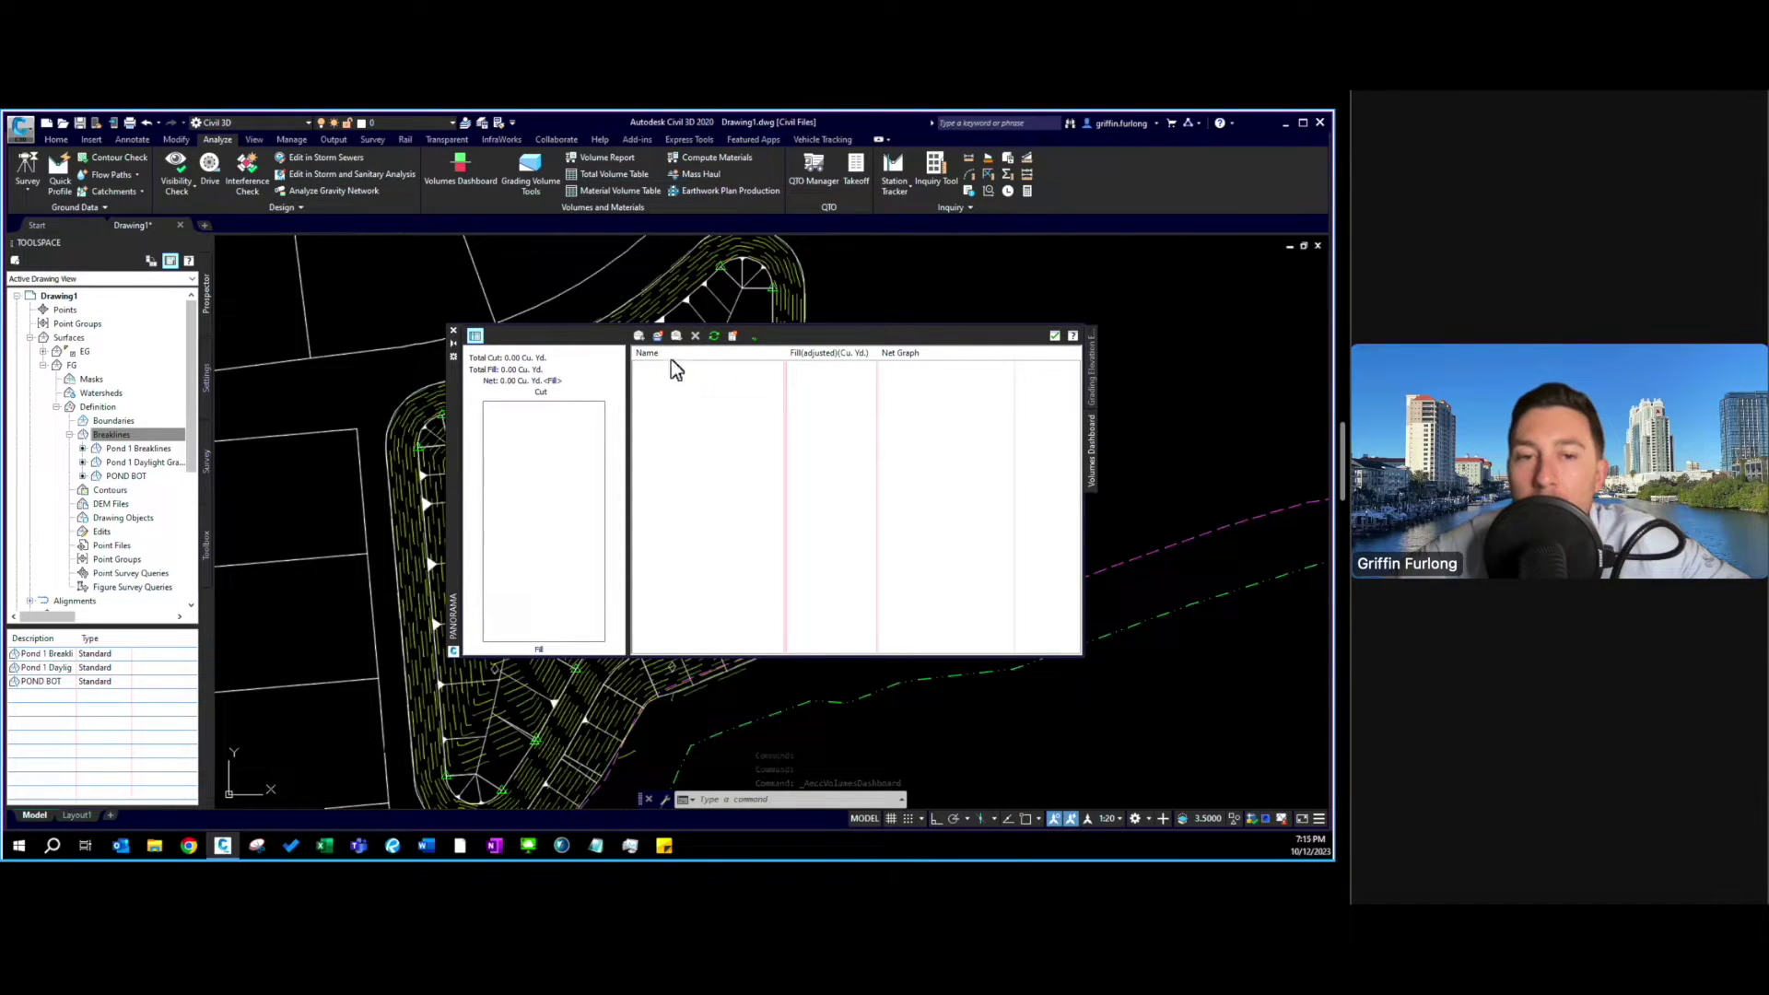
left_click(657, 335)
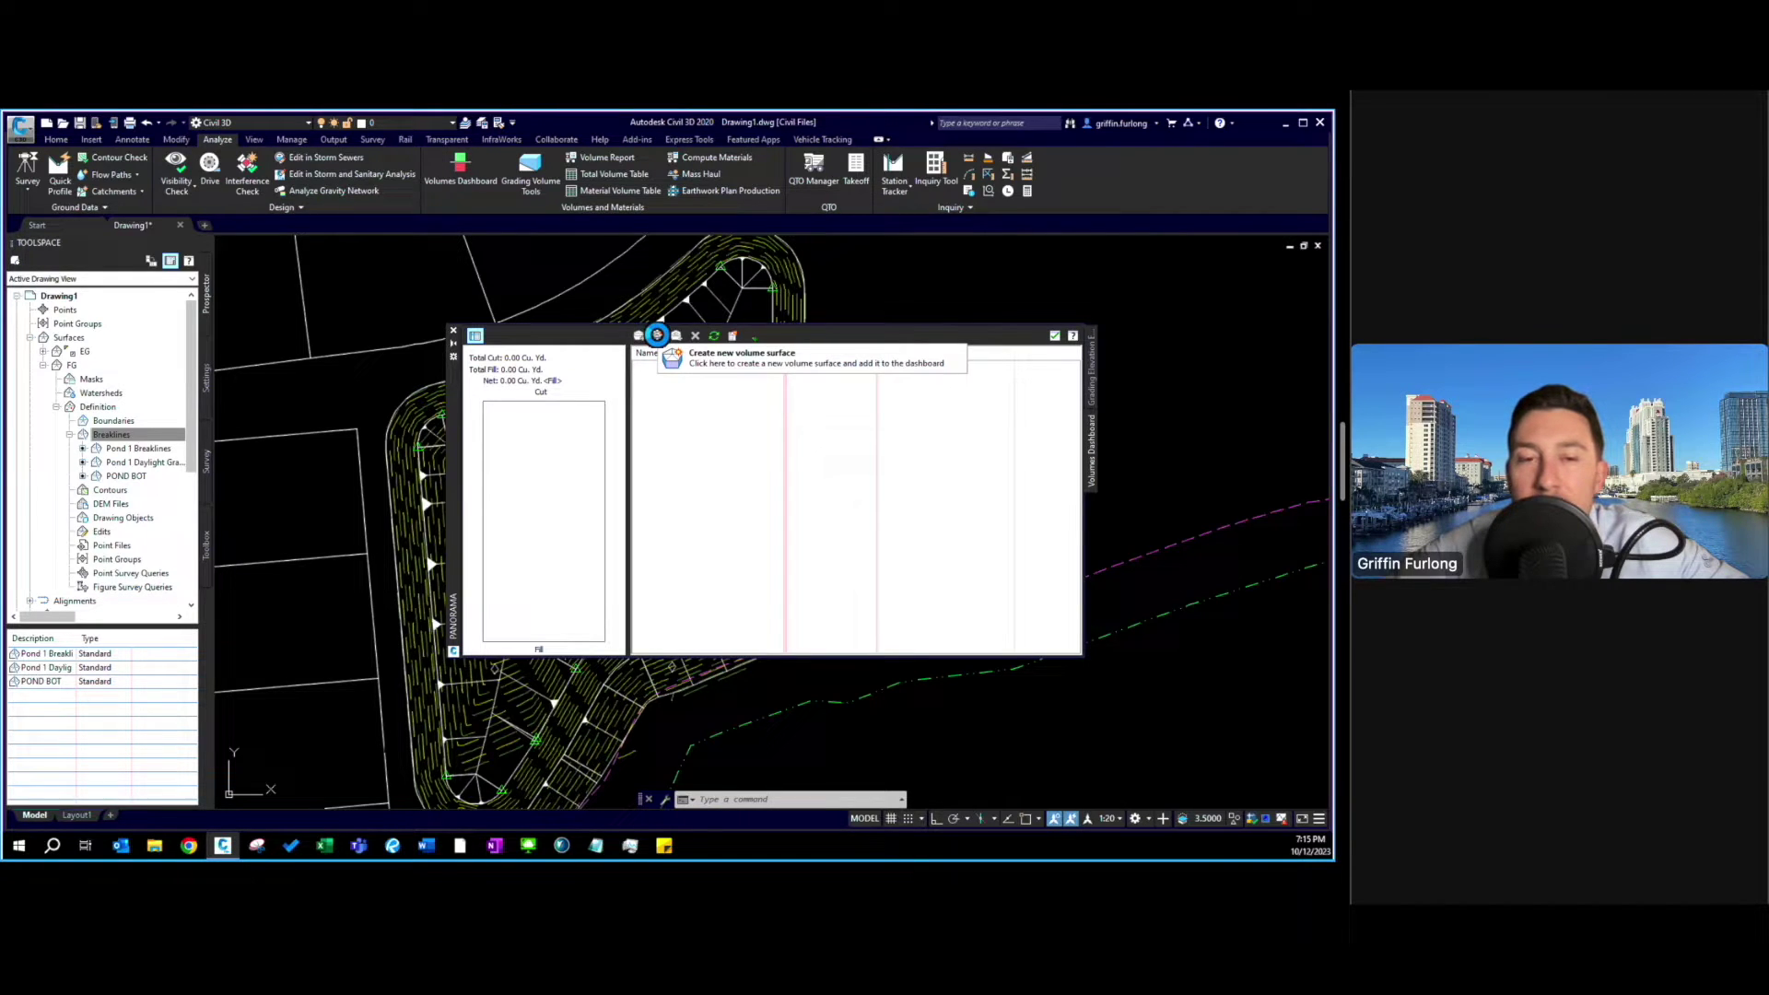
left_click(657, 334)
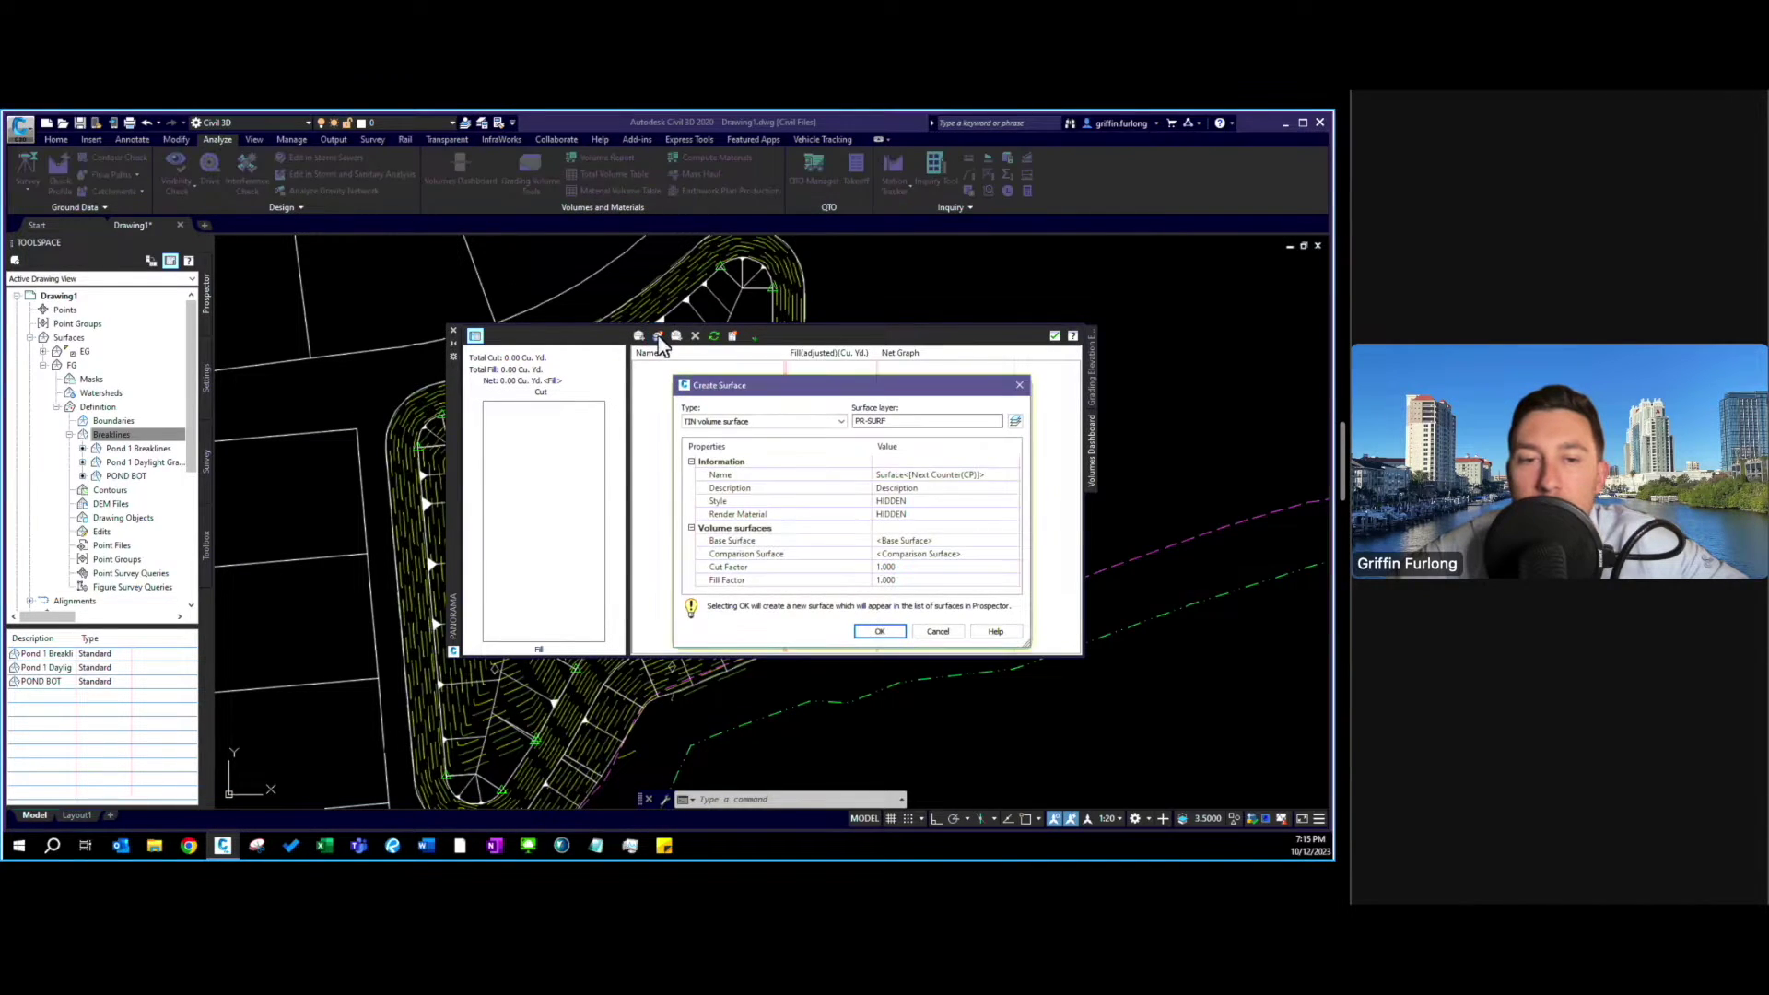
Name the new volume surface 'Earthwork Analysis'.
left_click(973, 473)
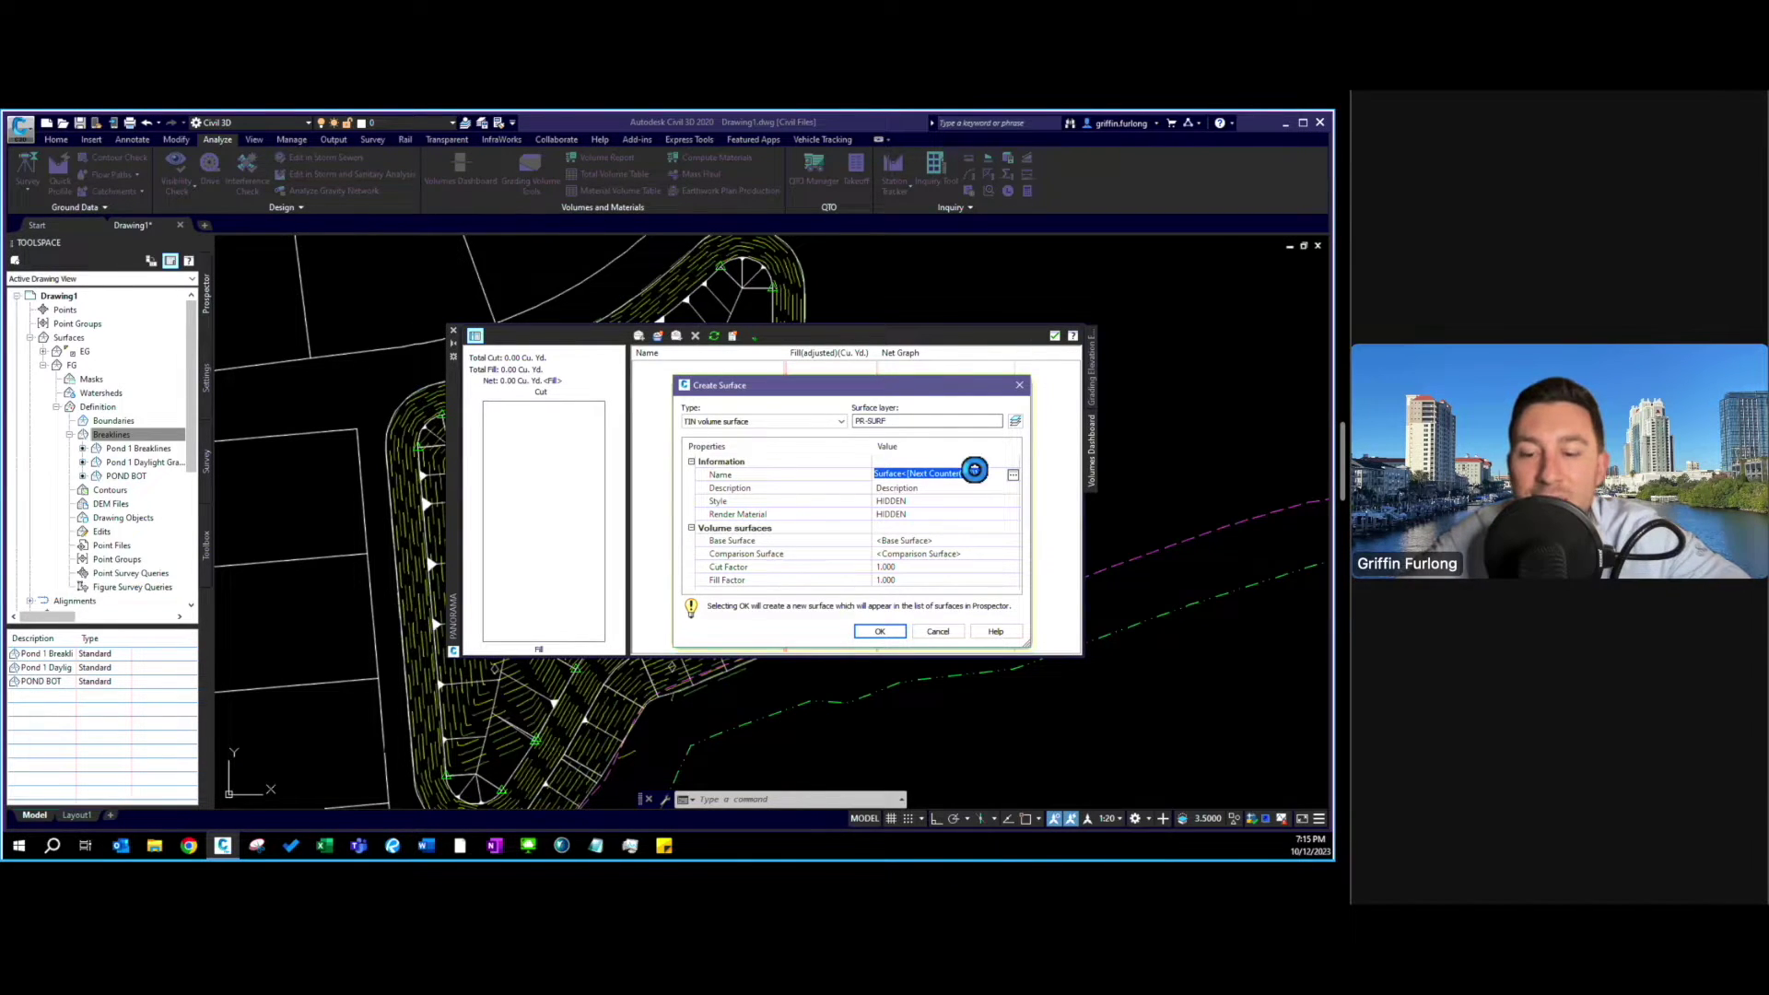
type("Eaethwork")
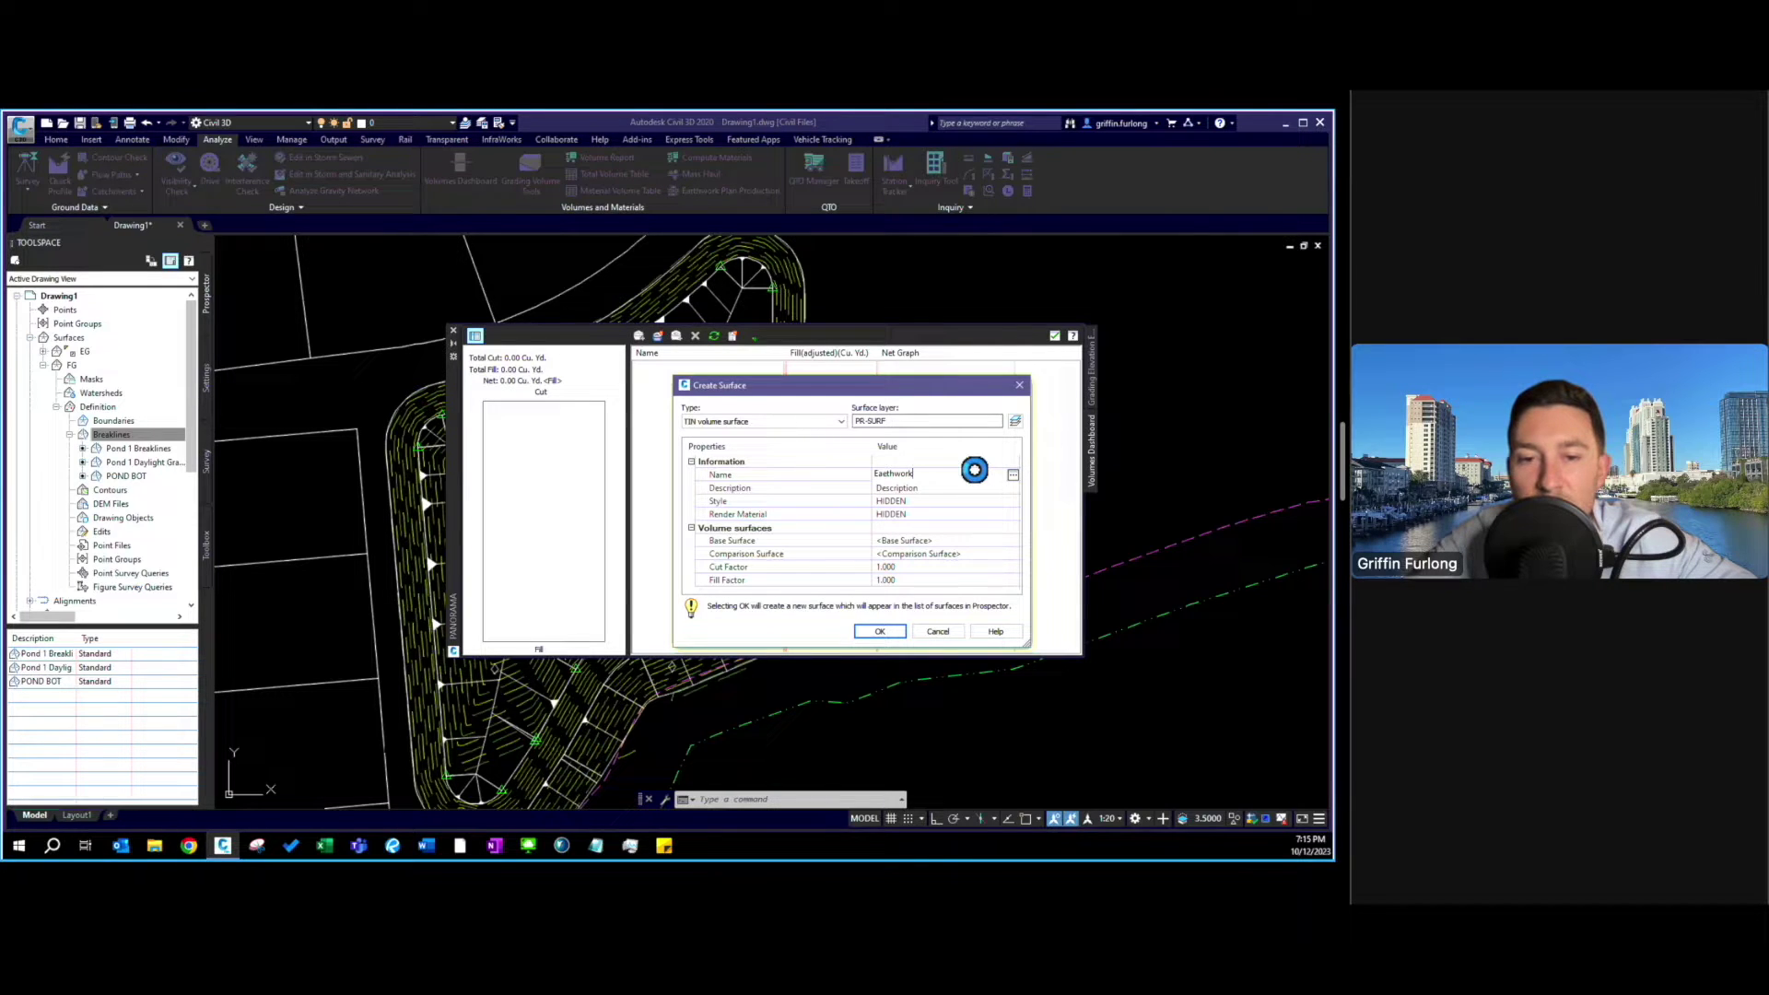
key("BackSpace")
key("BackSpace")
key("BackSpace")
key("BackSpace")
key("BackSpace")
key("BackSpace")
key("BackSpace")
type("rthwork Ana")
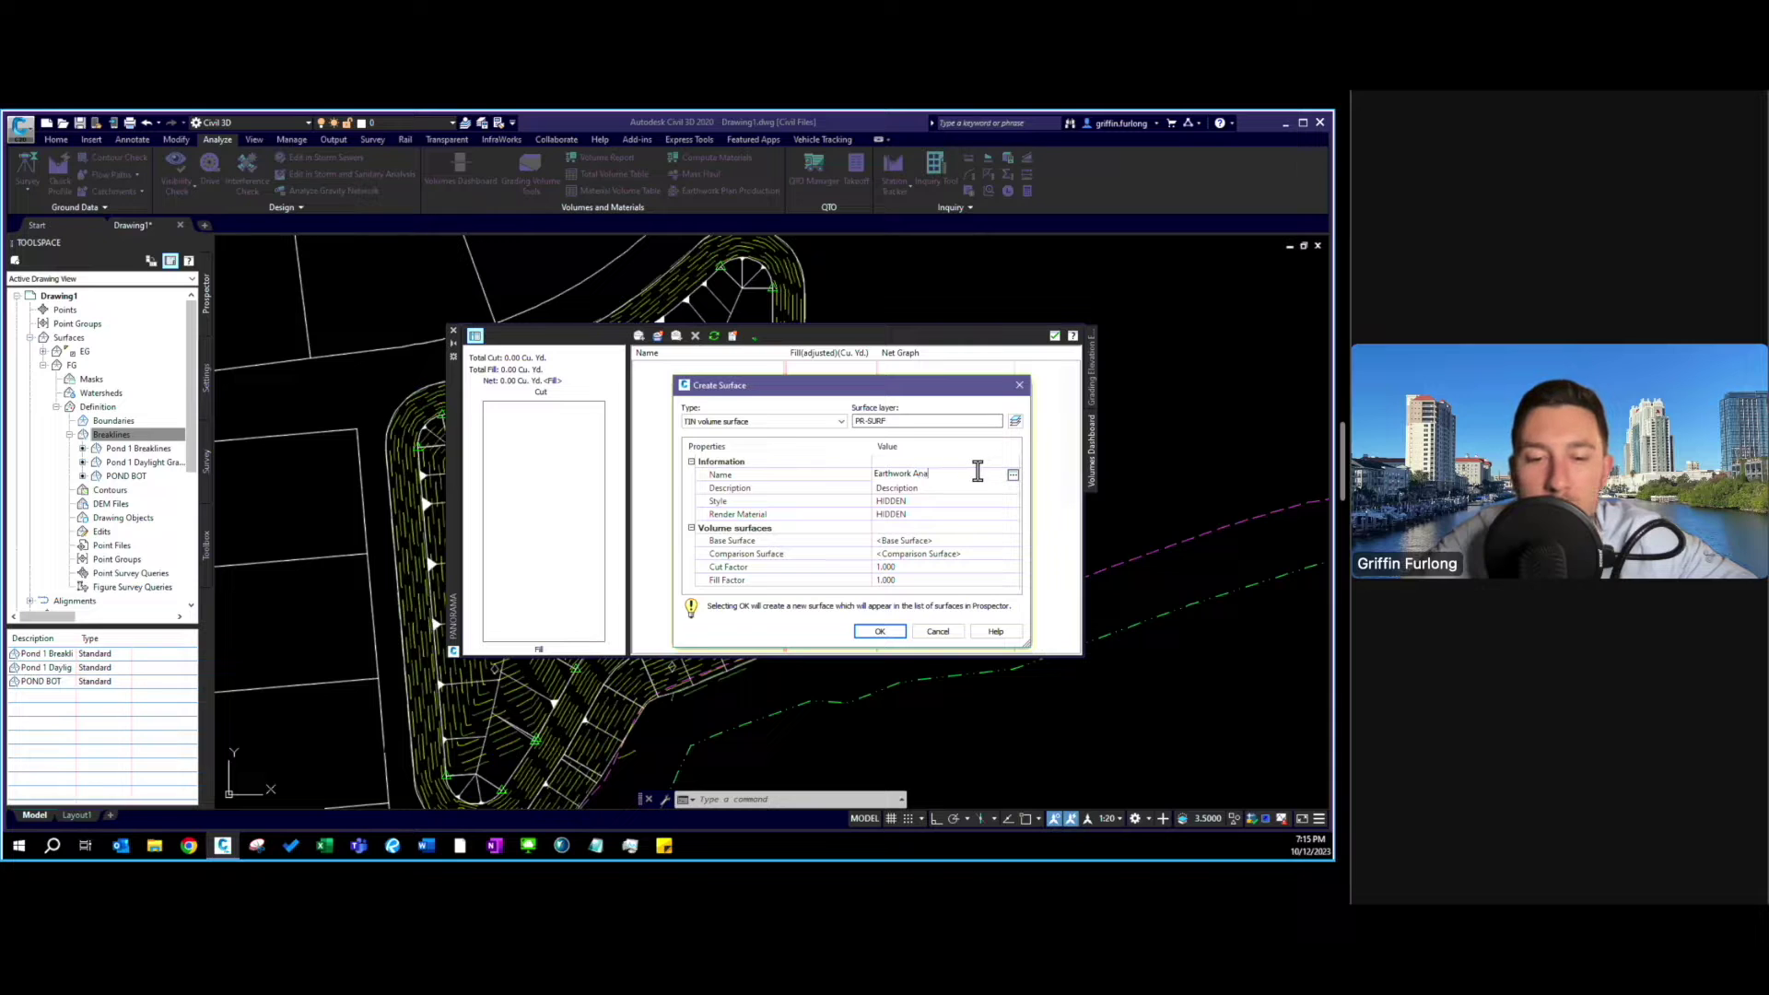
type("lysis")
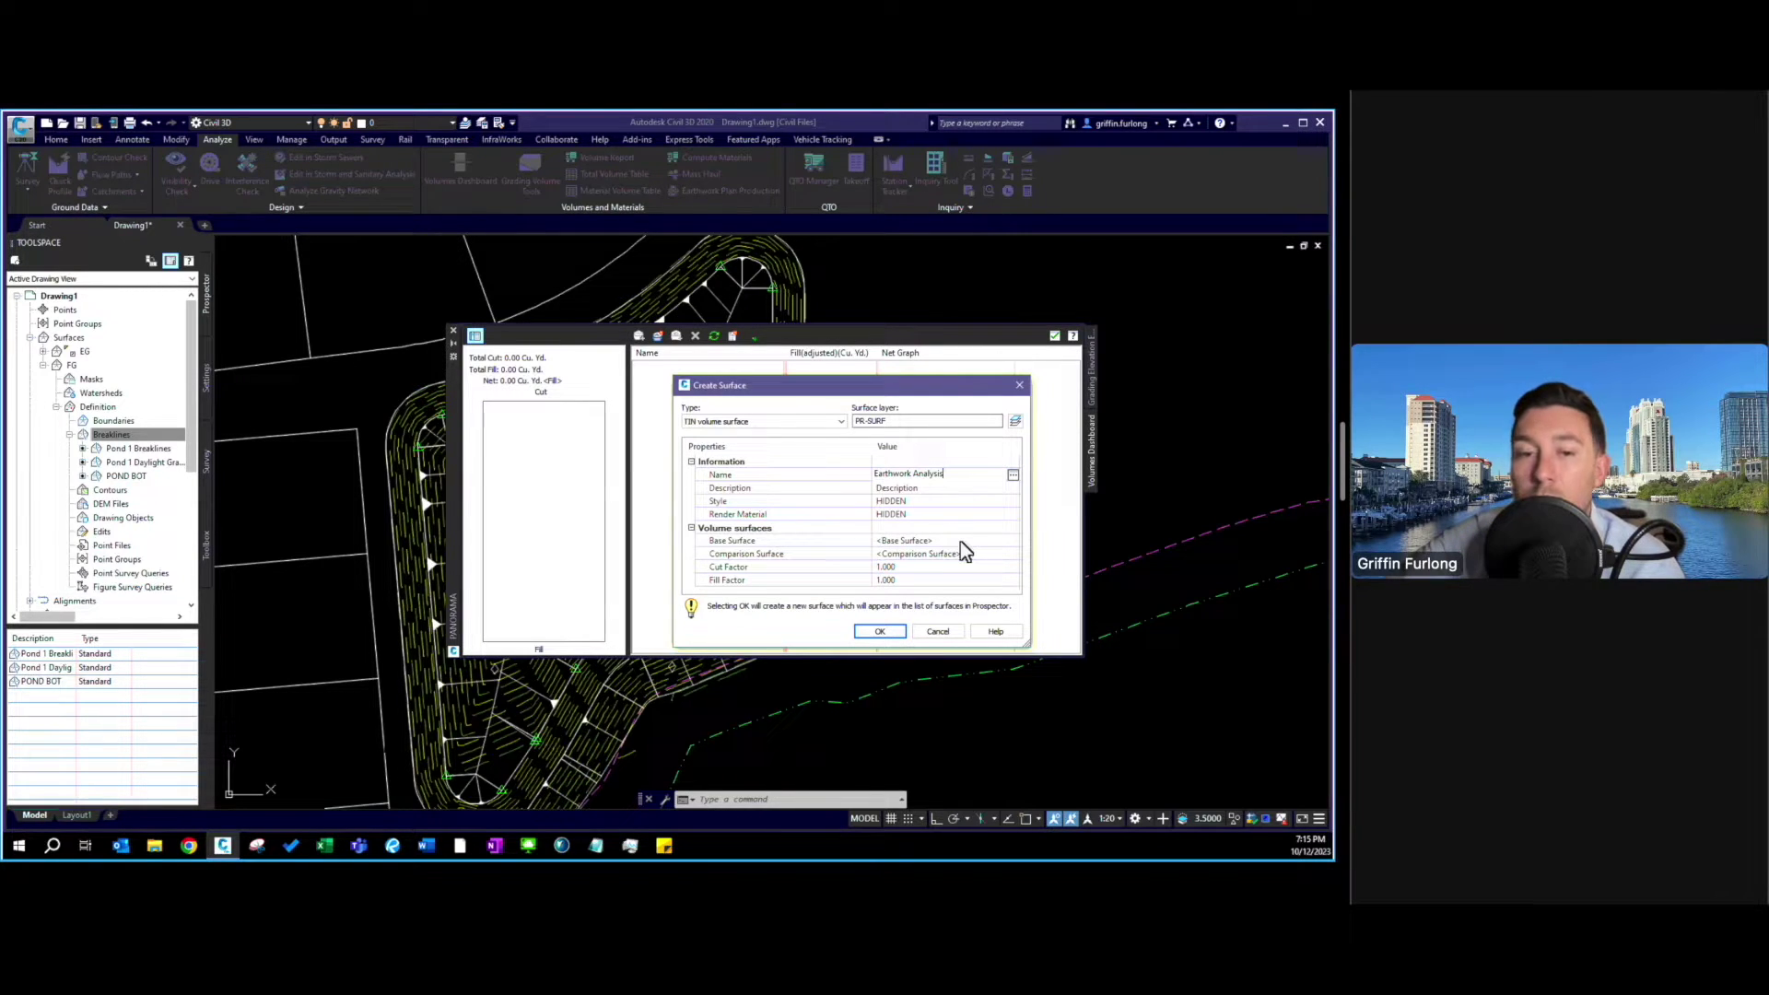
left_click(959, 540)
Set EG as base surface and FG as comparison surface, then create the volume surface.
left_click(1010, 540)
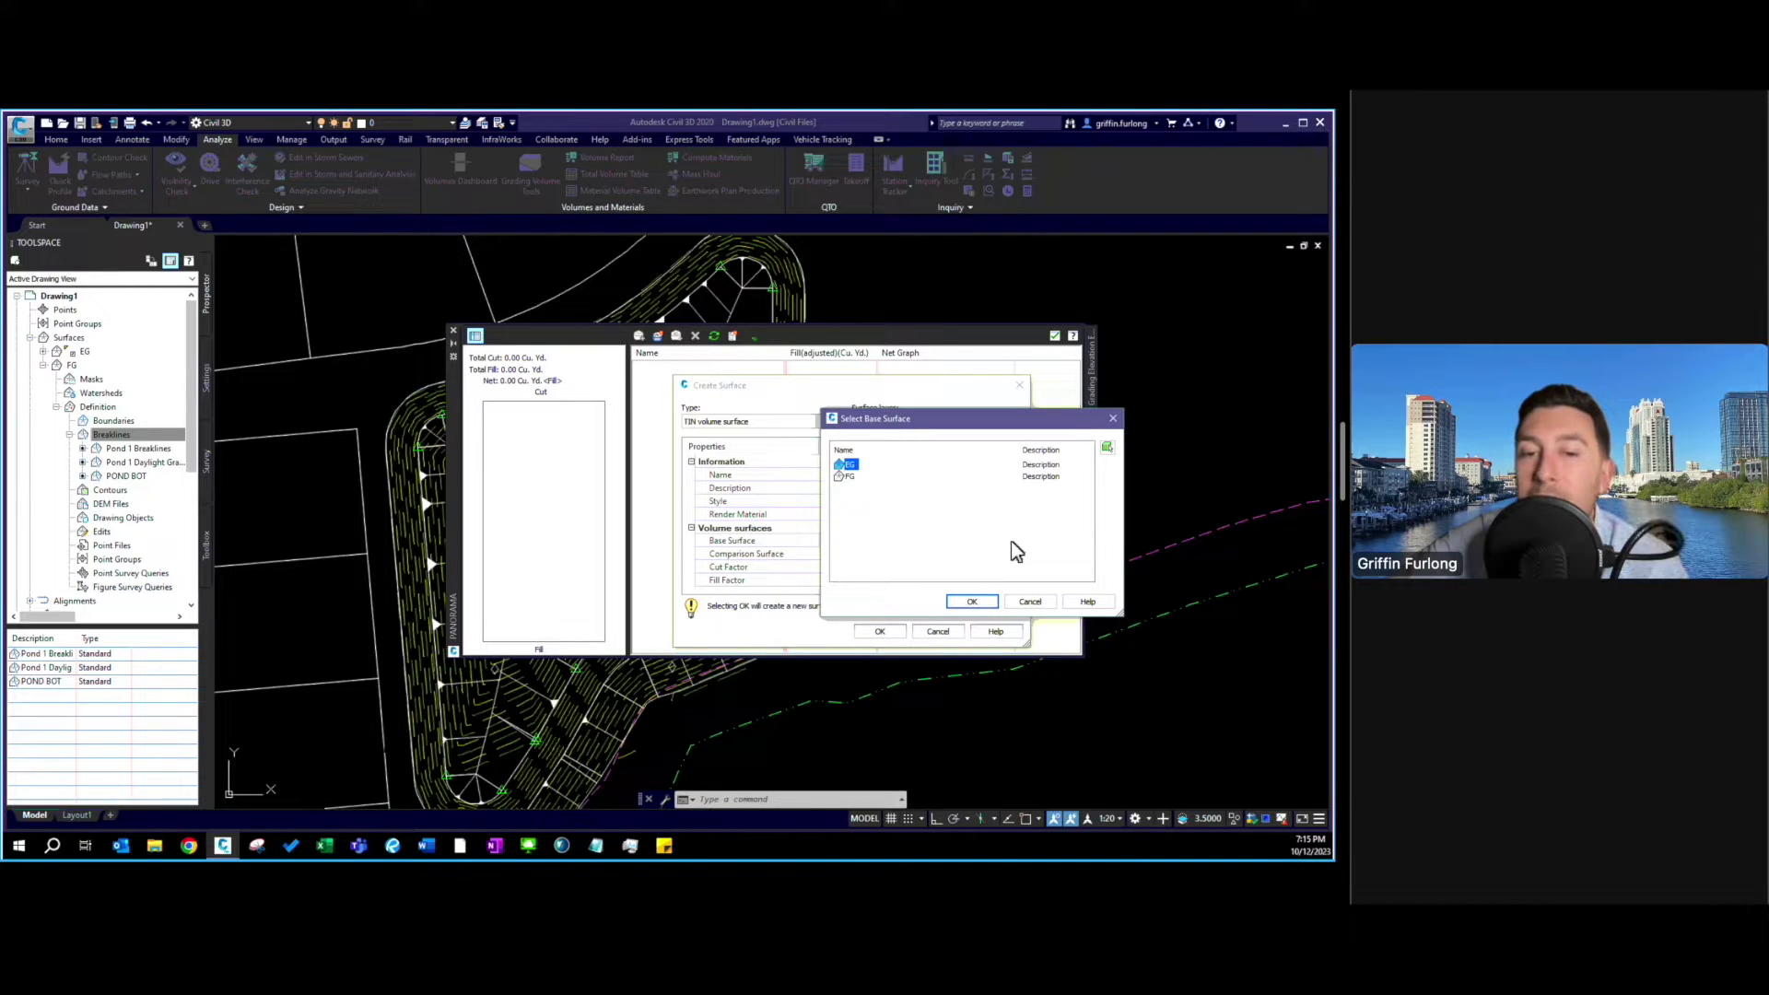
left_click(975, 600)
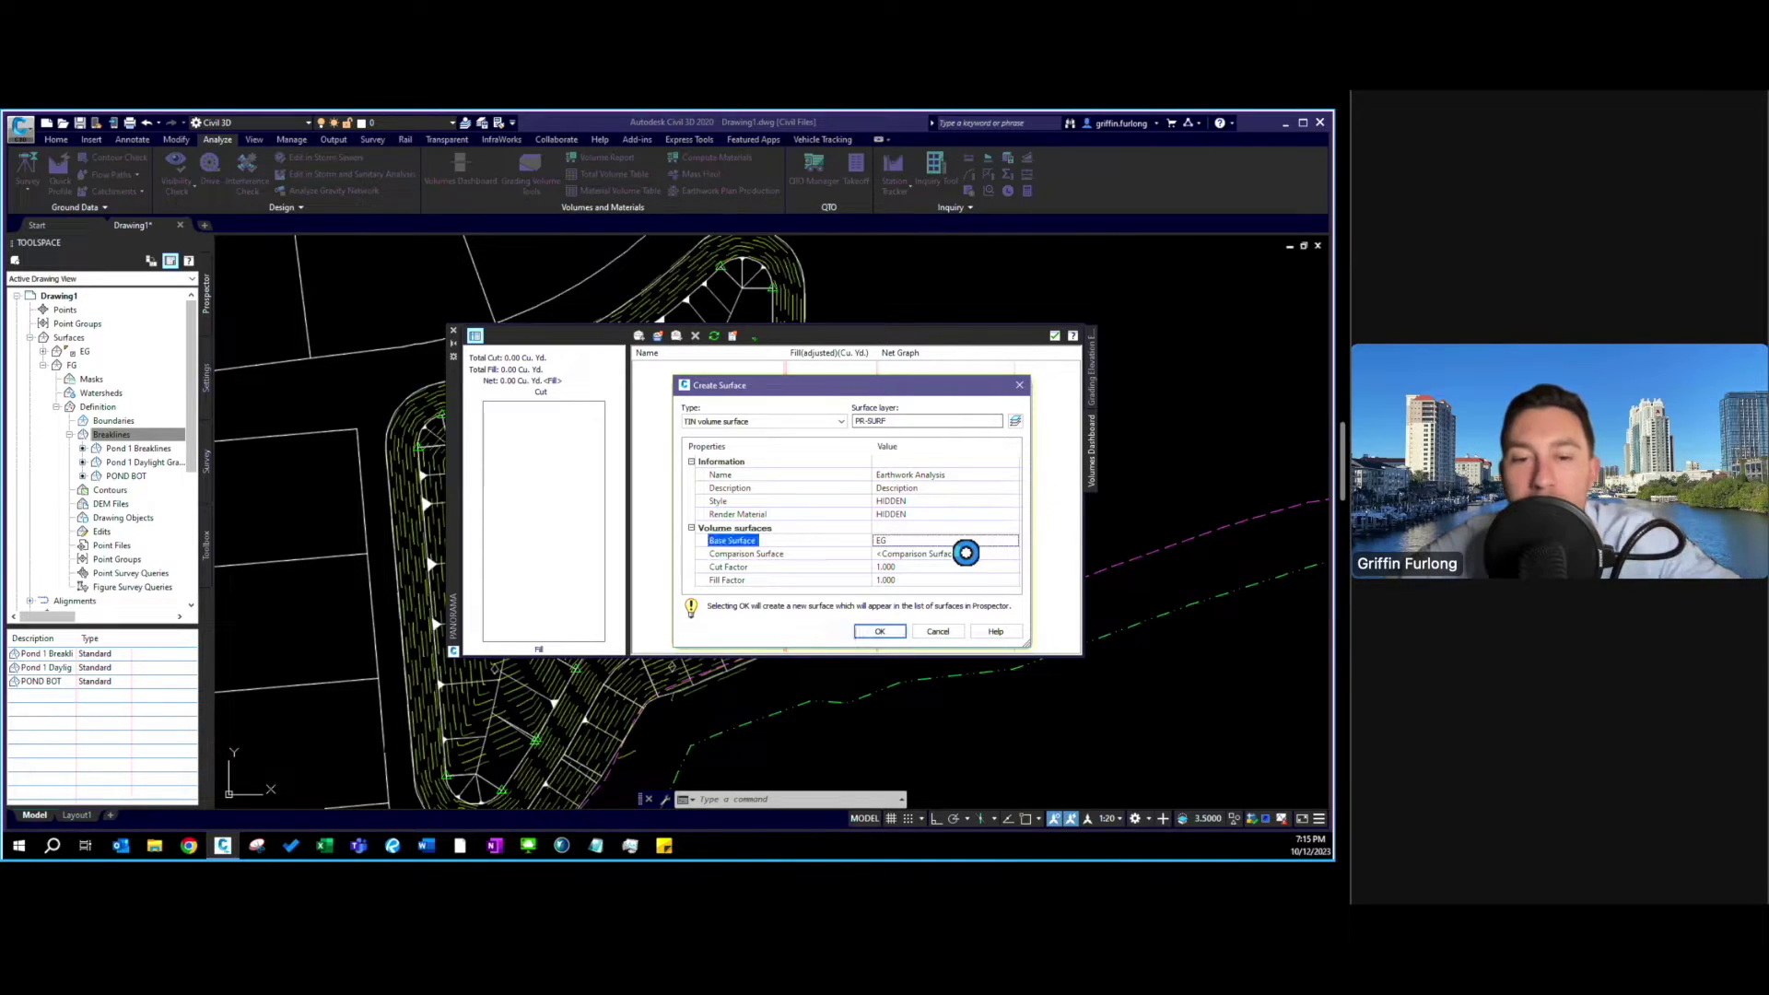
left_click(965, 553)
left_click(1013, 553)
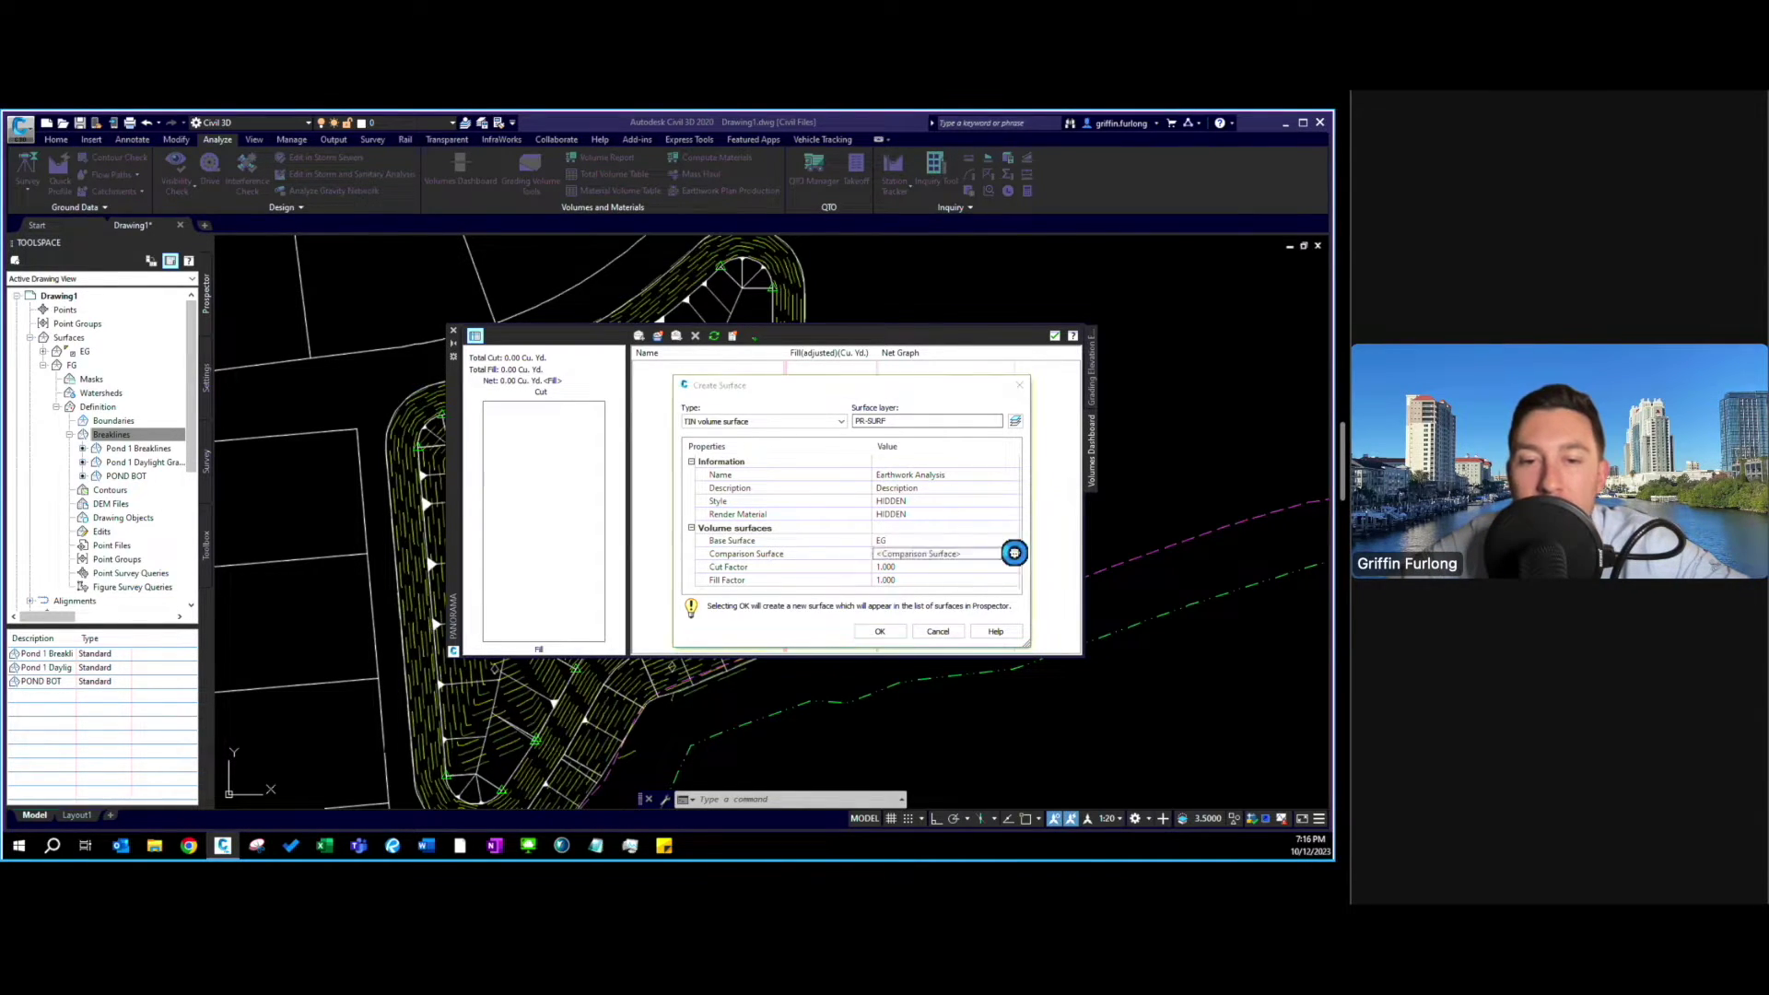
left_click(848, 476)
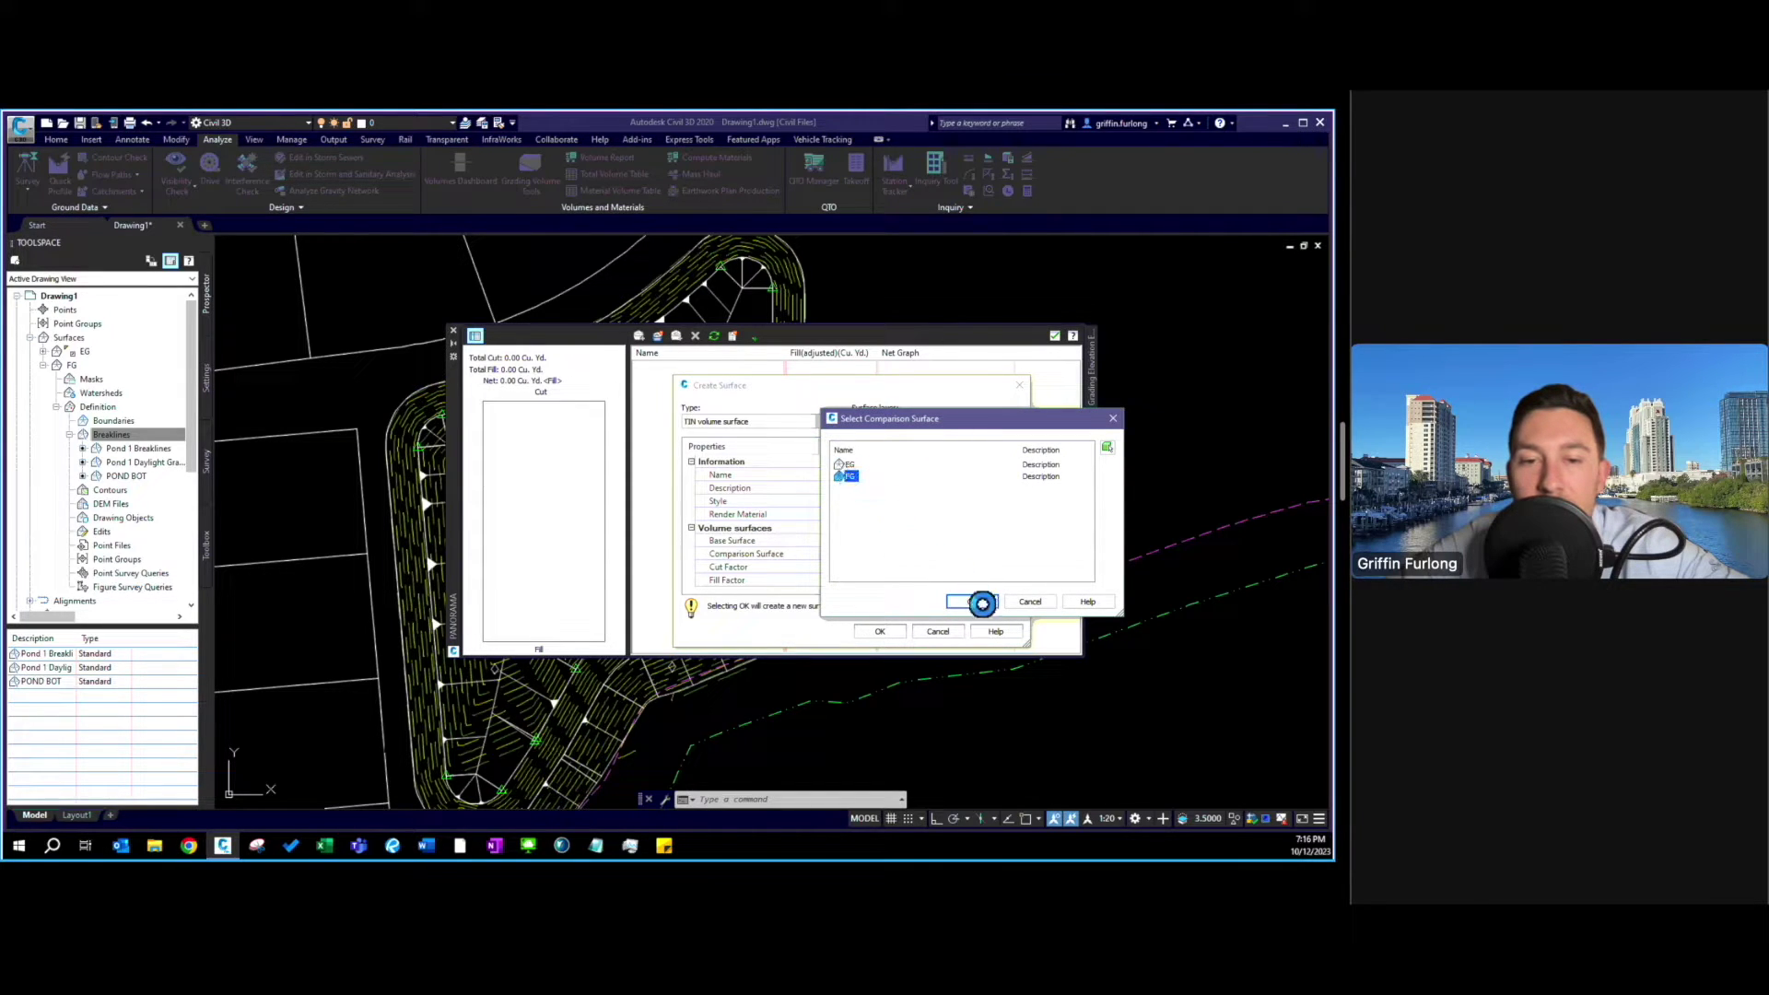
left_click(979, 602)
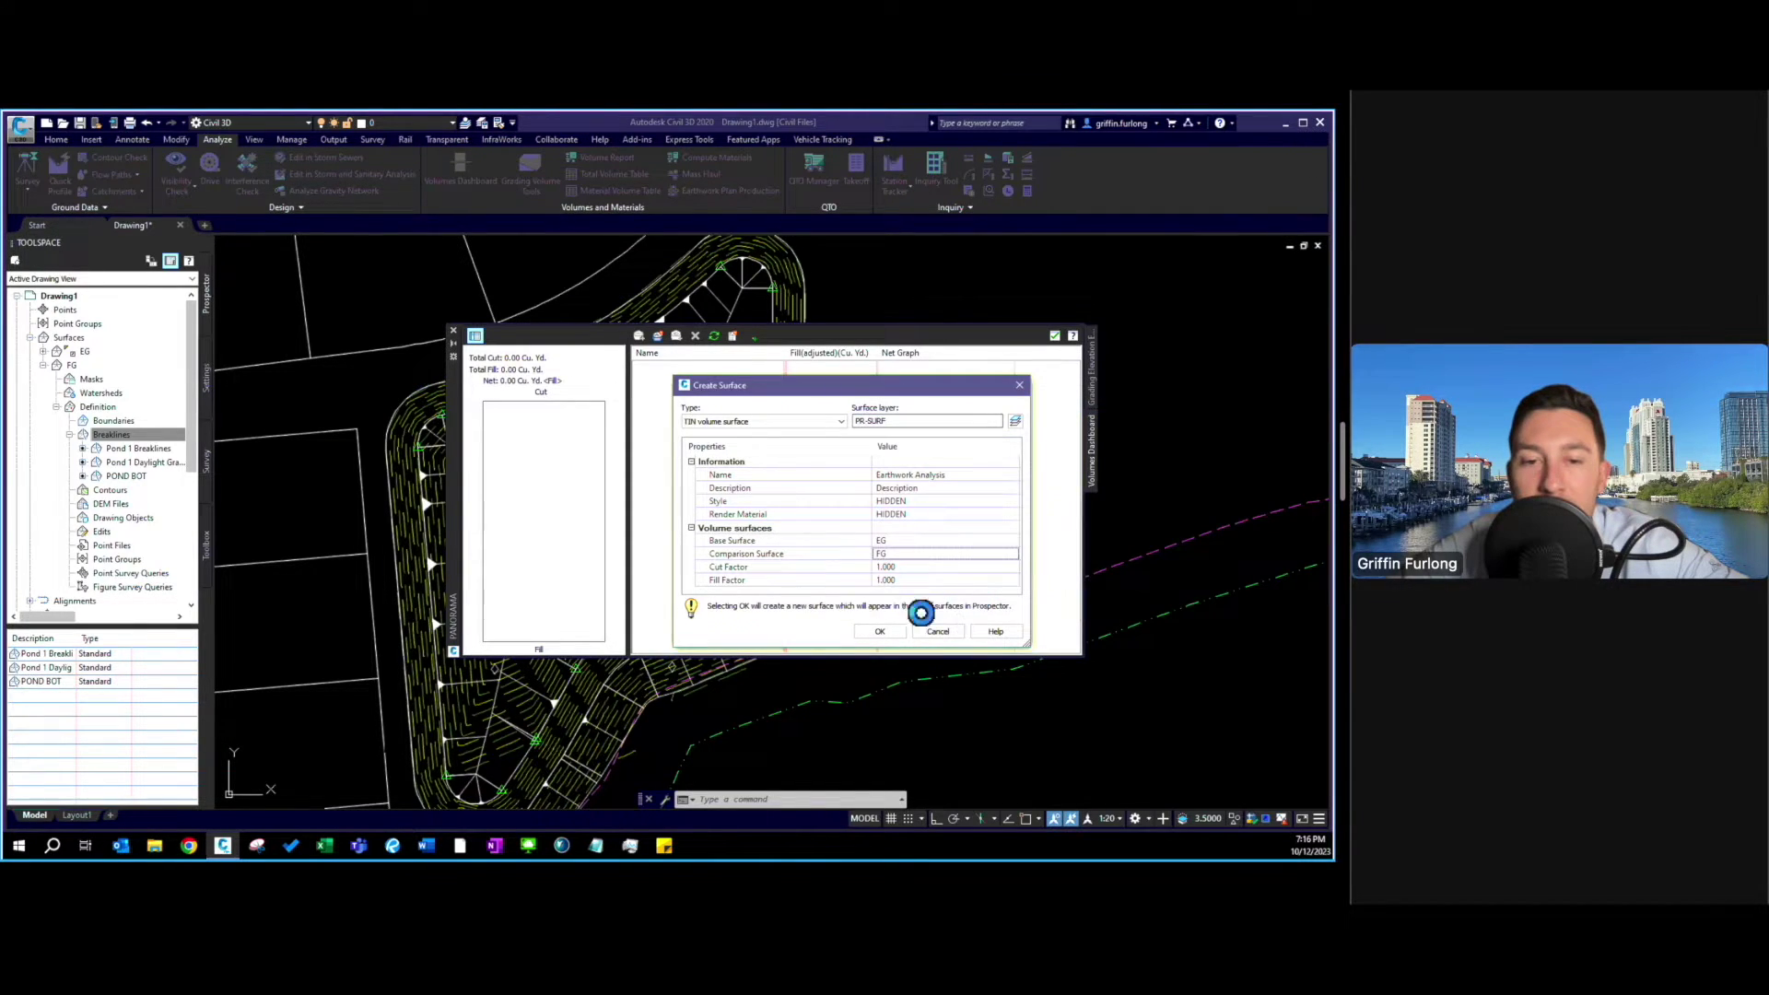
left_click(761, 558)
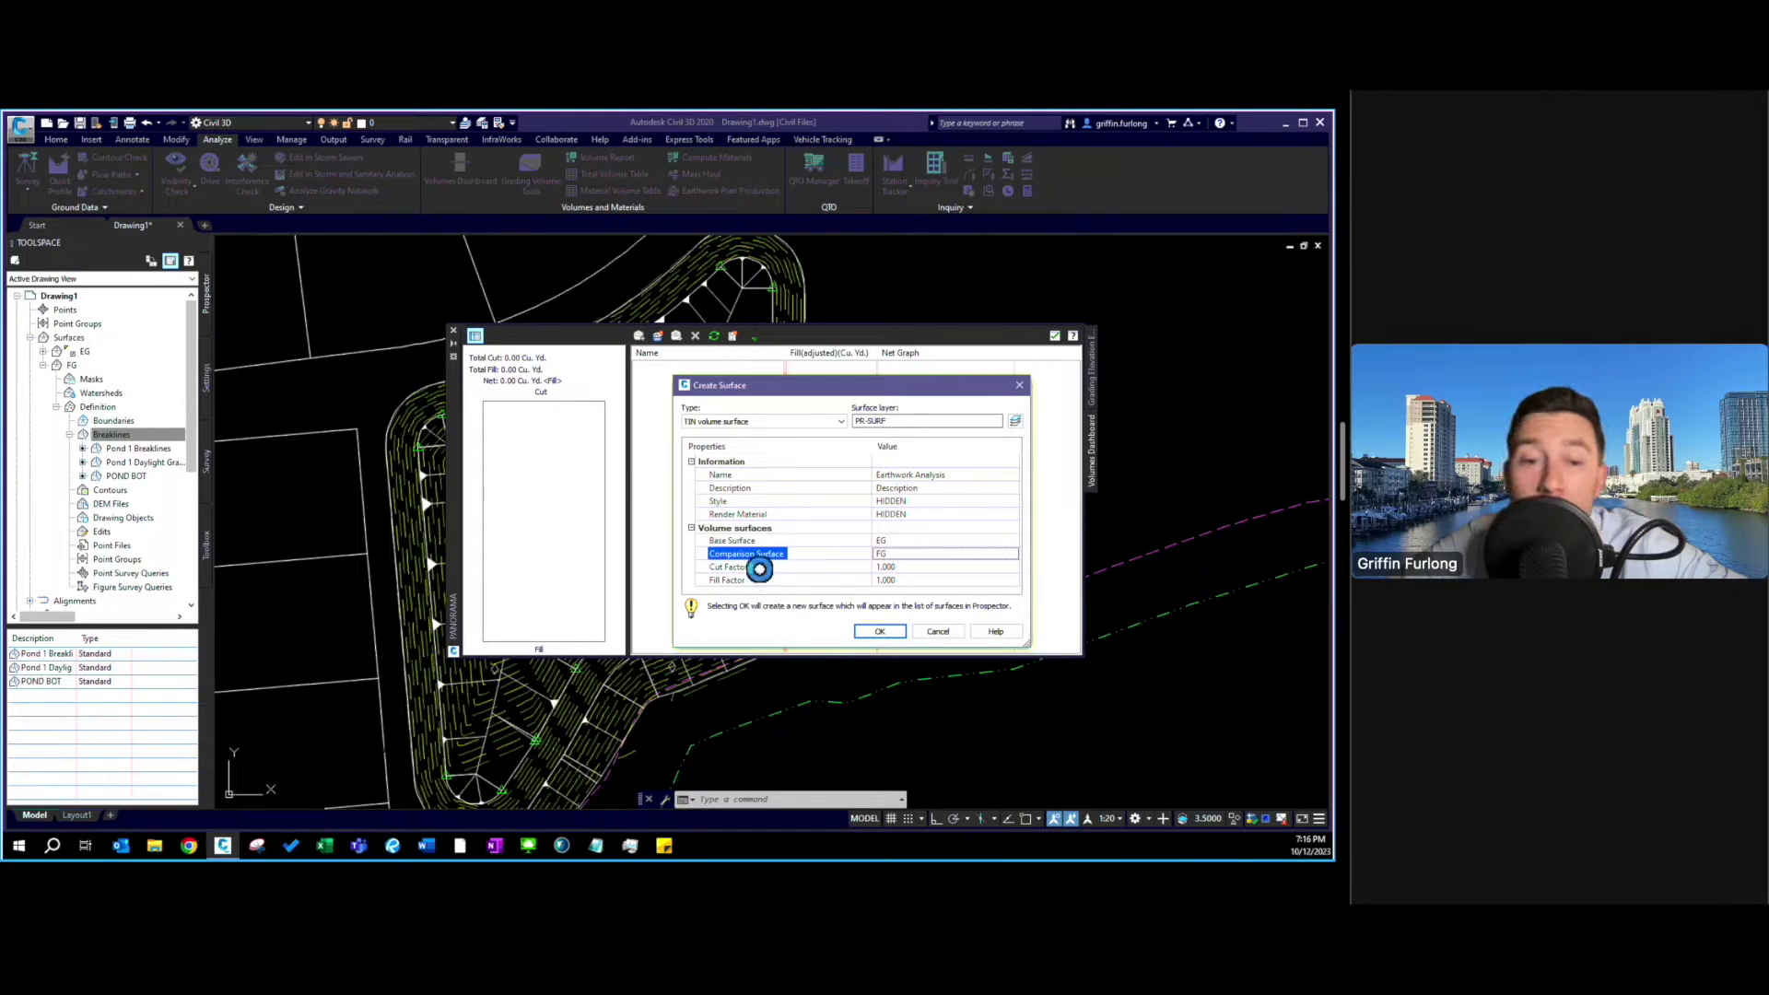
left_click(880, 631)
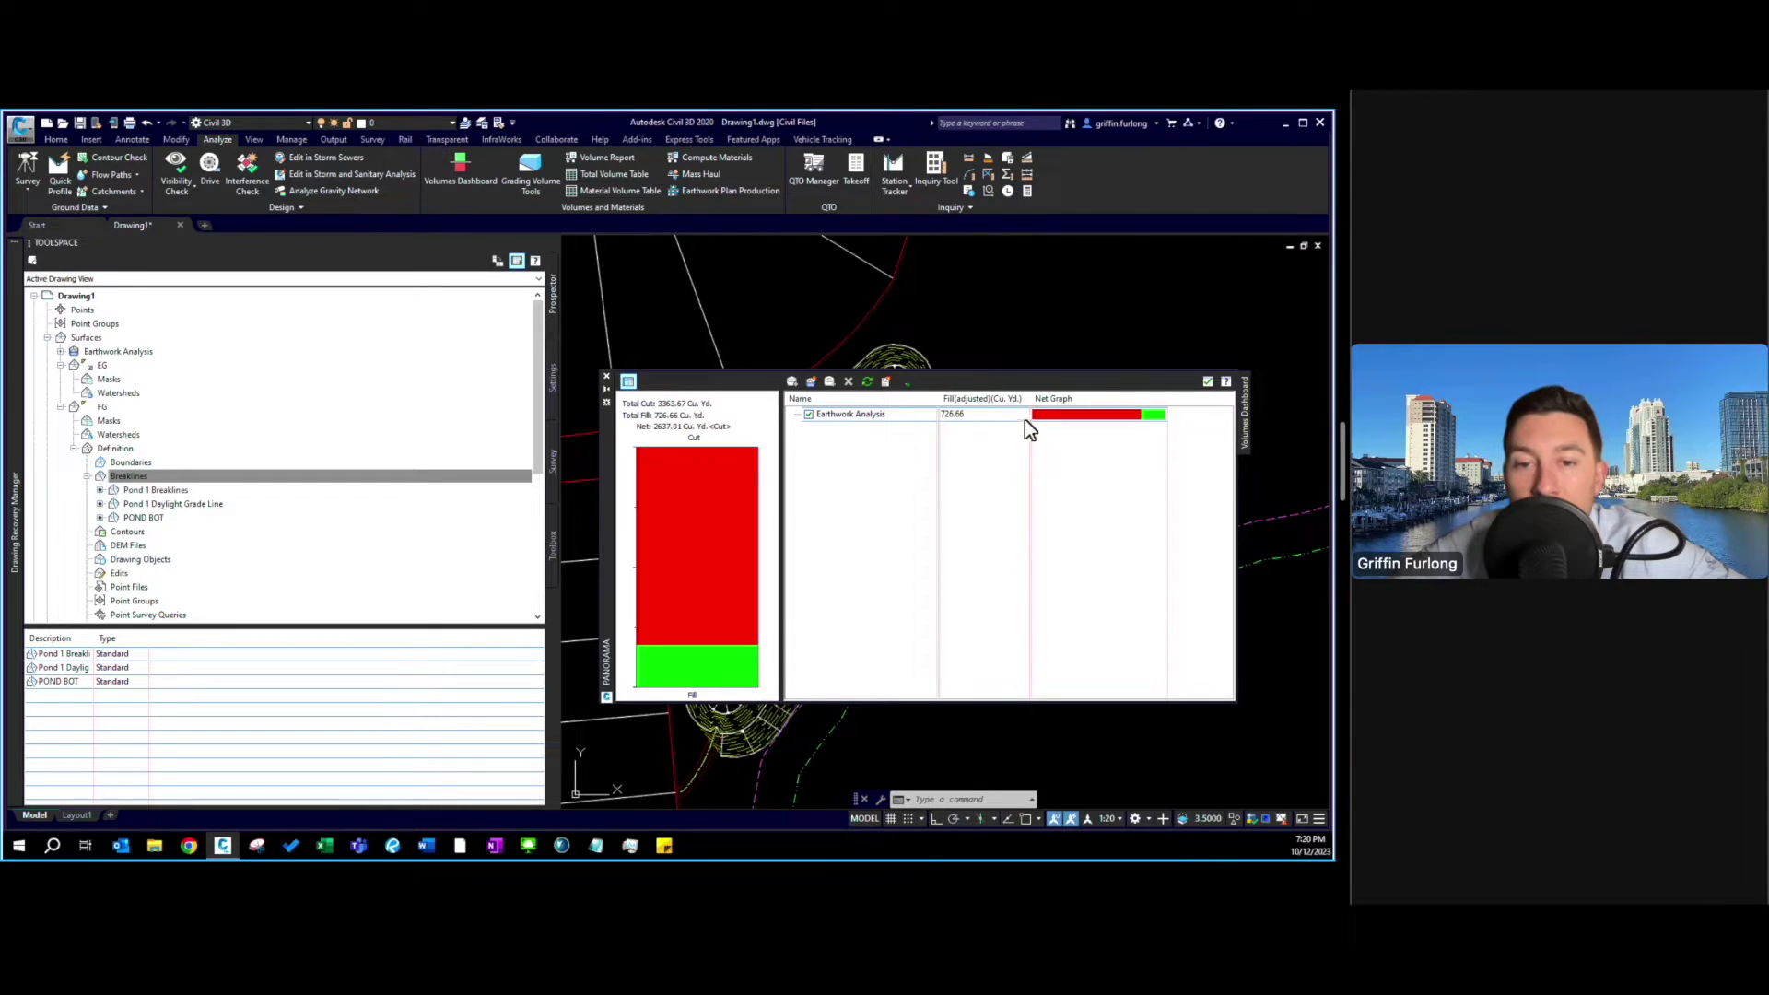
Show Cut(adjusted) and Net(adjusted) columns in the volume table, then close the dashboard.
right_click(967, 402)
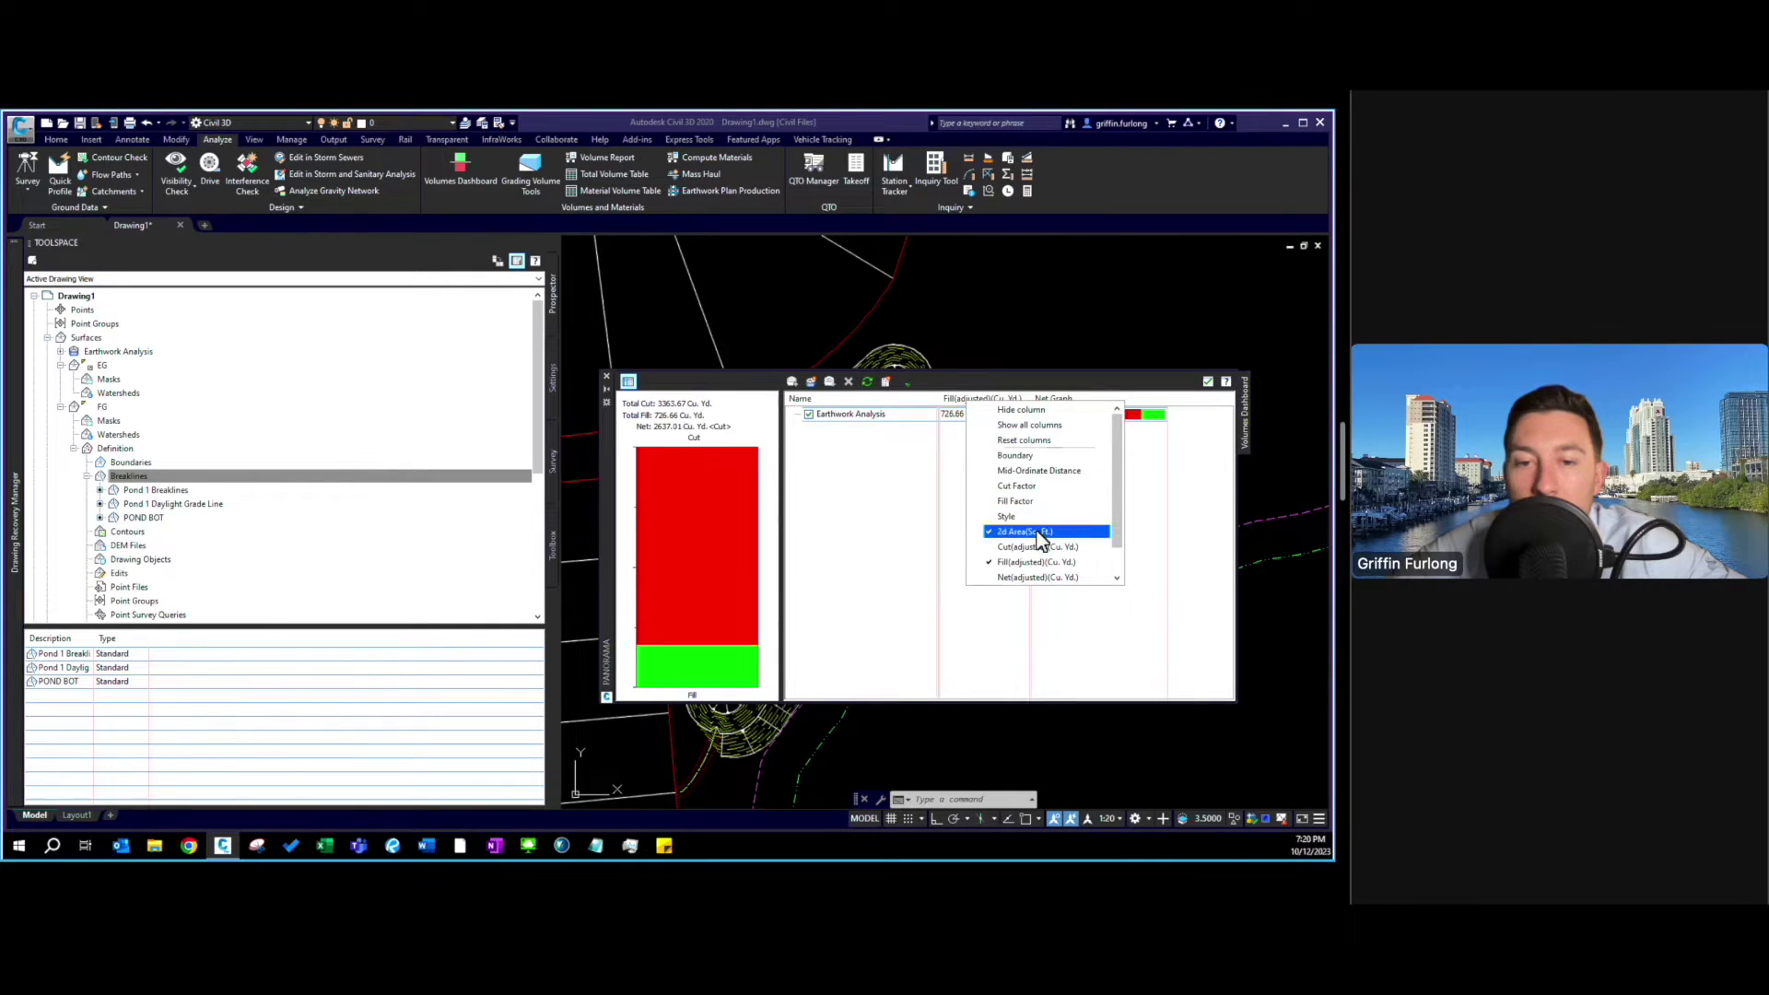
scroll(1040, 537, "down", 2)
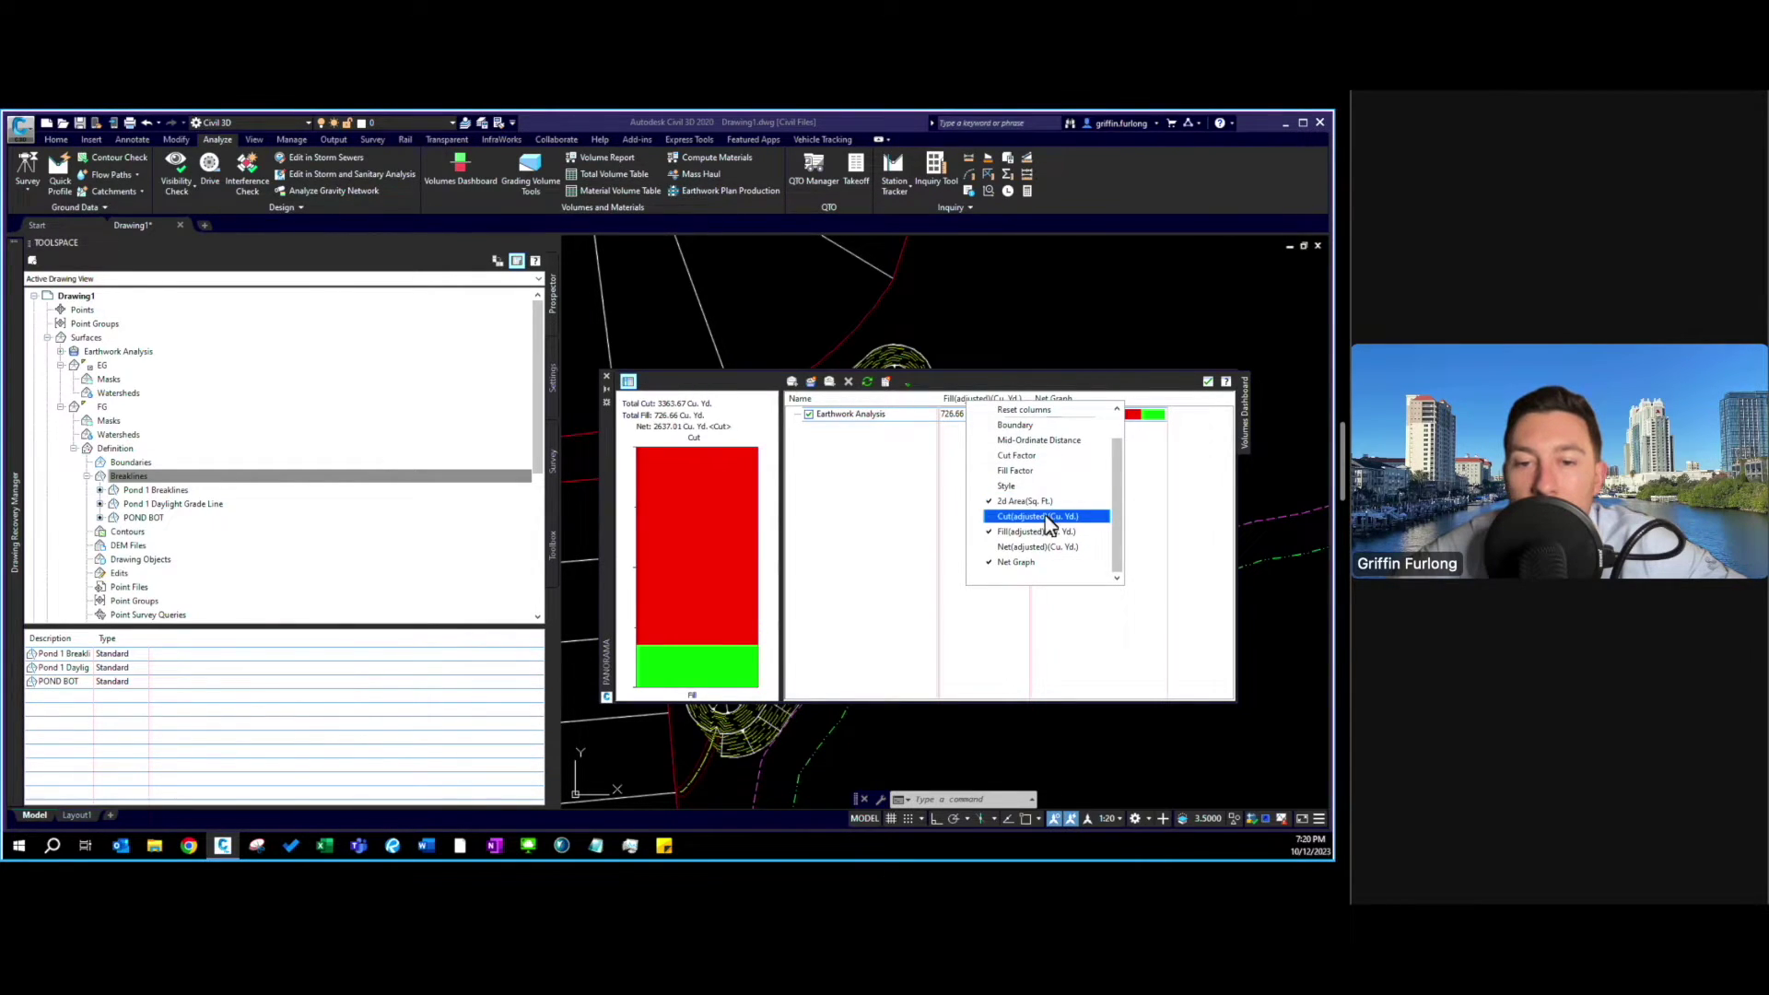
left_click(1045, 516)
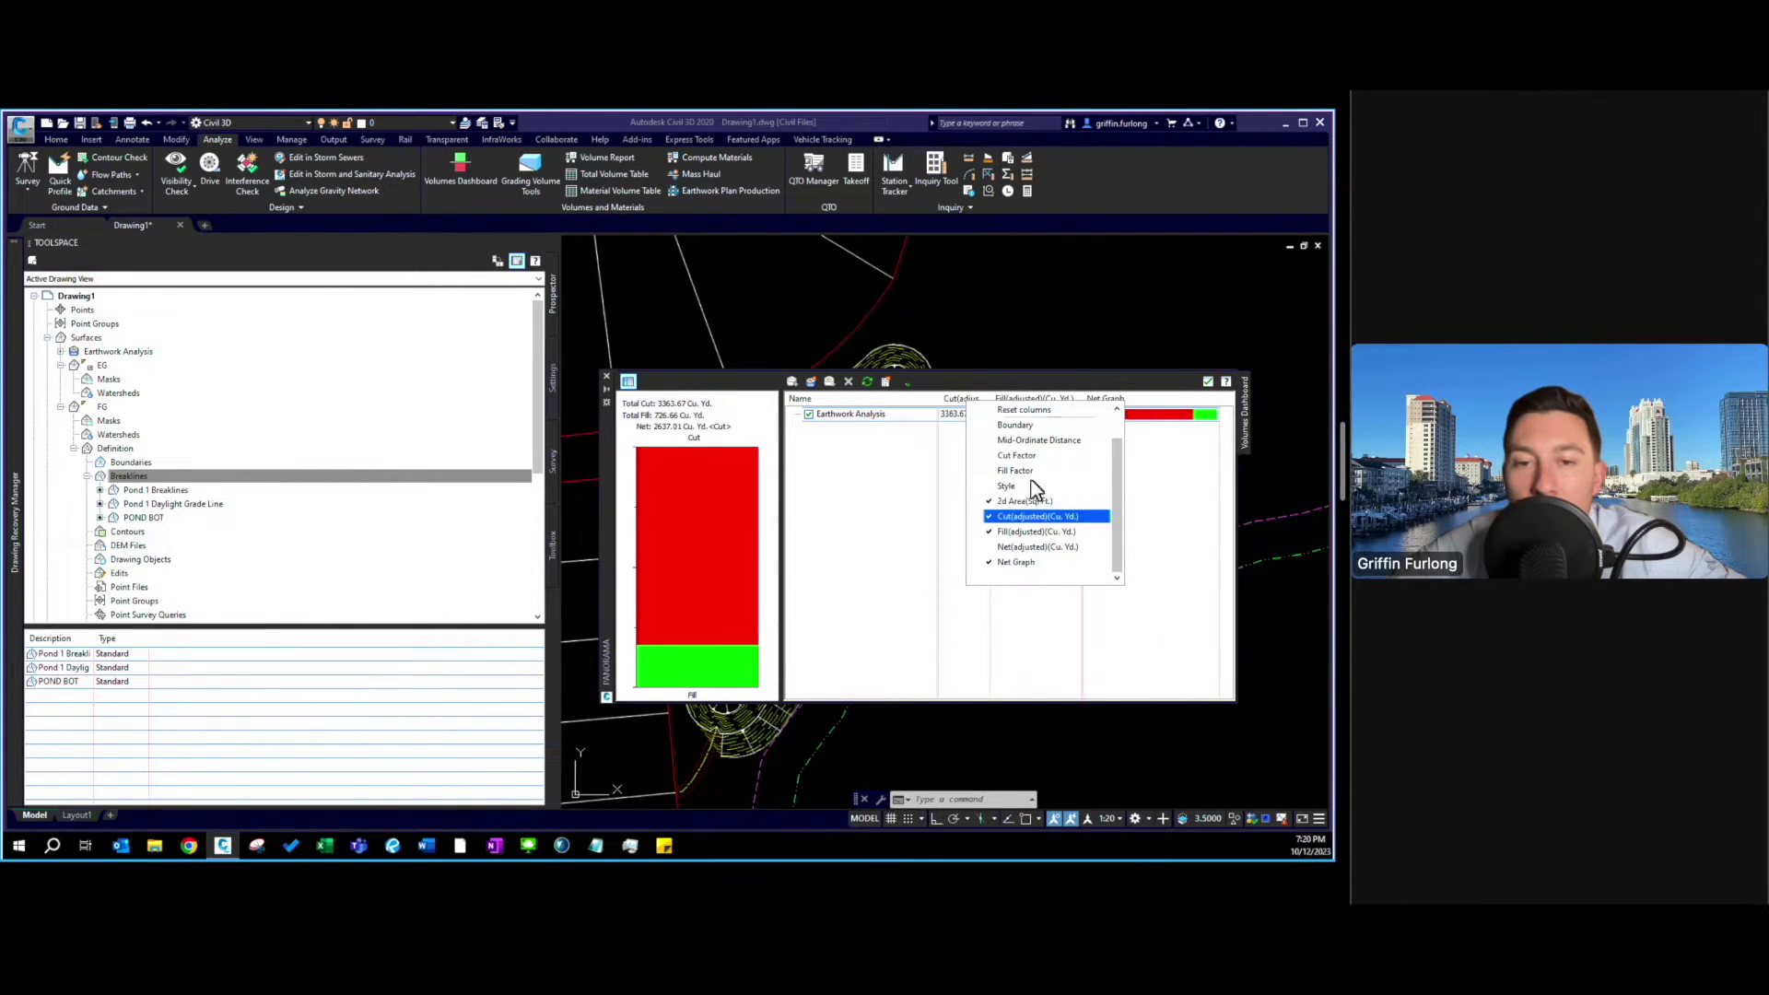
left_click(1034, 547)
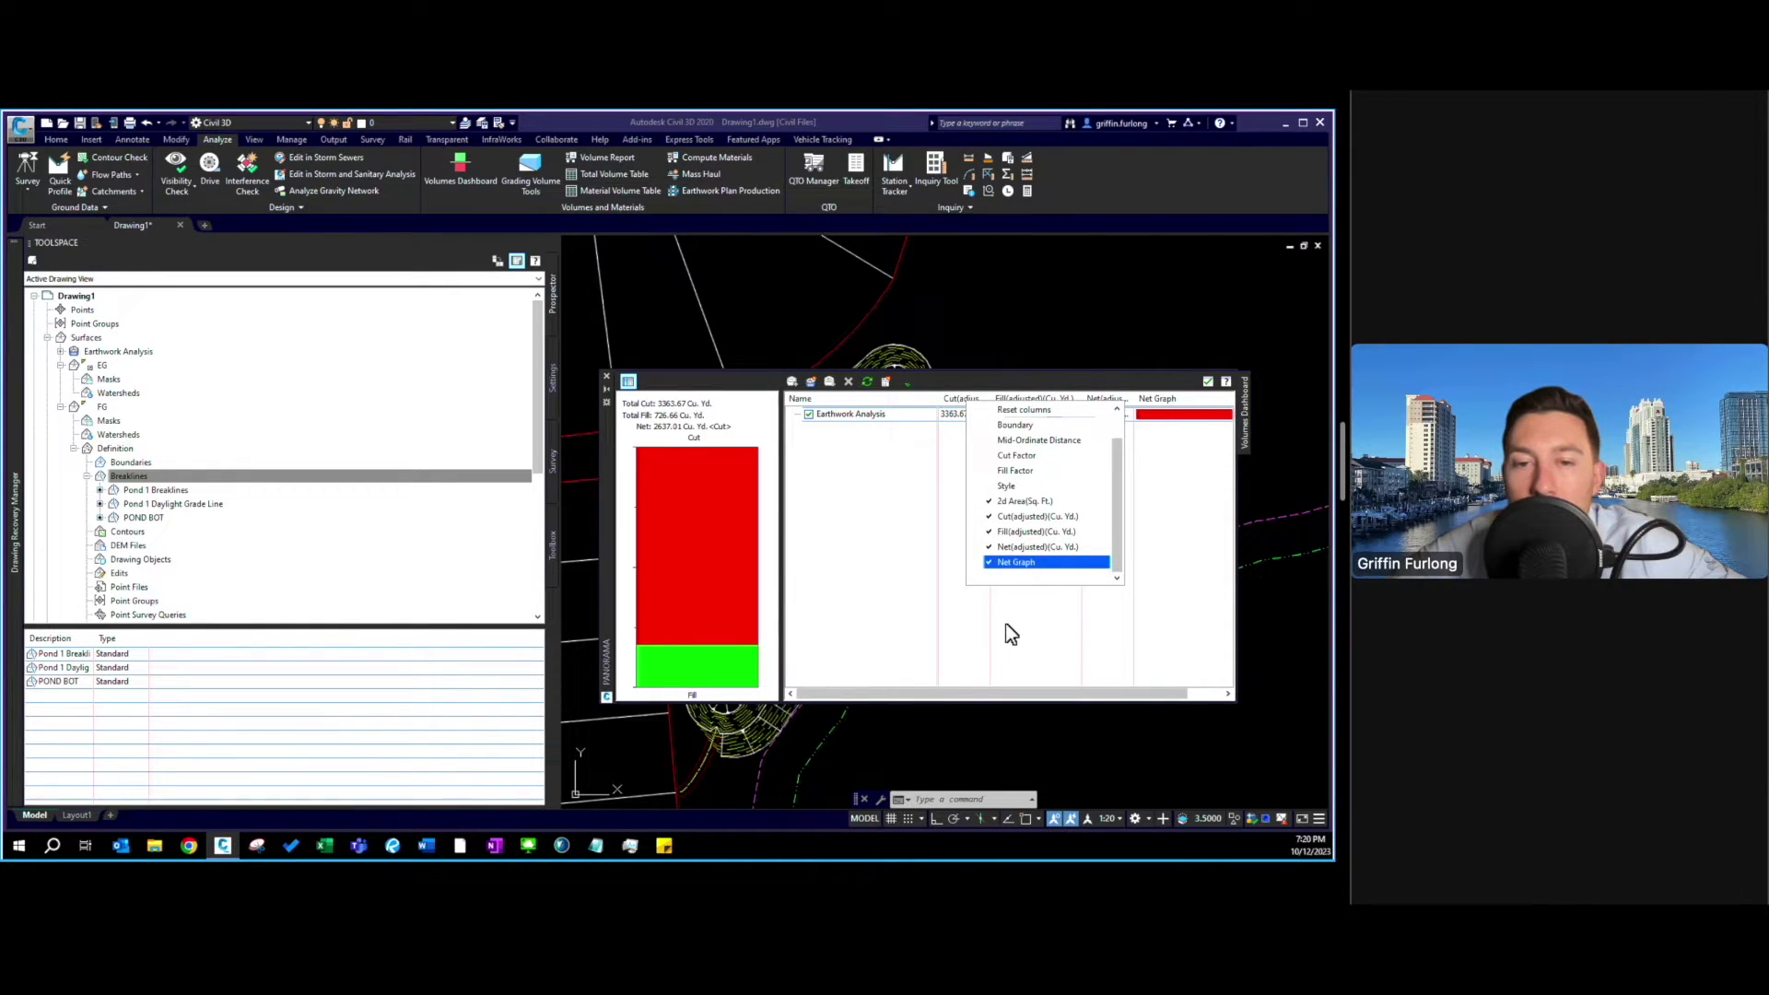
left_click(1088, 634)
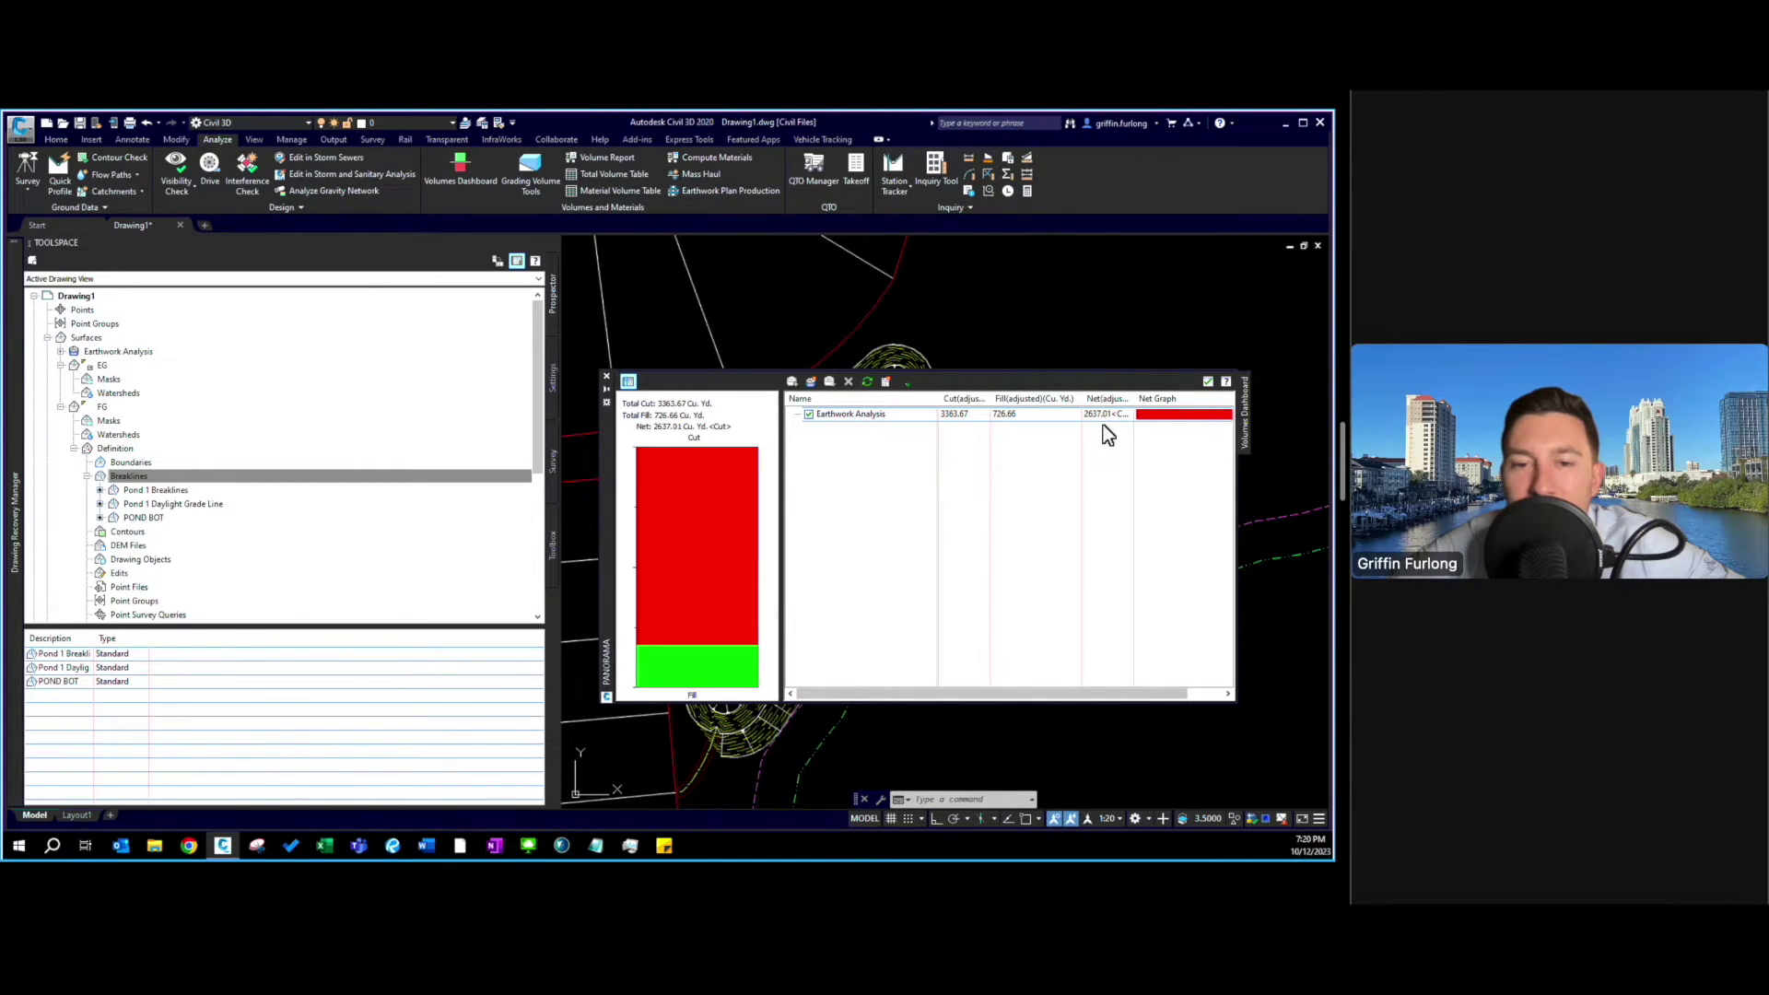
left_click(605, 375)
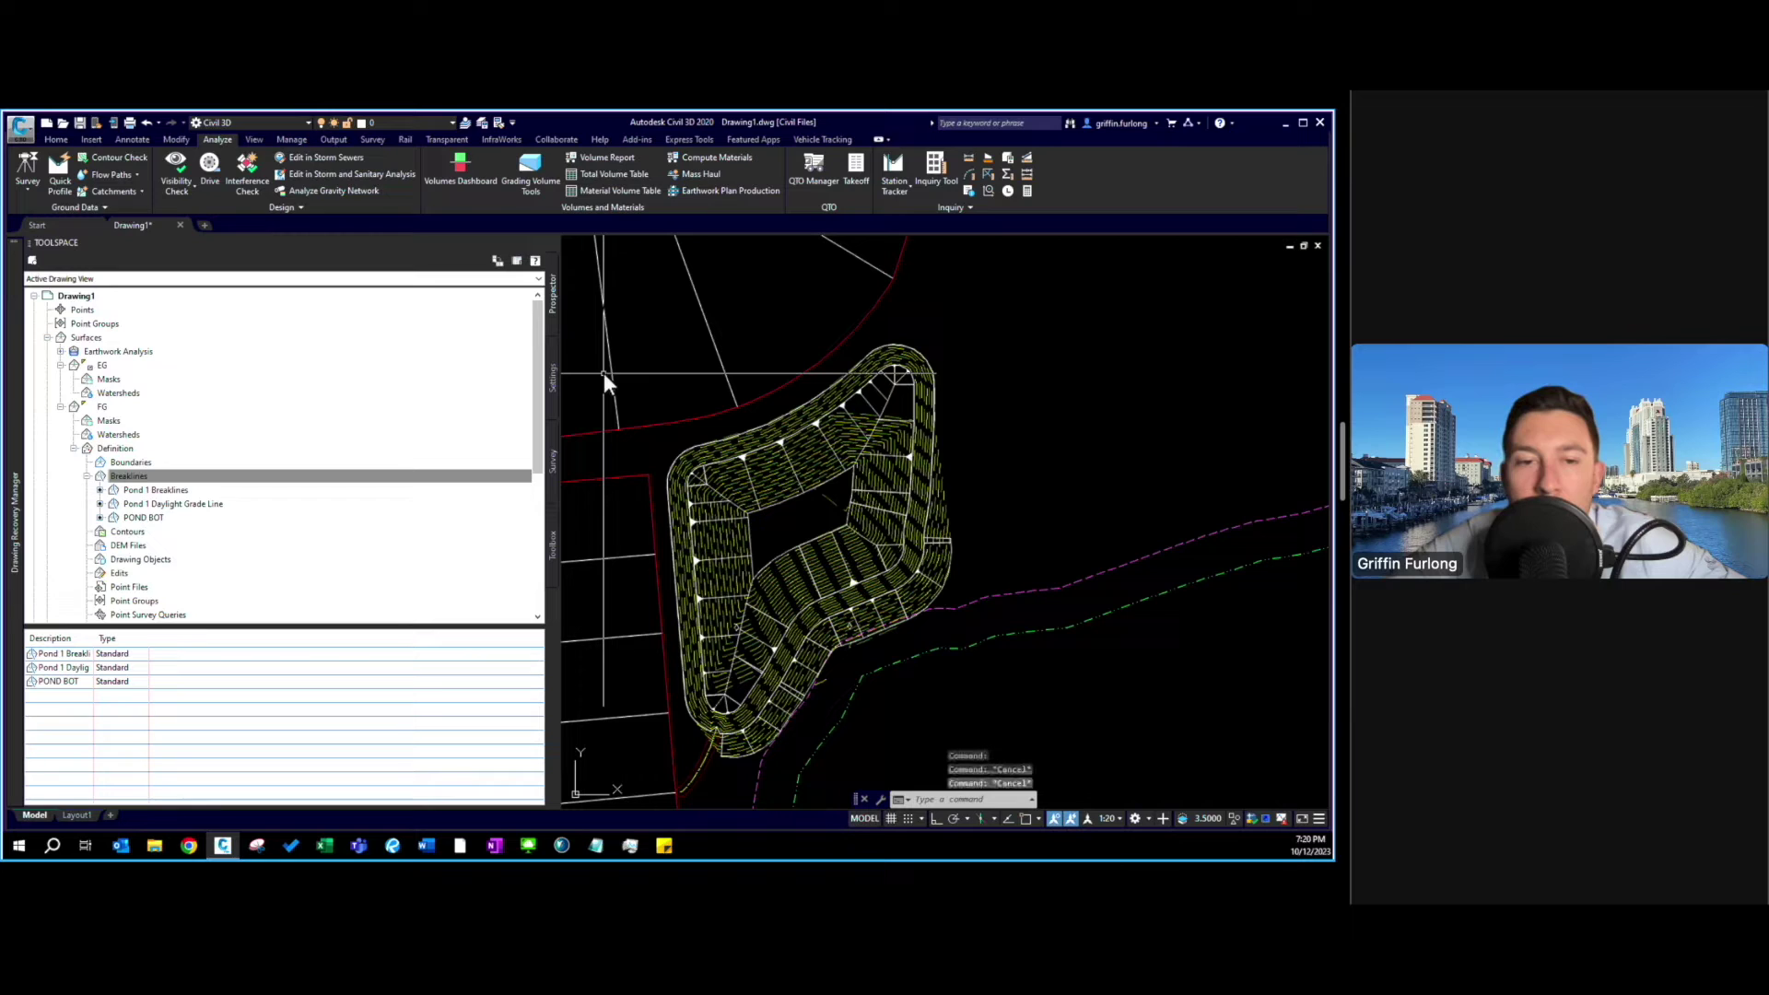
Change the FG surface's style to HIDDEN in its Surface Properties.
right_click(101, 408)
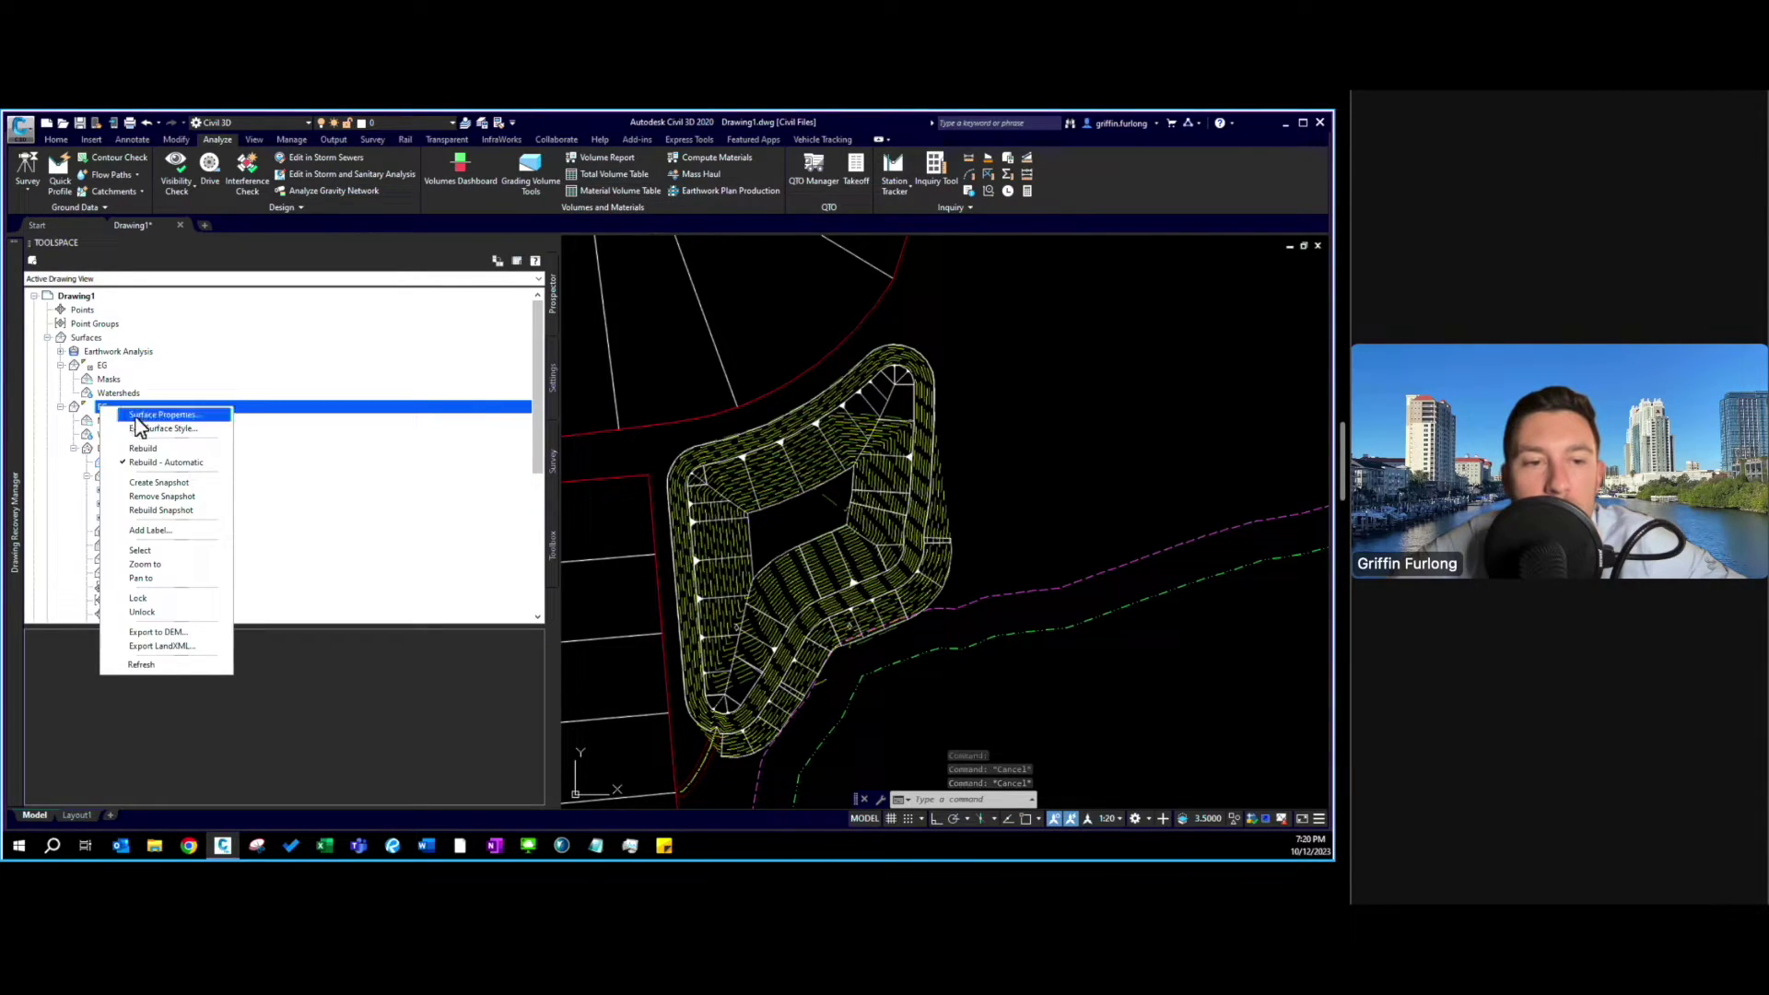
left_click(147, 414)
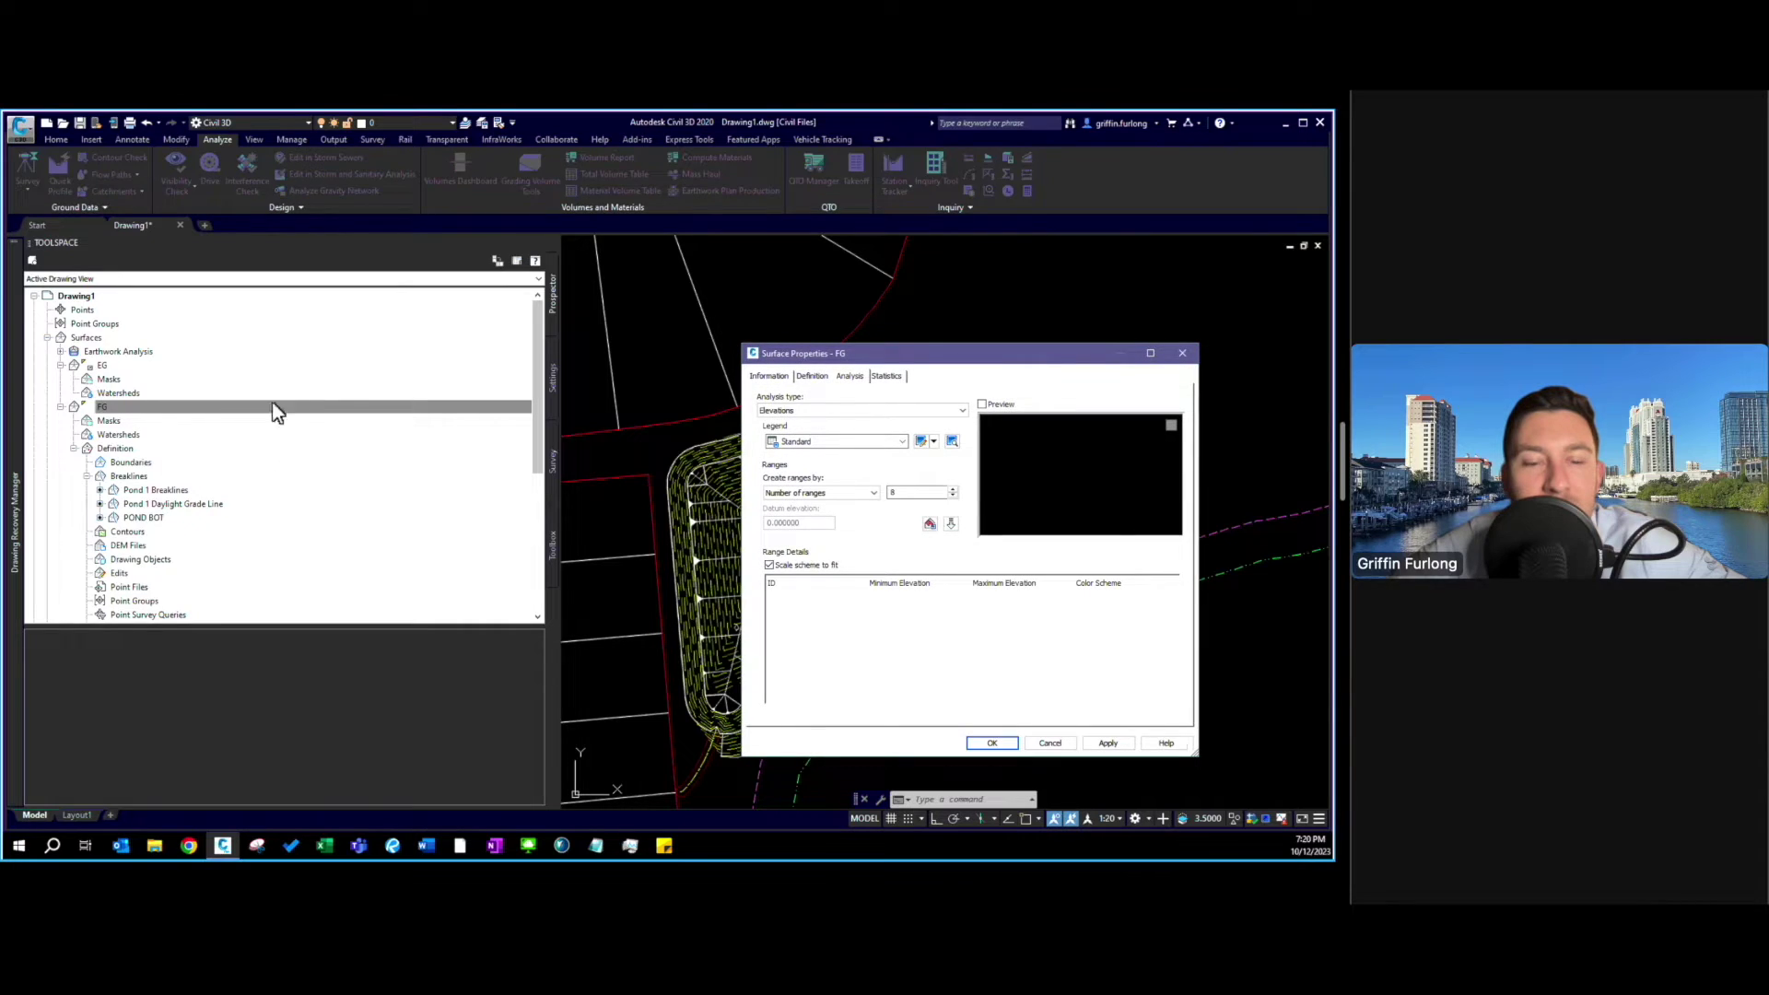
left_click(778, 378)
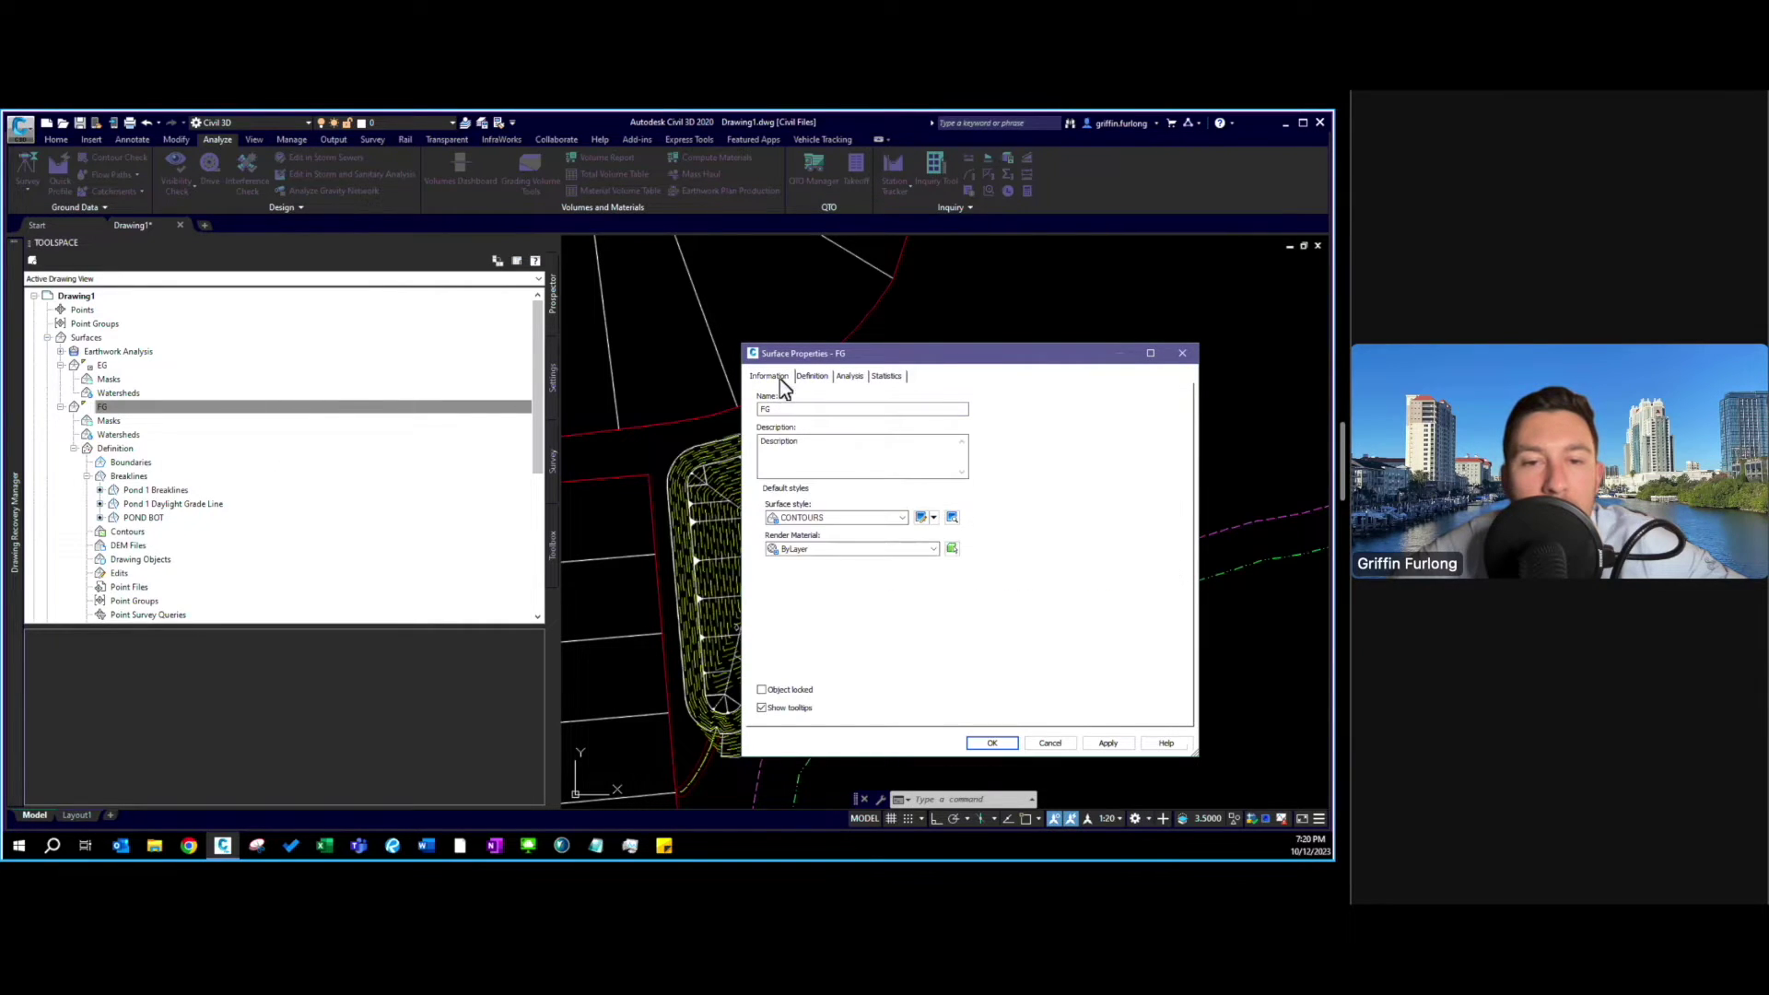
left_click(903, 516)
left_click(829, 575)
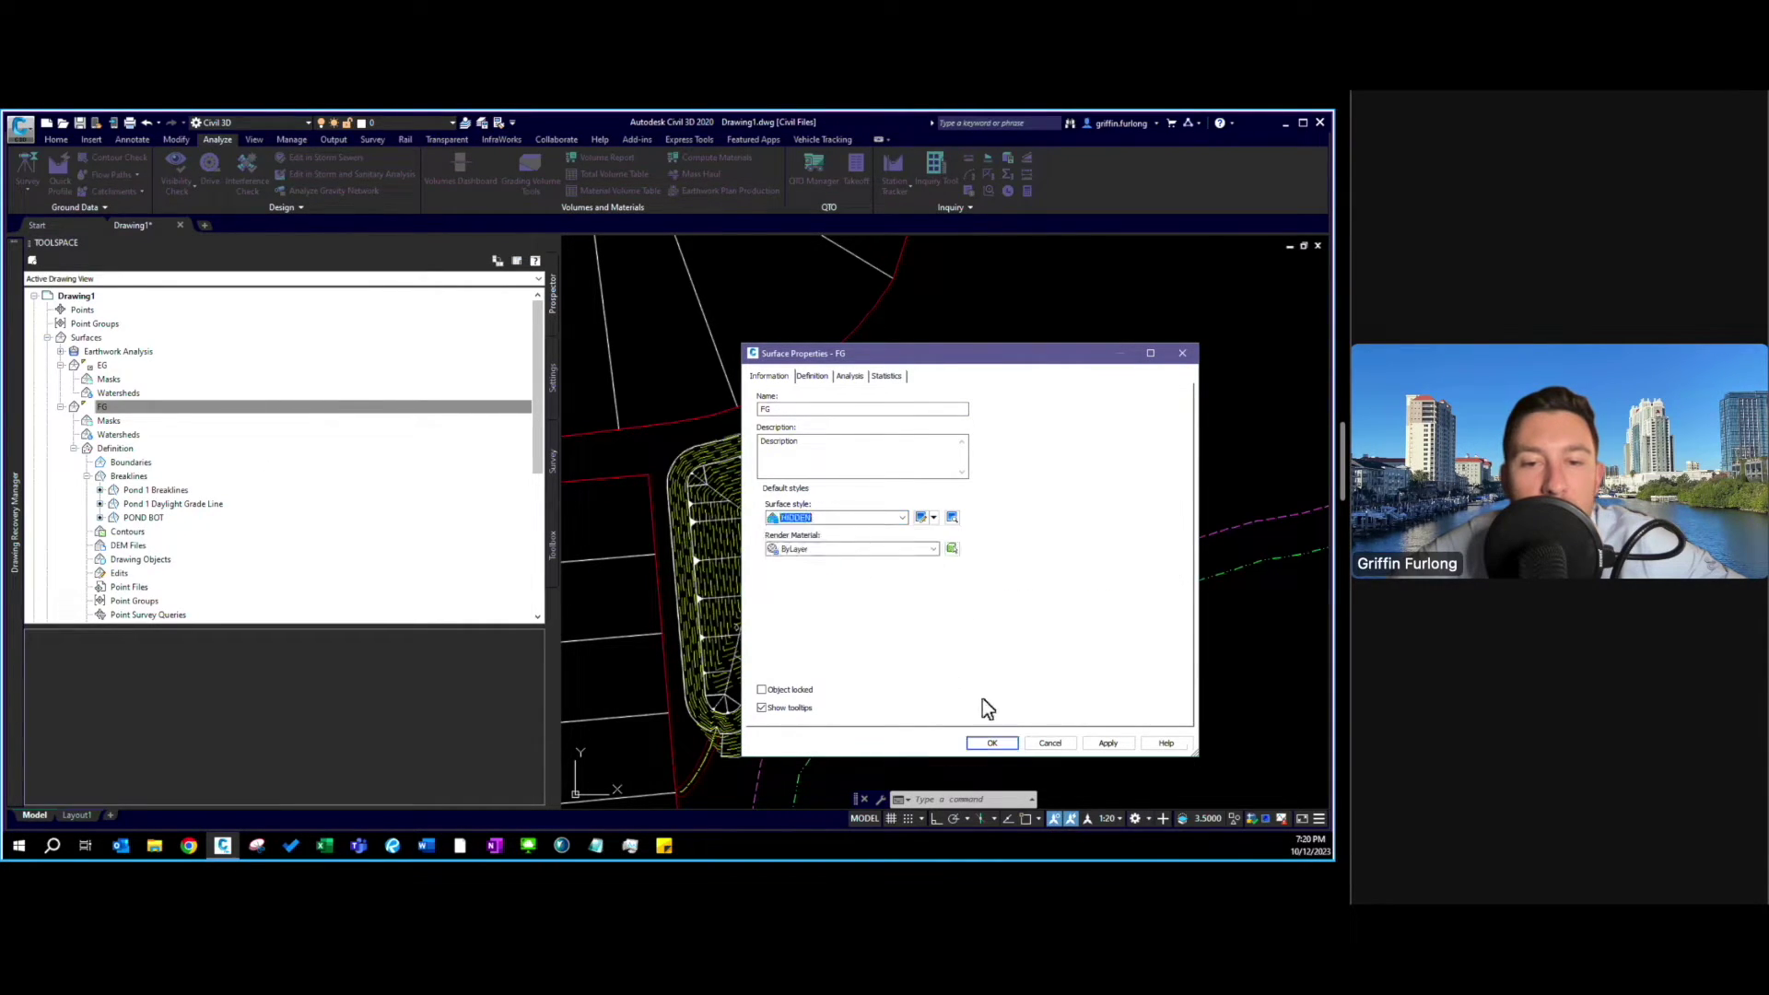
left_click(992, 741)
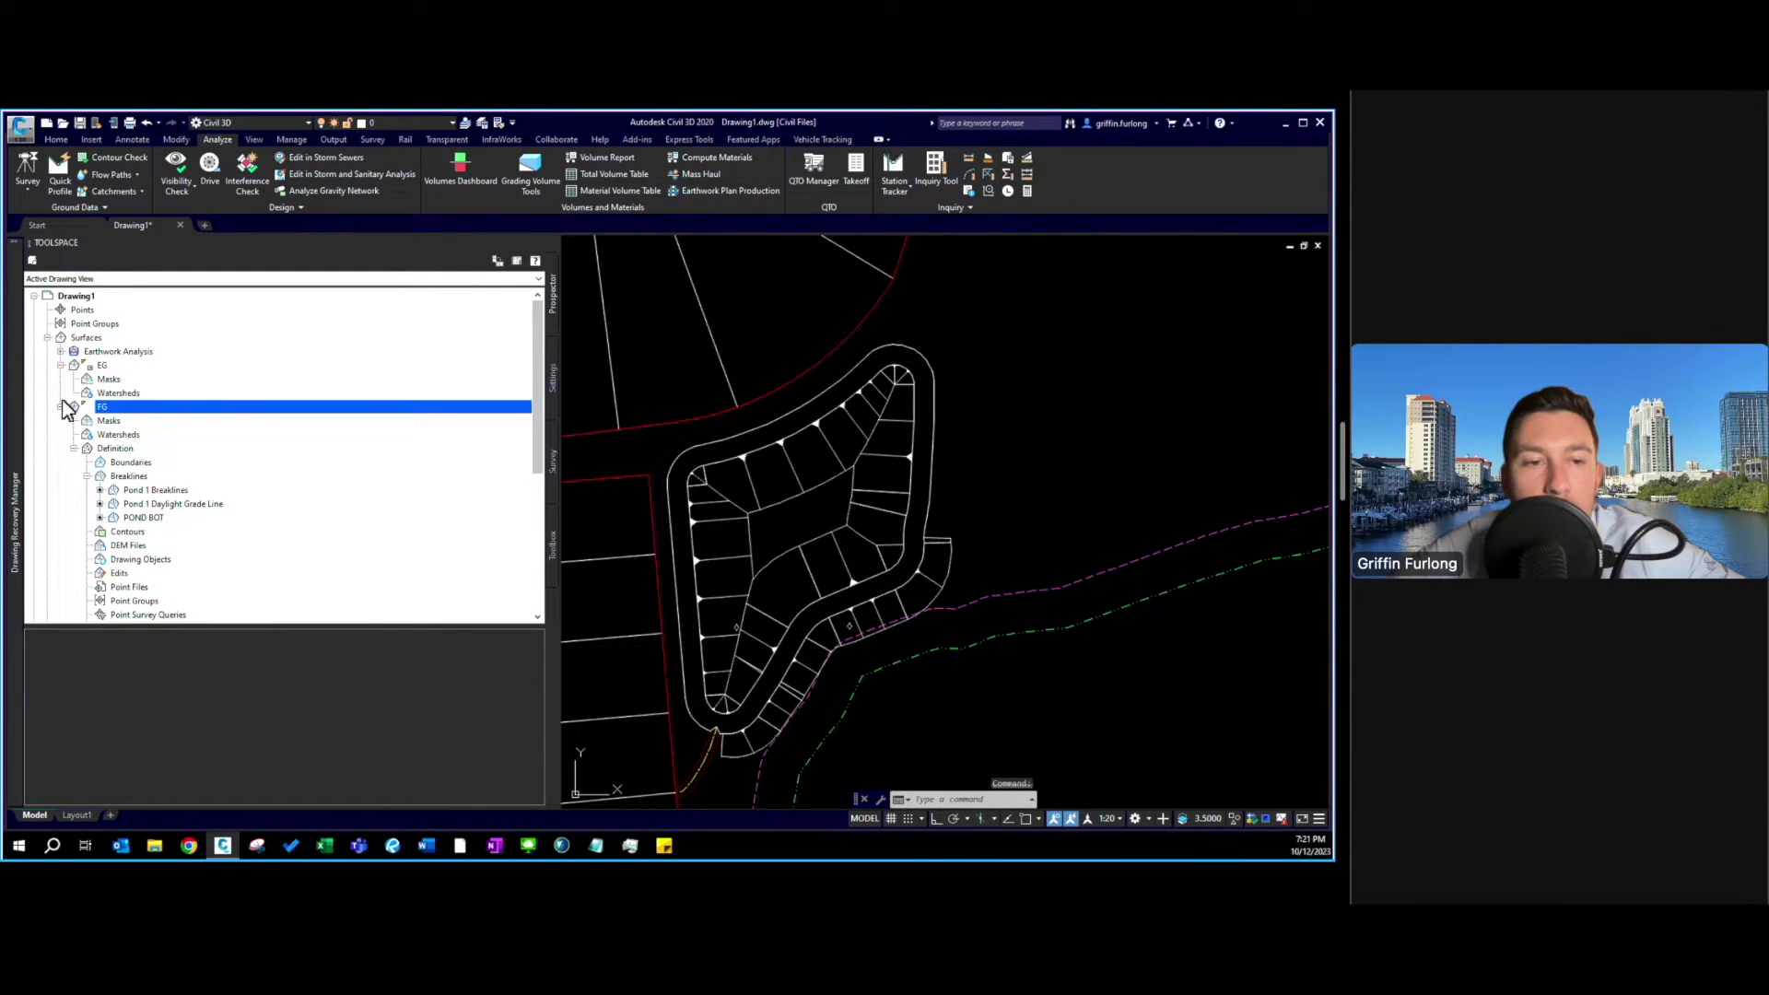
Switch the Earthwork Analysis surface's style to ELEVATIONS in its Surface Properties.
left_click(138, 353)
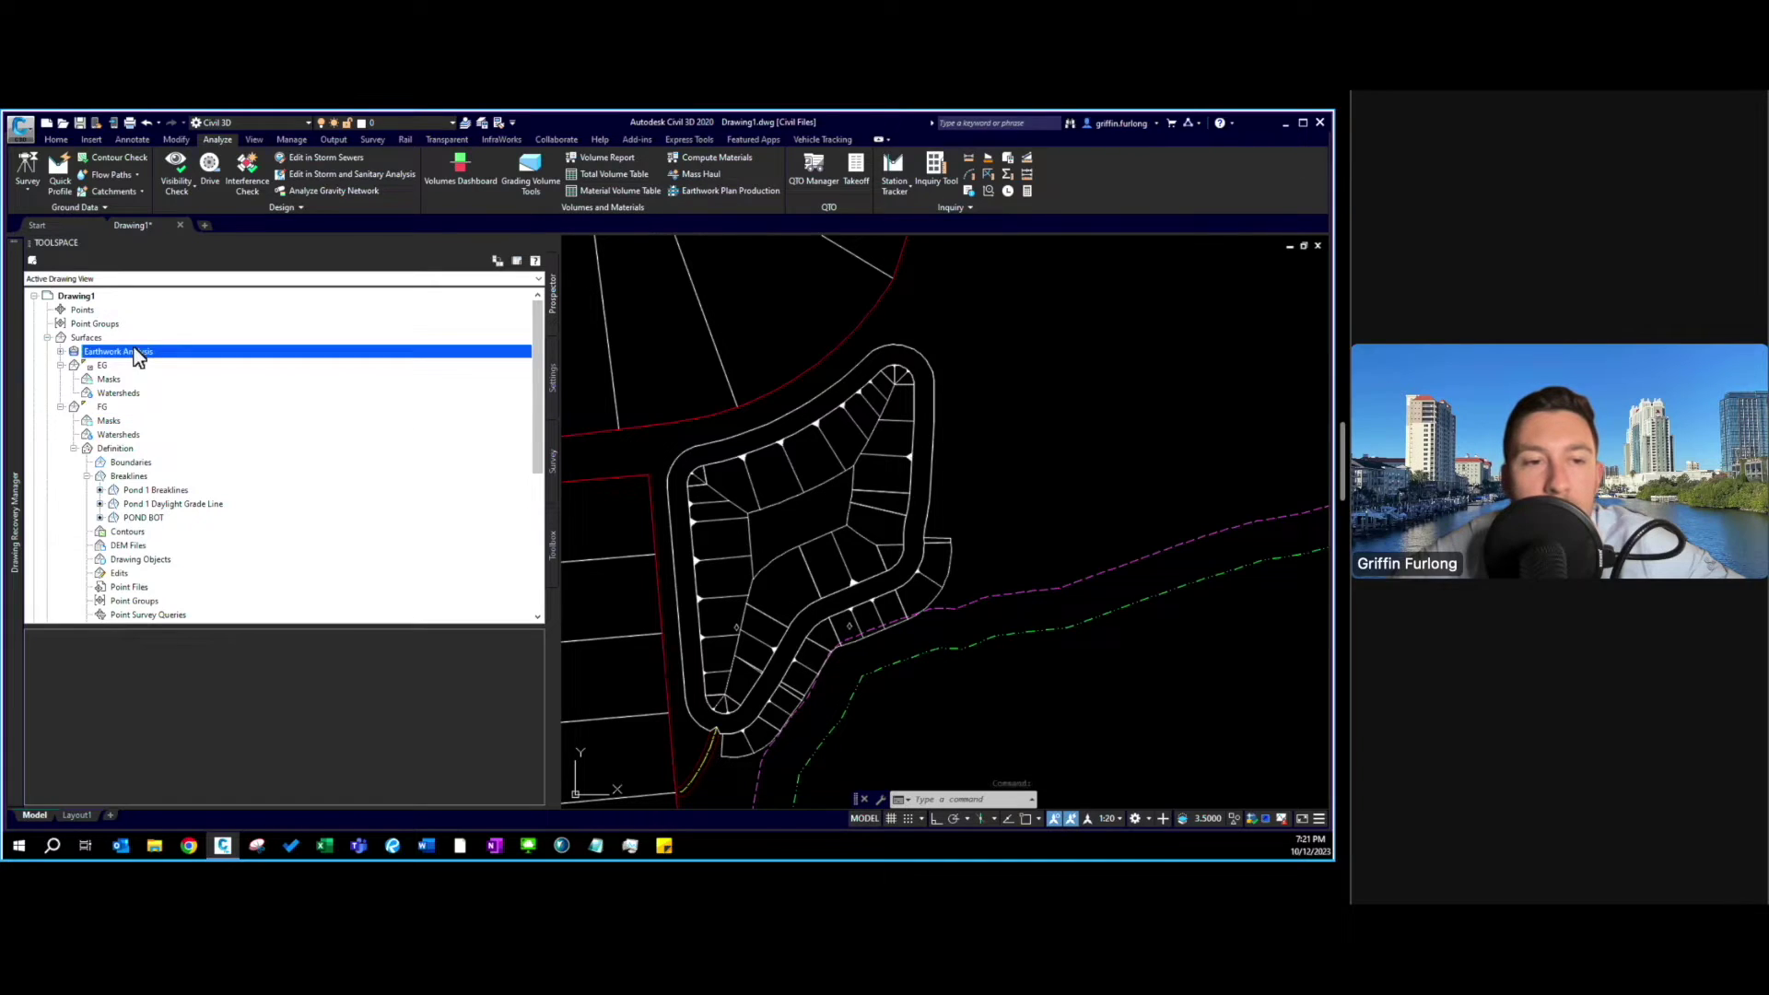
right_click(138, 355)
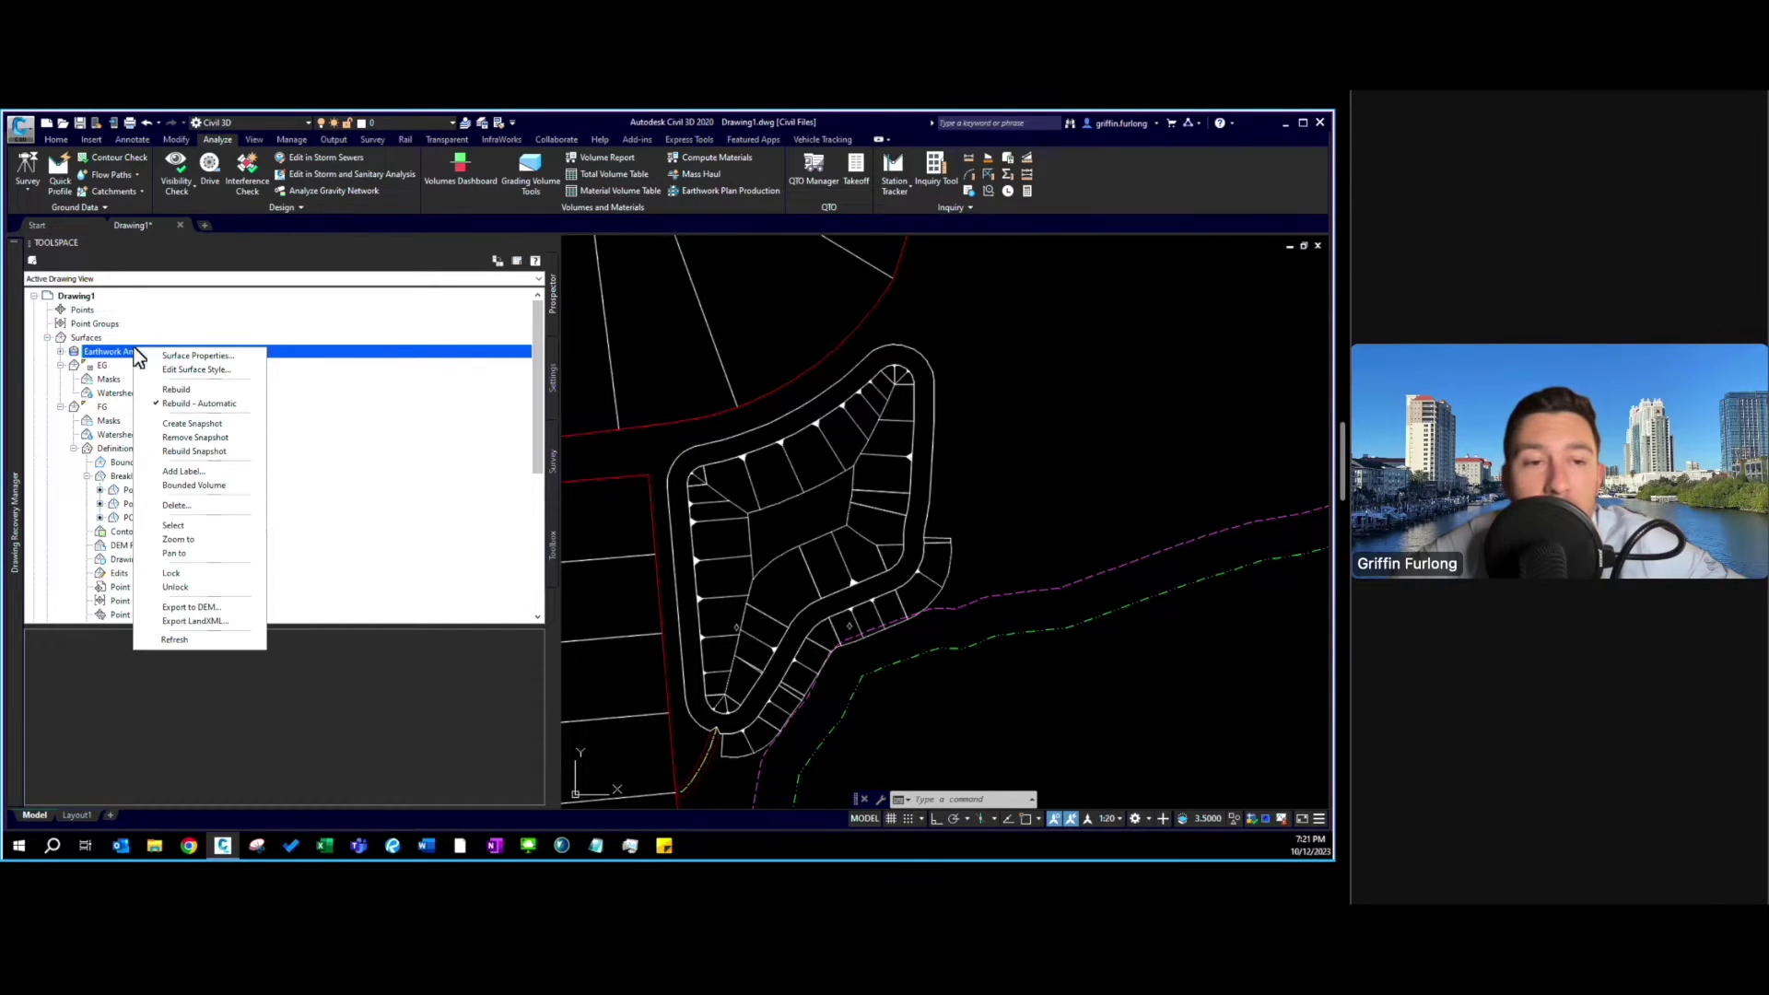
left_click(212, 358)
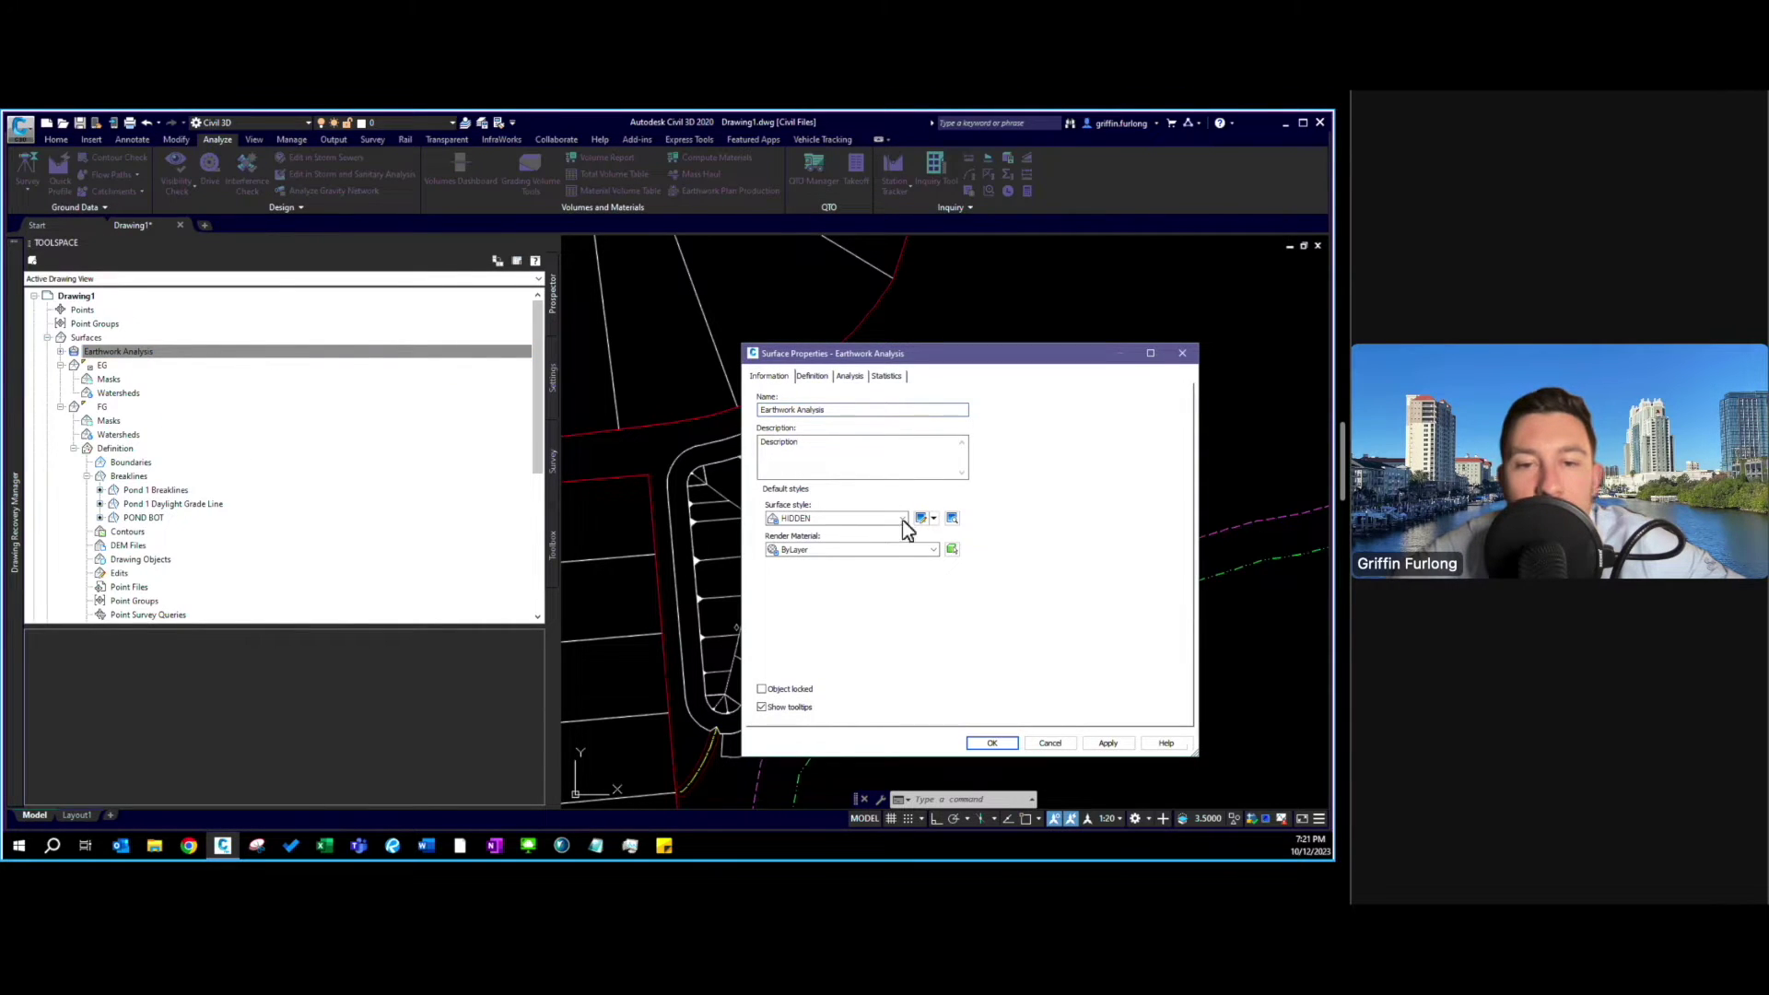
left_click(903, 518)
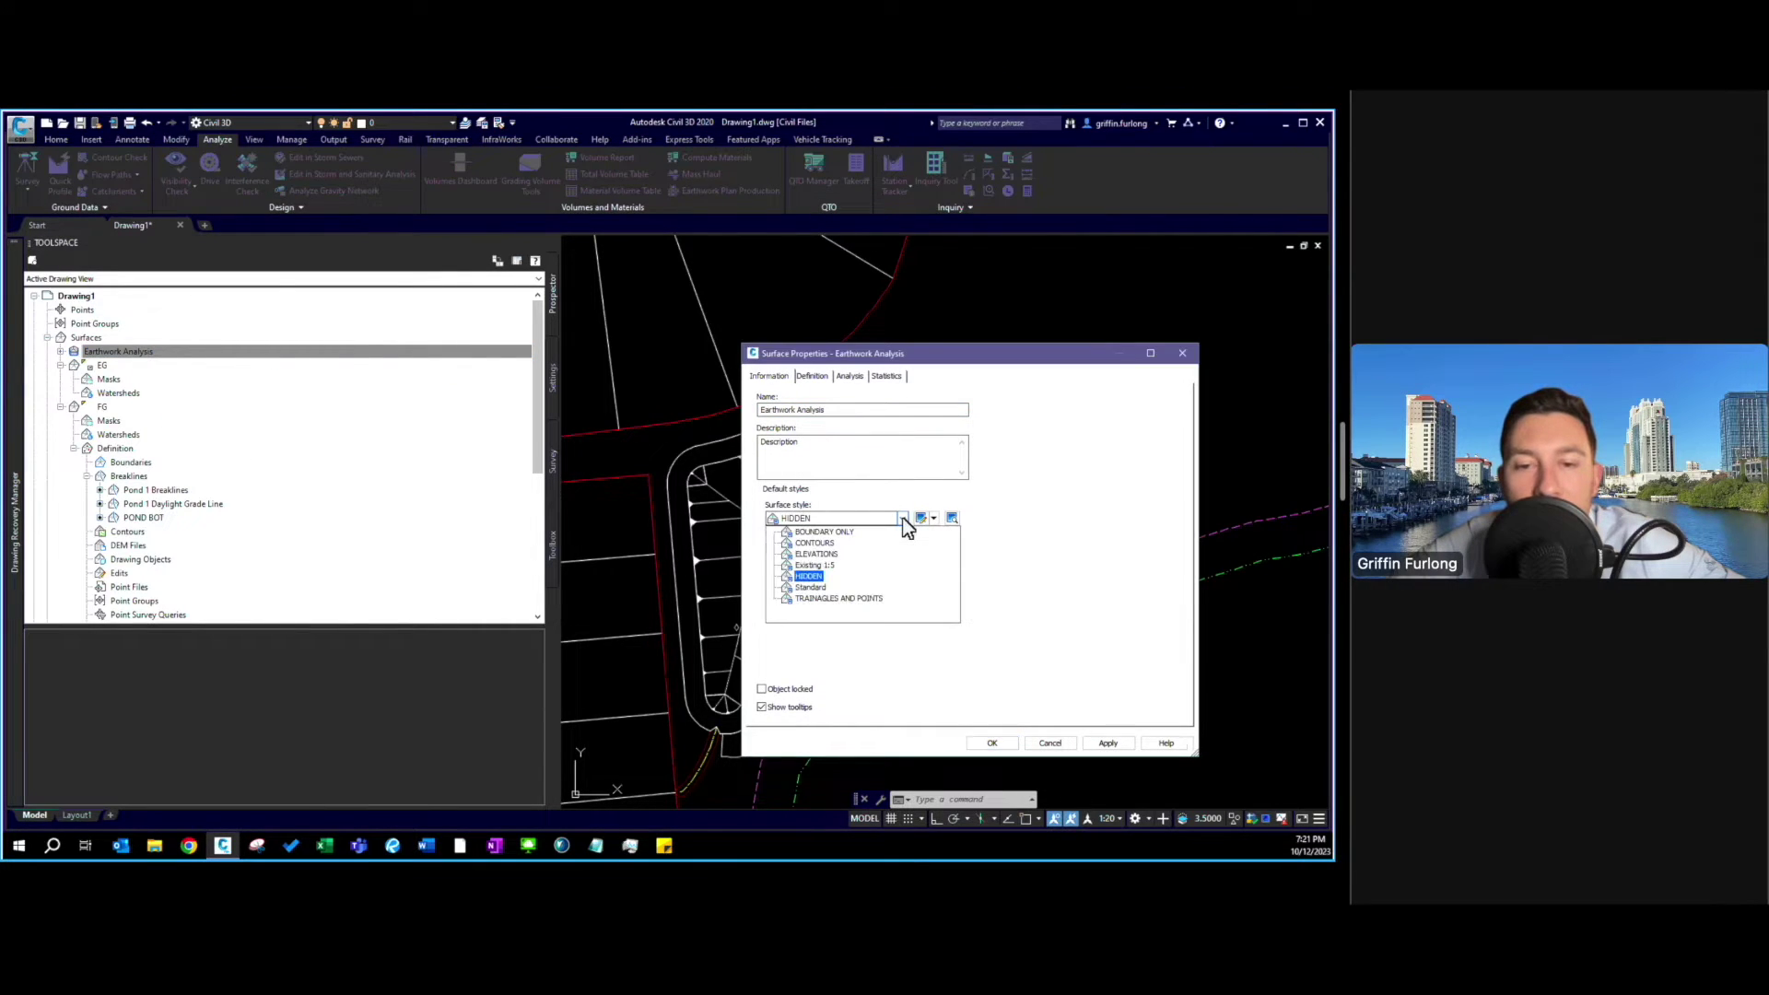
left_click(823, 554)
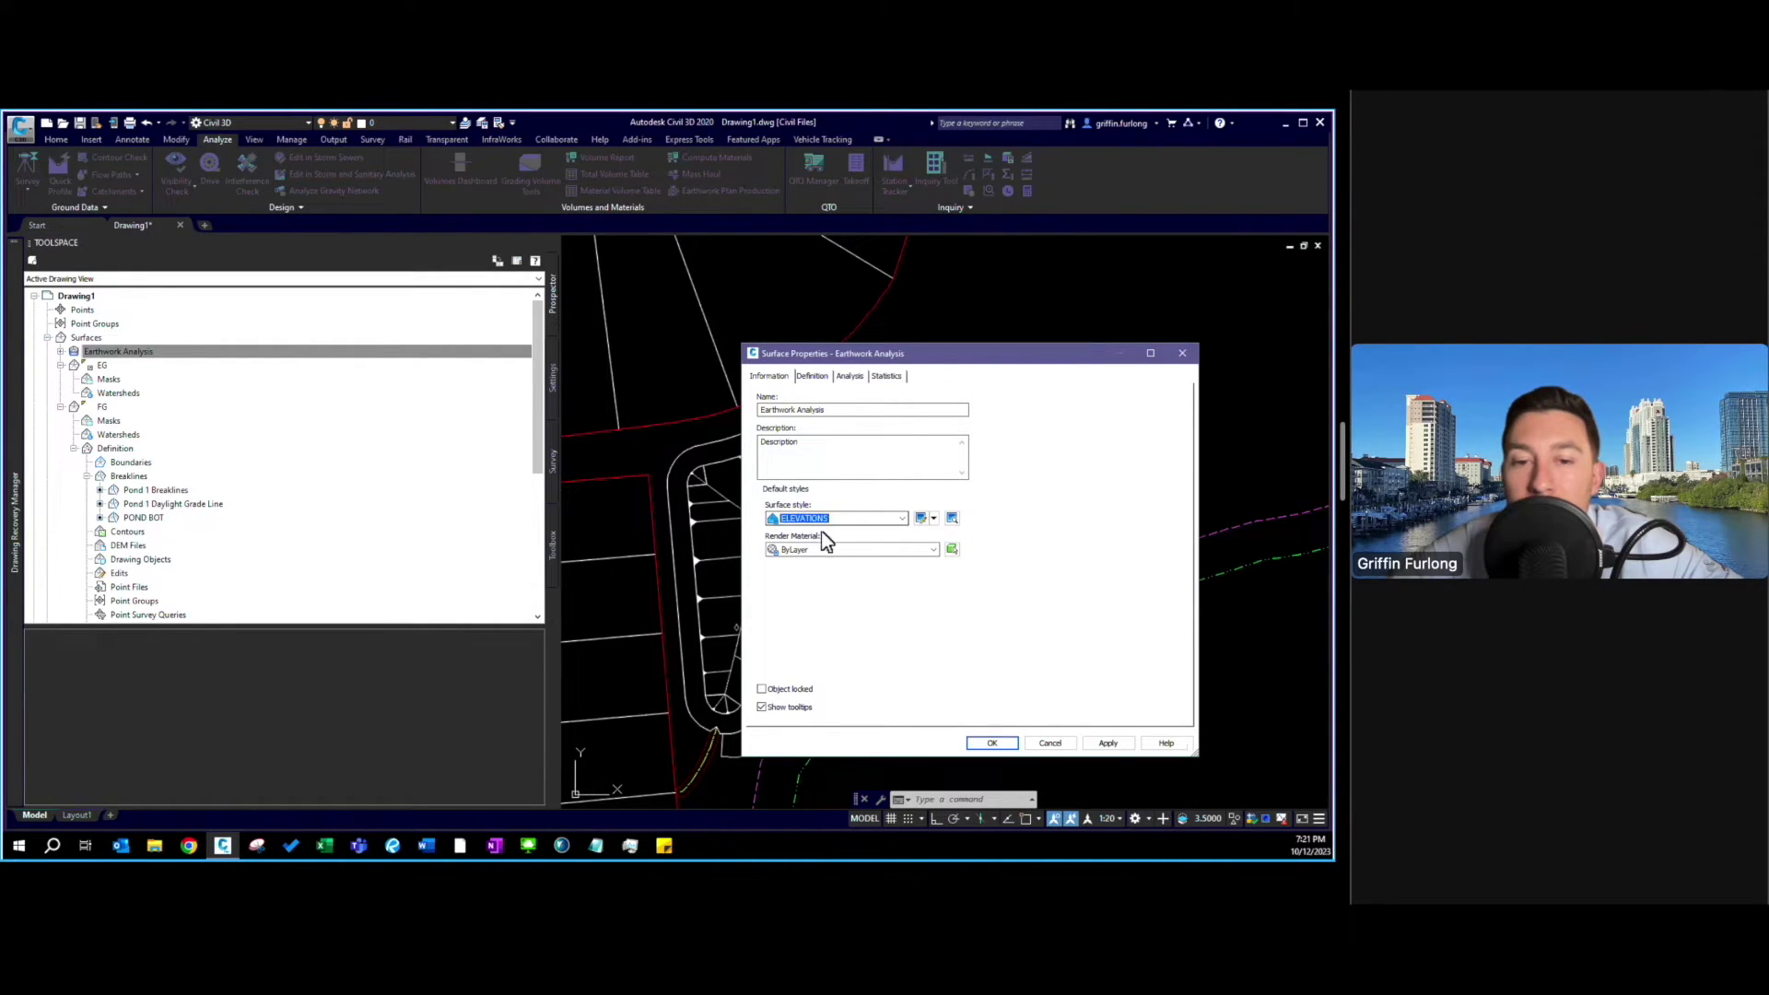
left_click(851, 377)
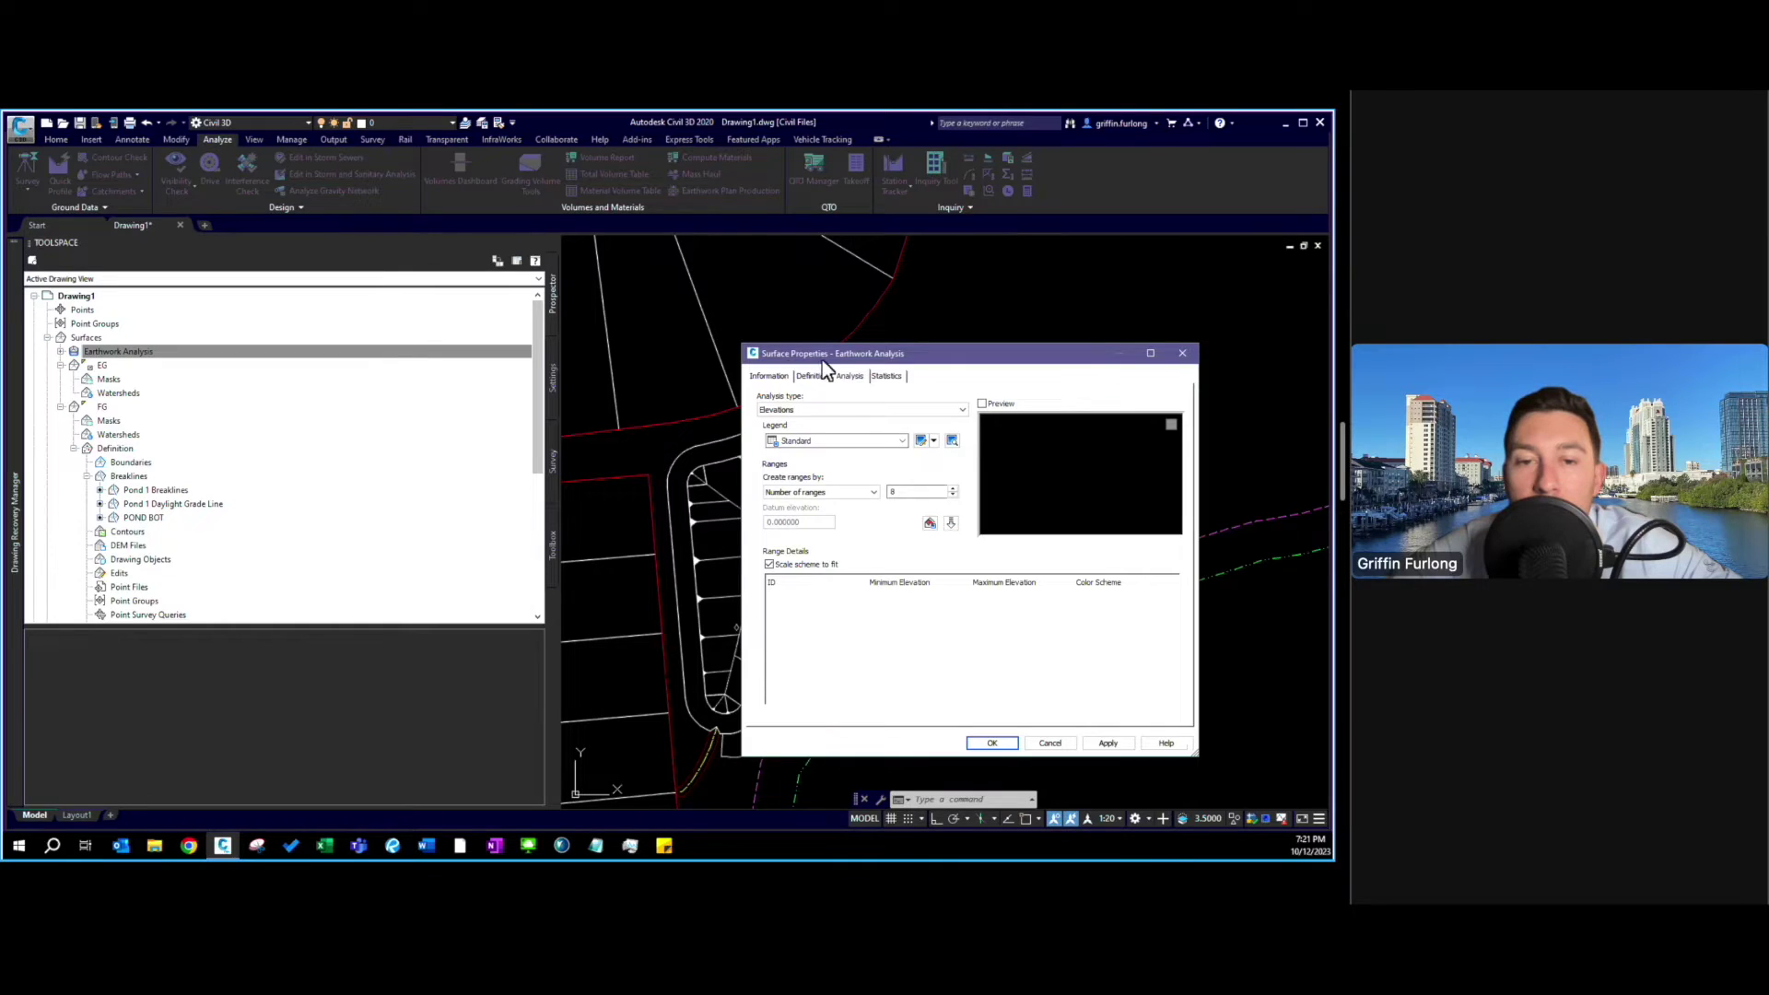
Generate elevation ranges at a 1-foot interval from base elevation -11 and apply them to the surface.
left_click(870, 494)
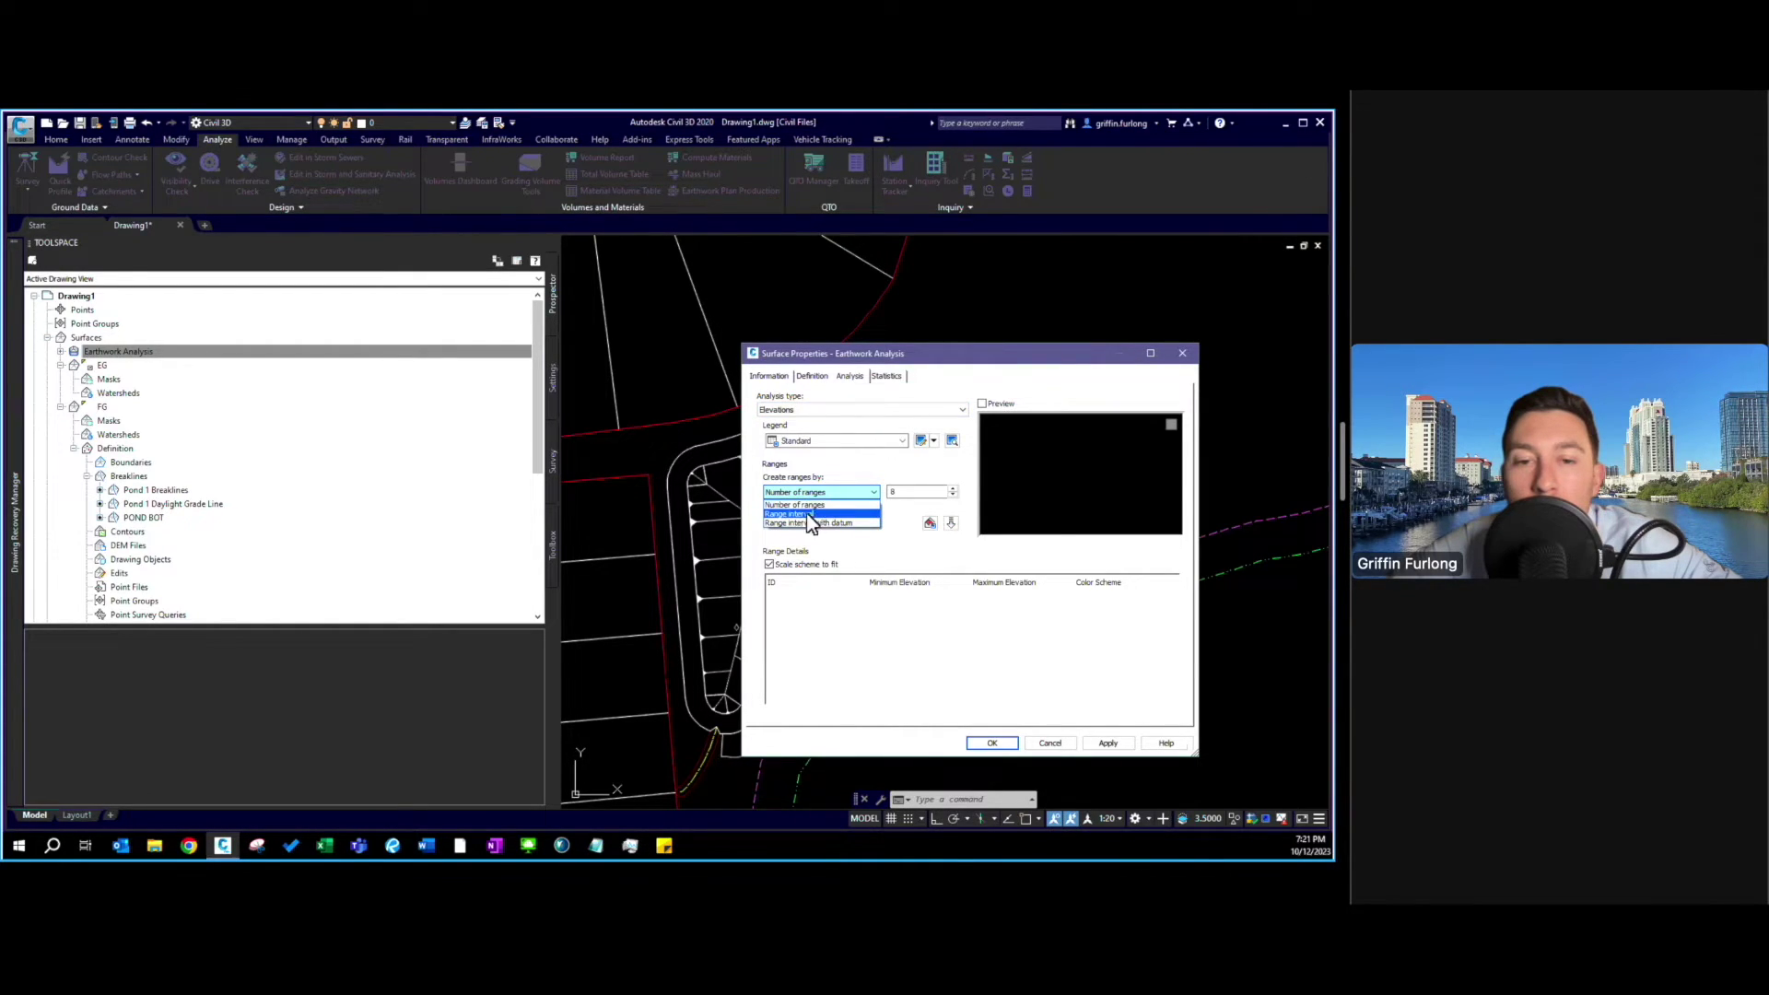
left_click(826, 514)
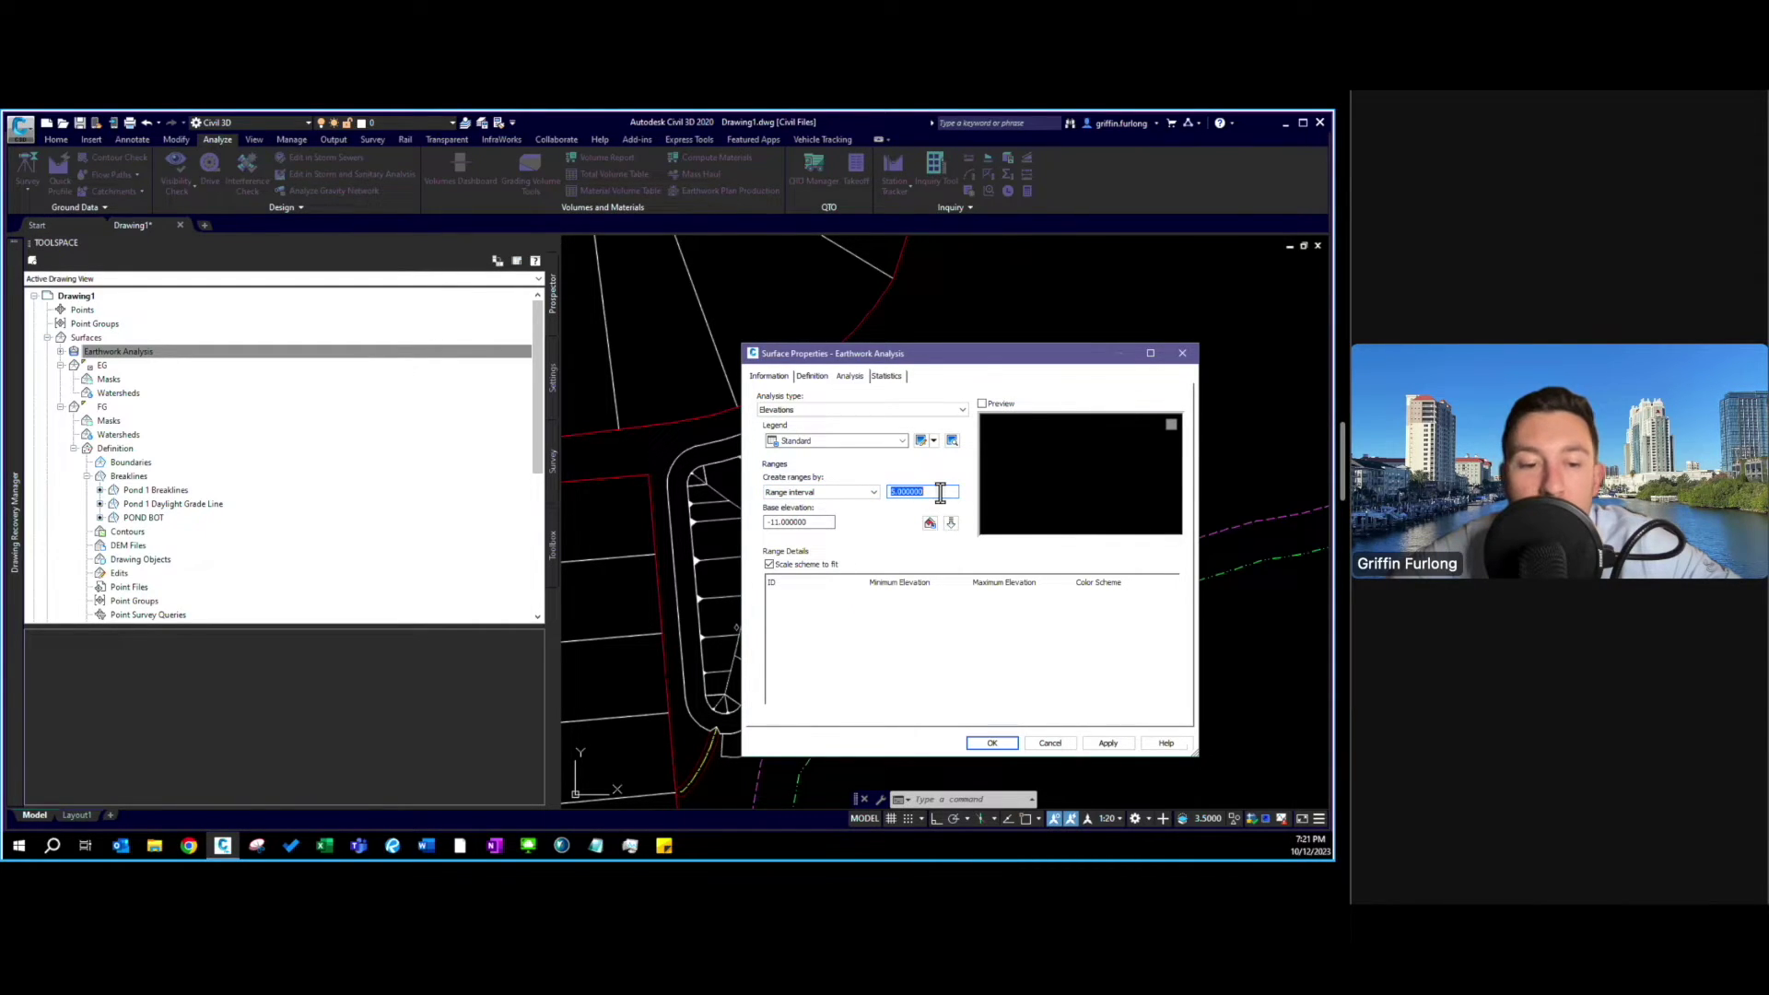
type("1")
left_click(951, 523)
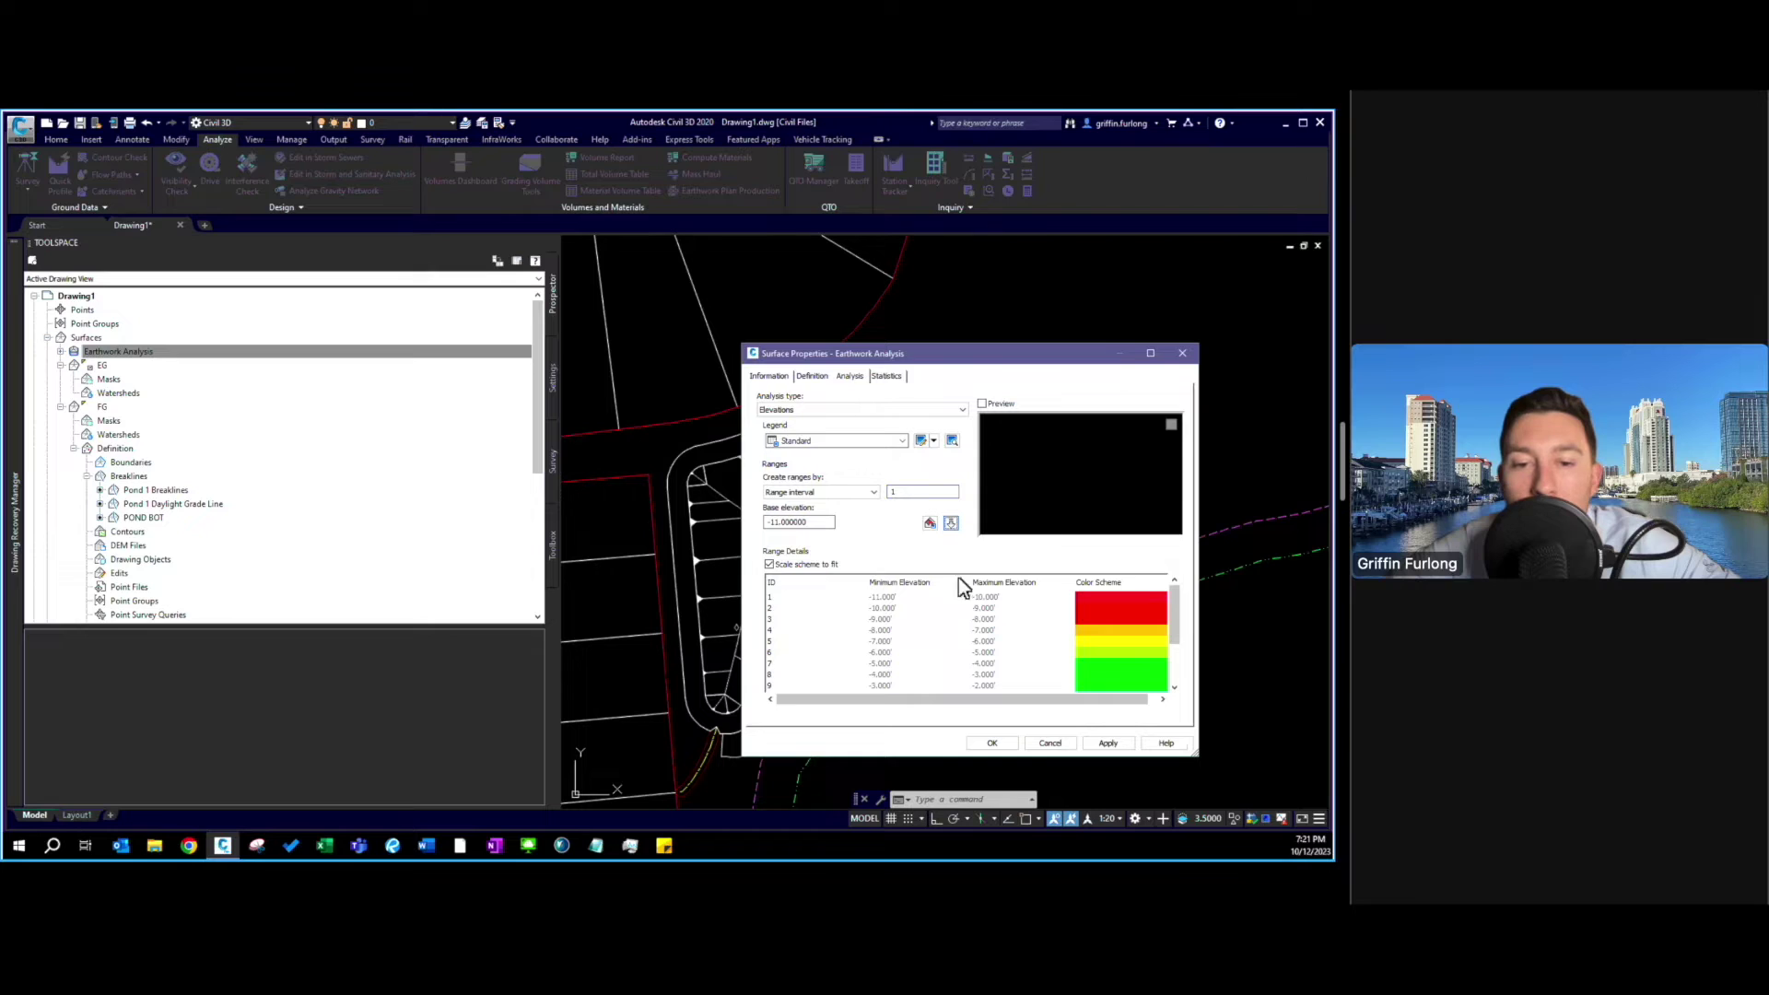
scroll(1098, 645, "down", 3)
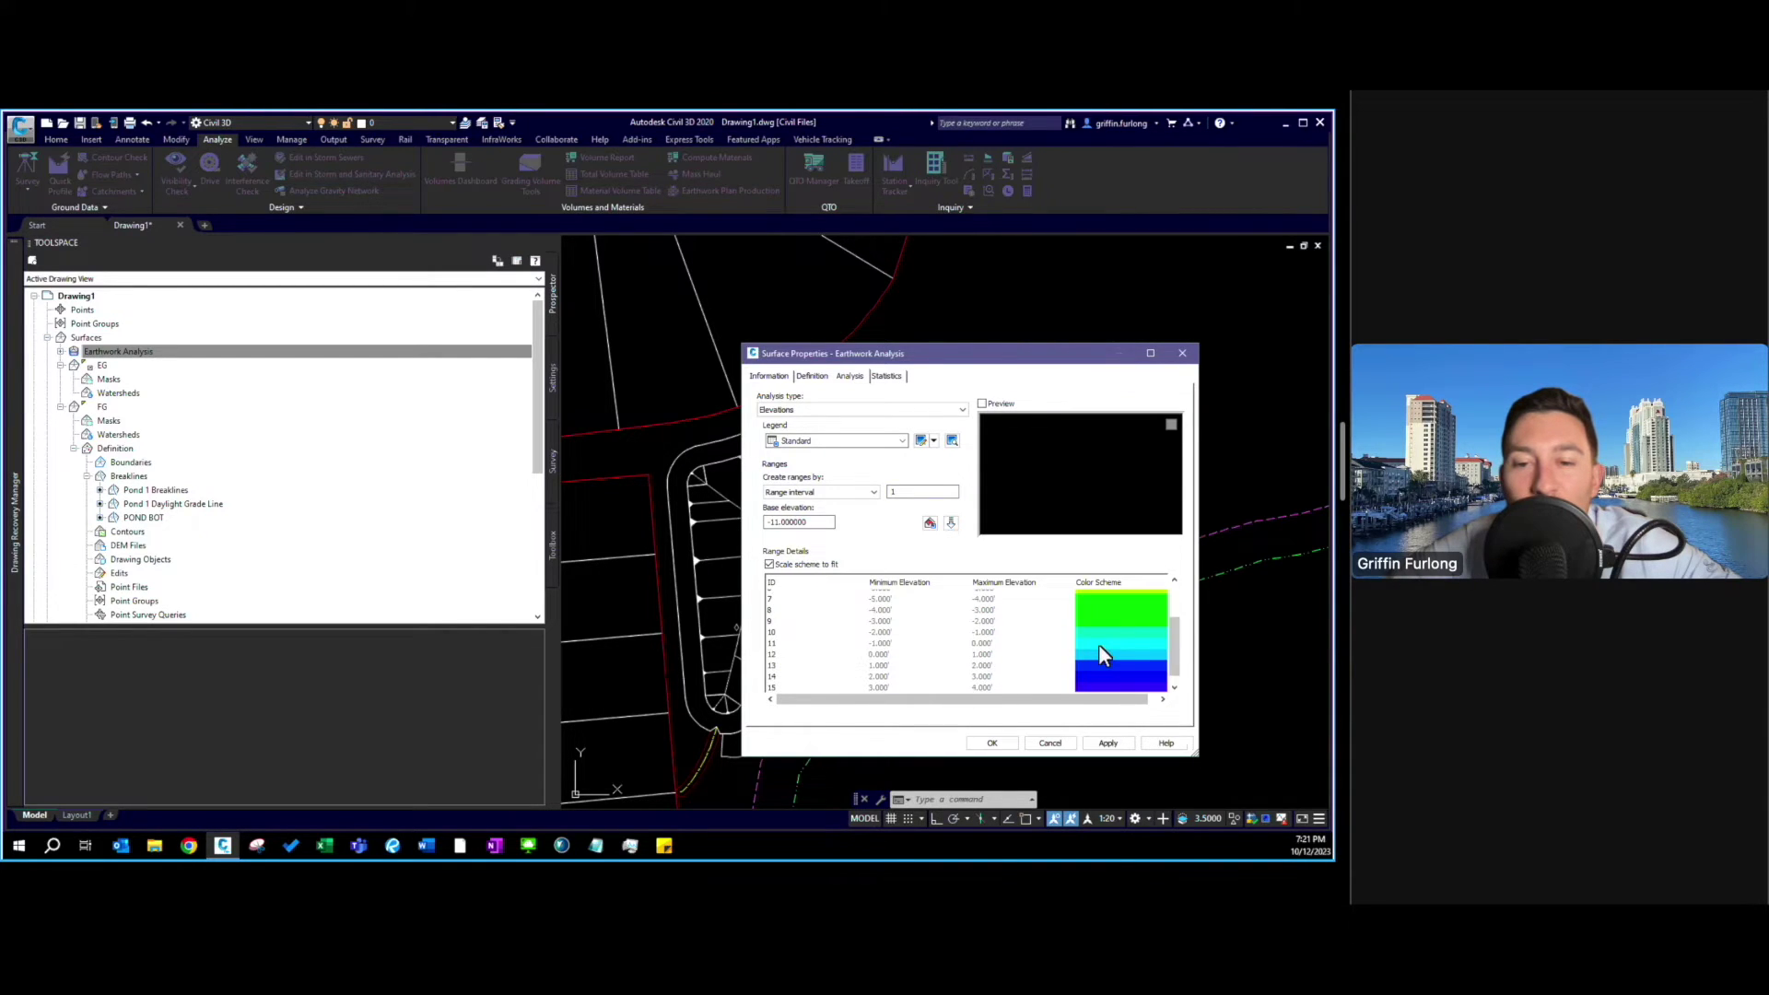
scroll(986, 621, "down", 2)
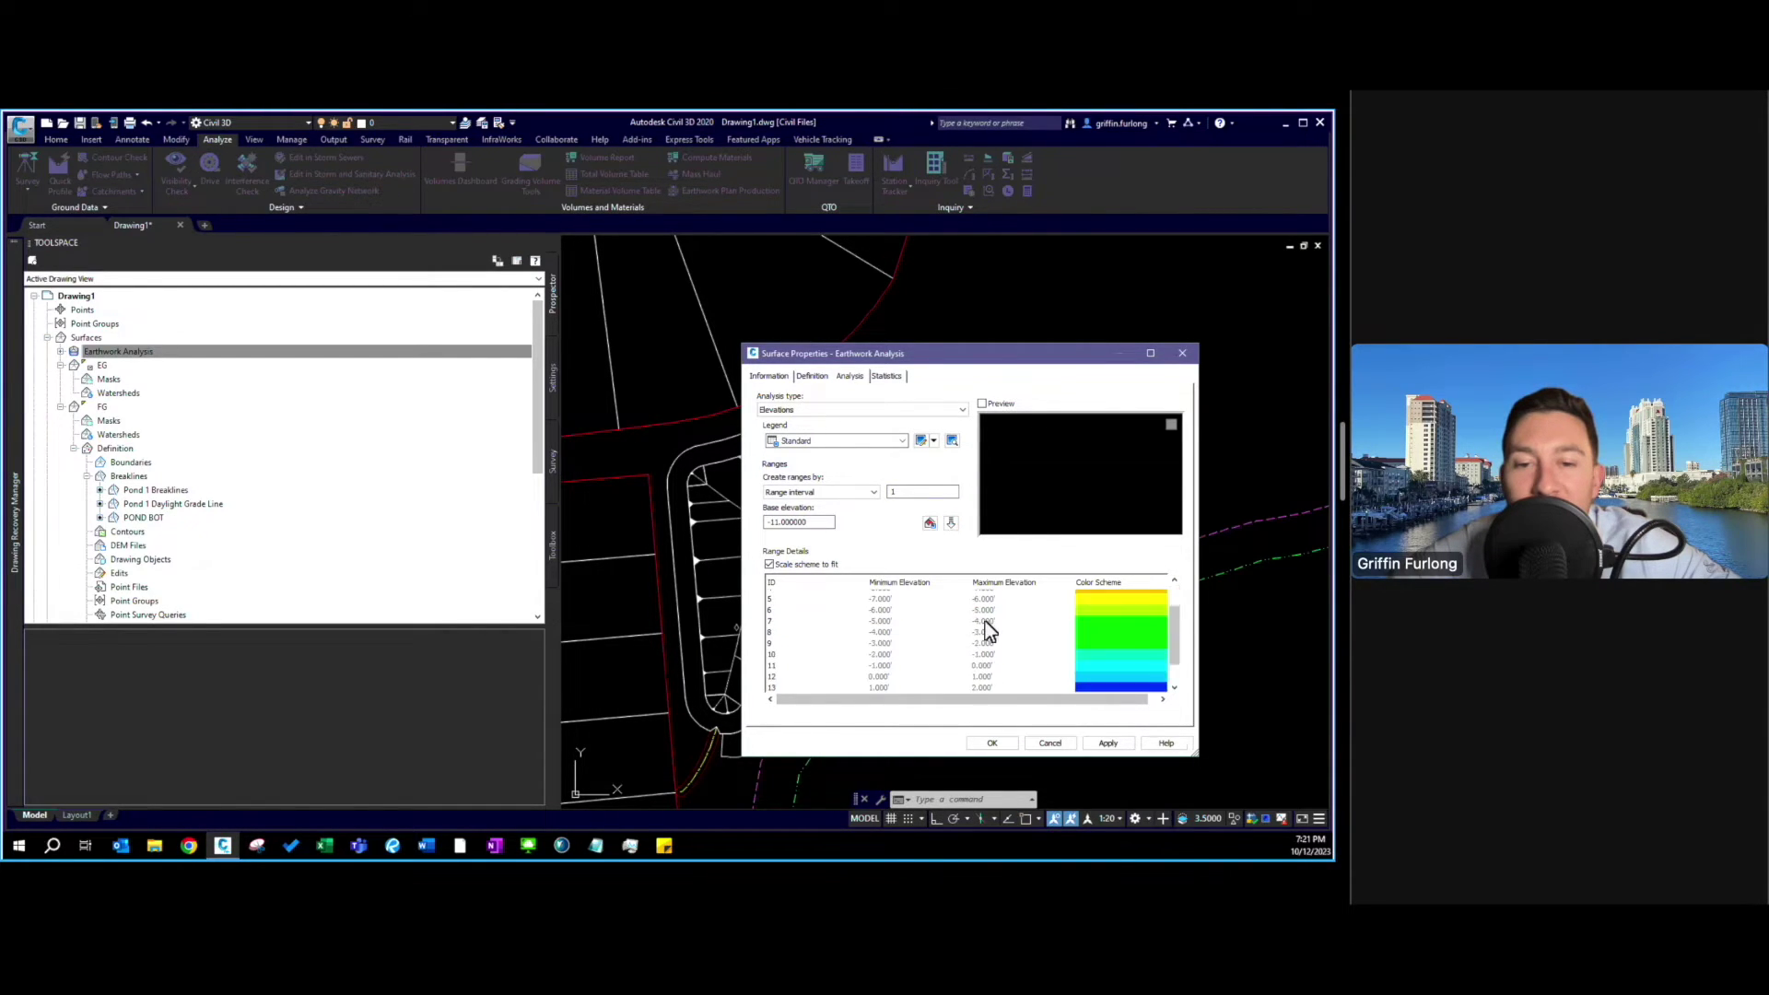
scroll(988, 630, "up", 2)
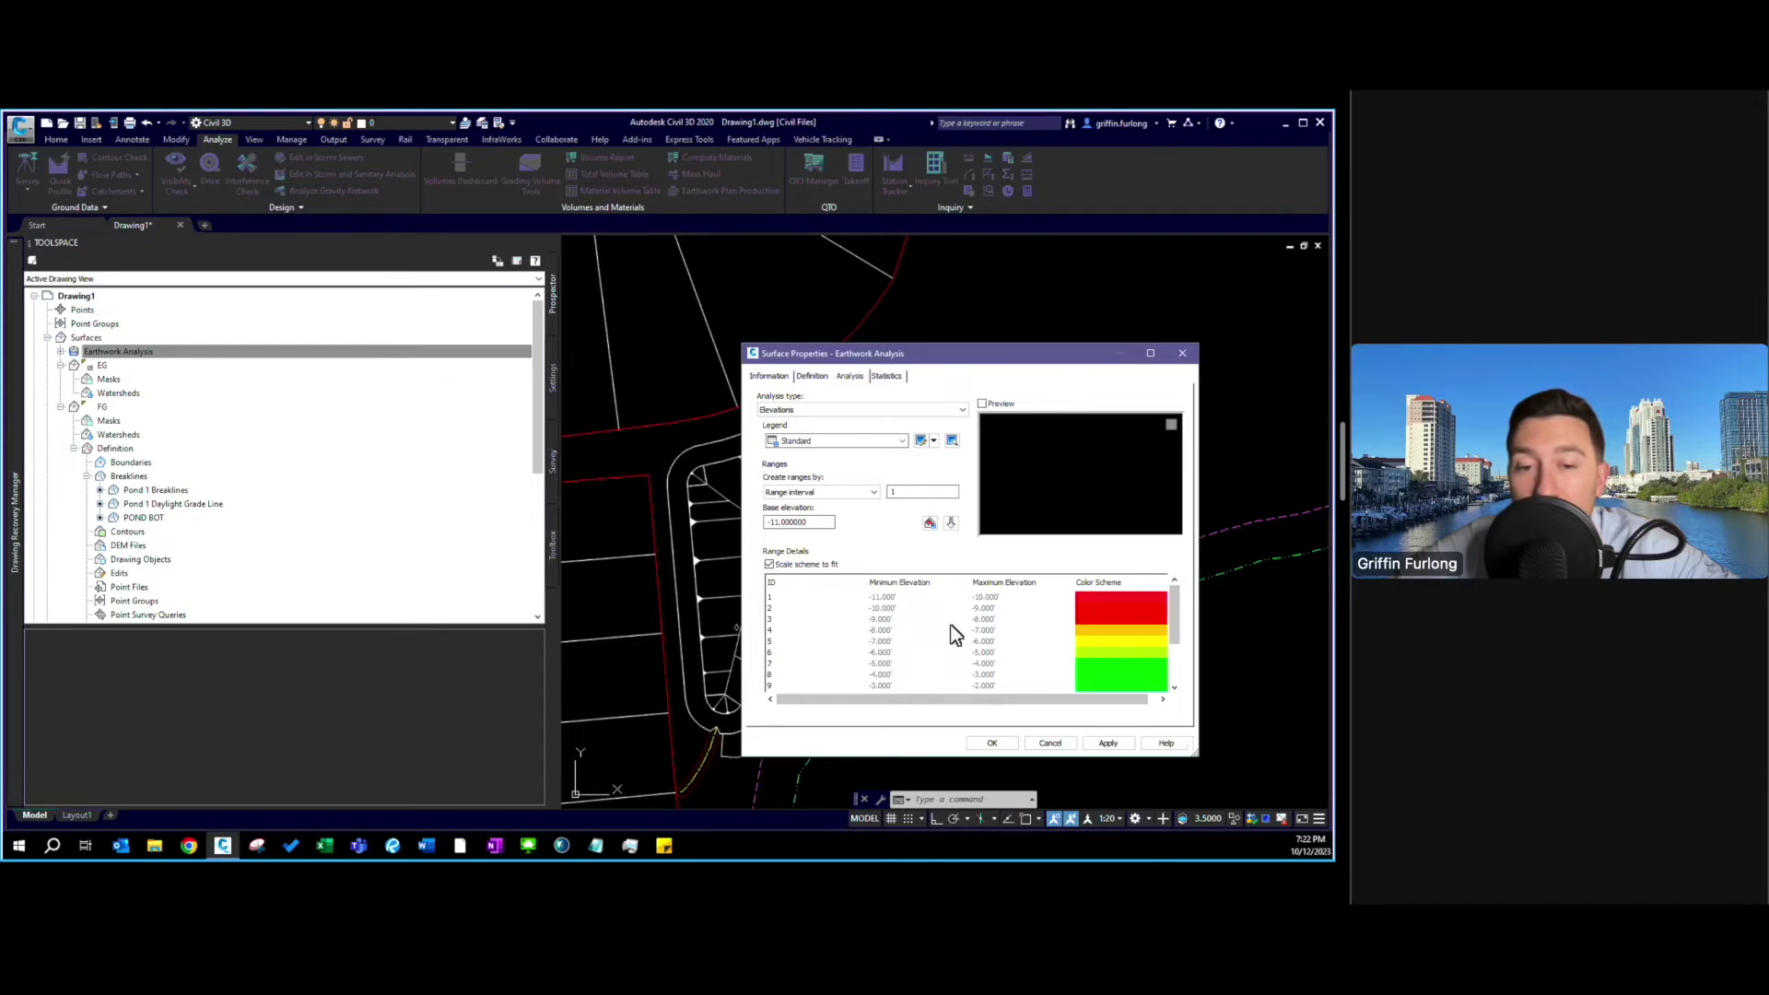
scroll(1011, 645, "down", 2)
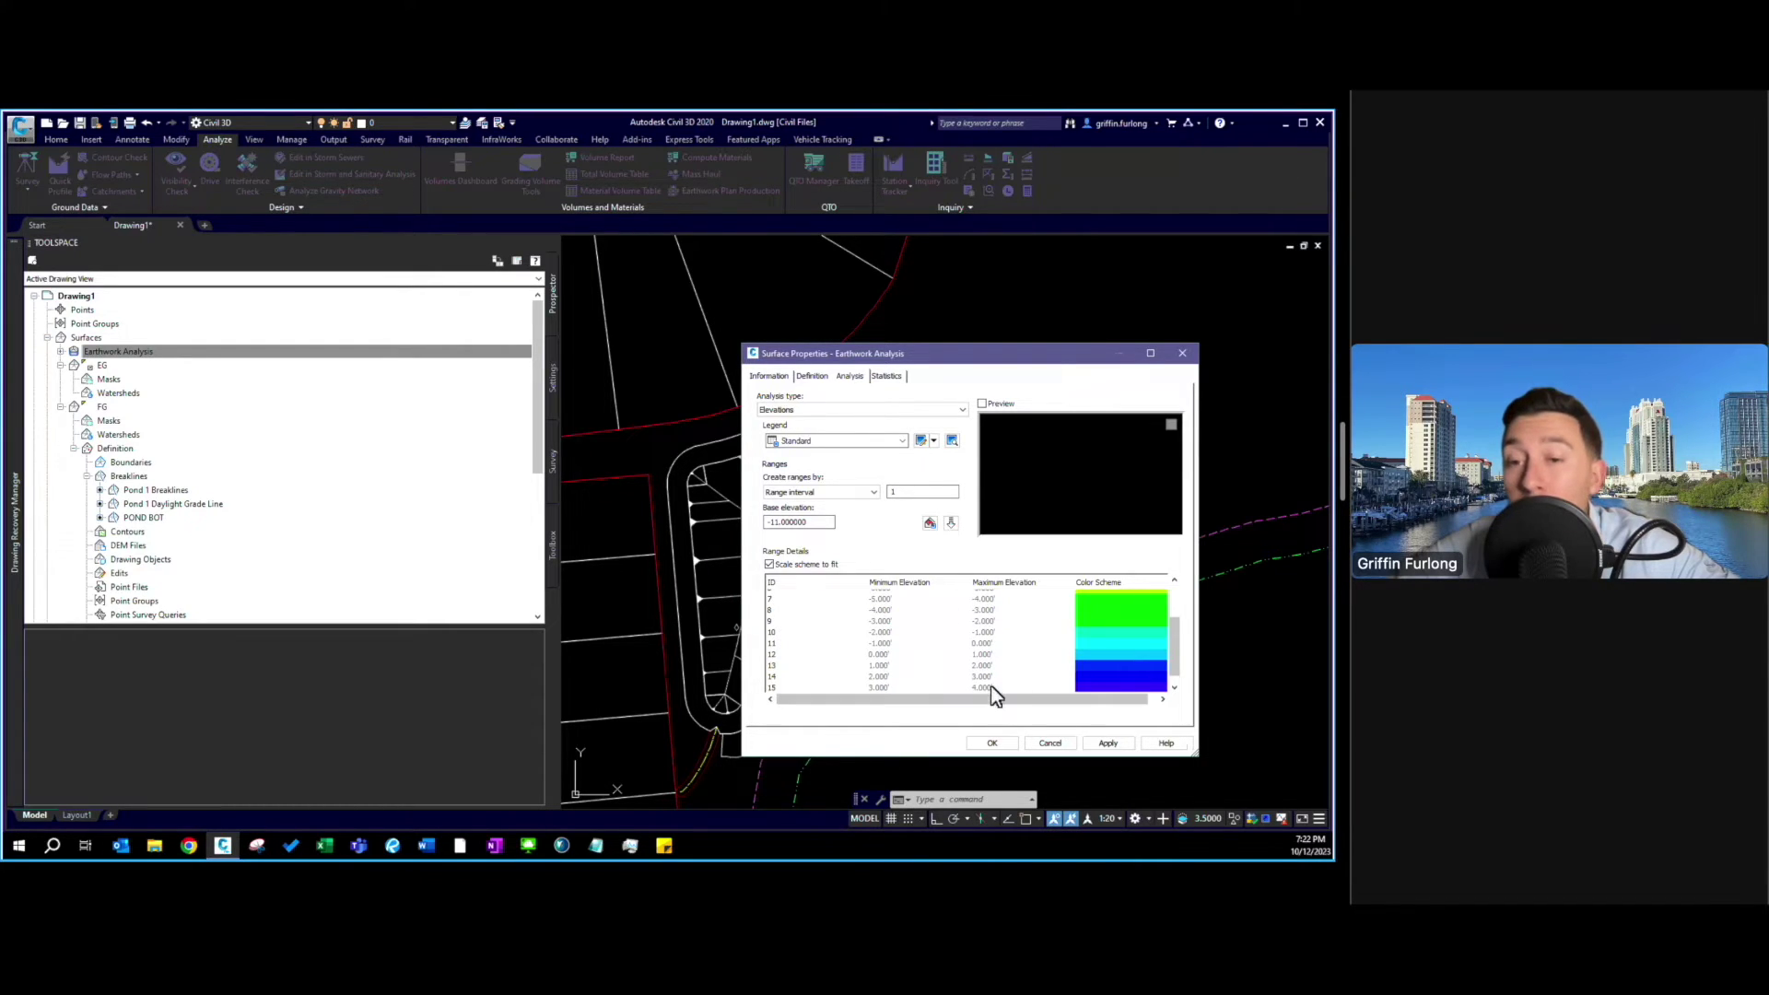
scroll(976, 673, "up", 2)
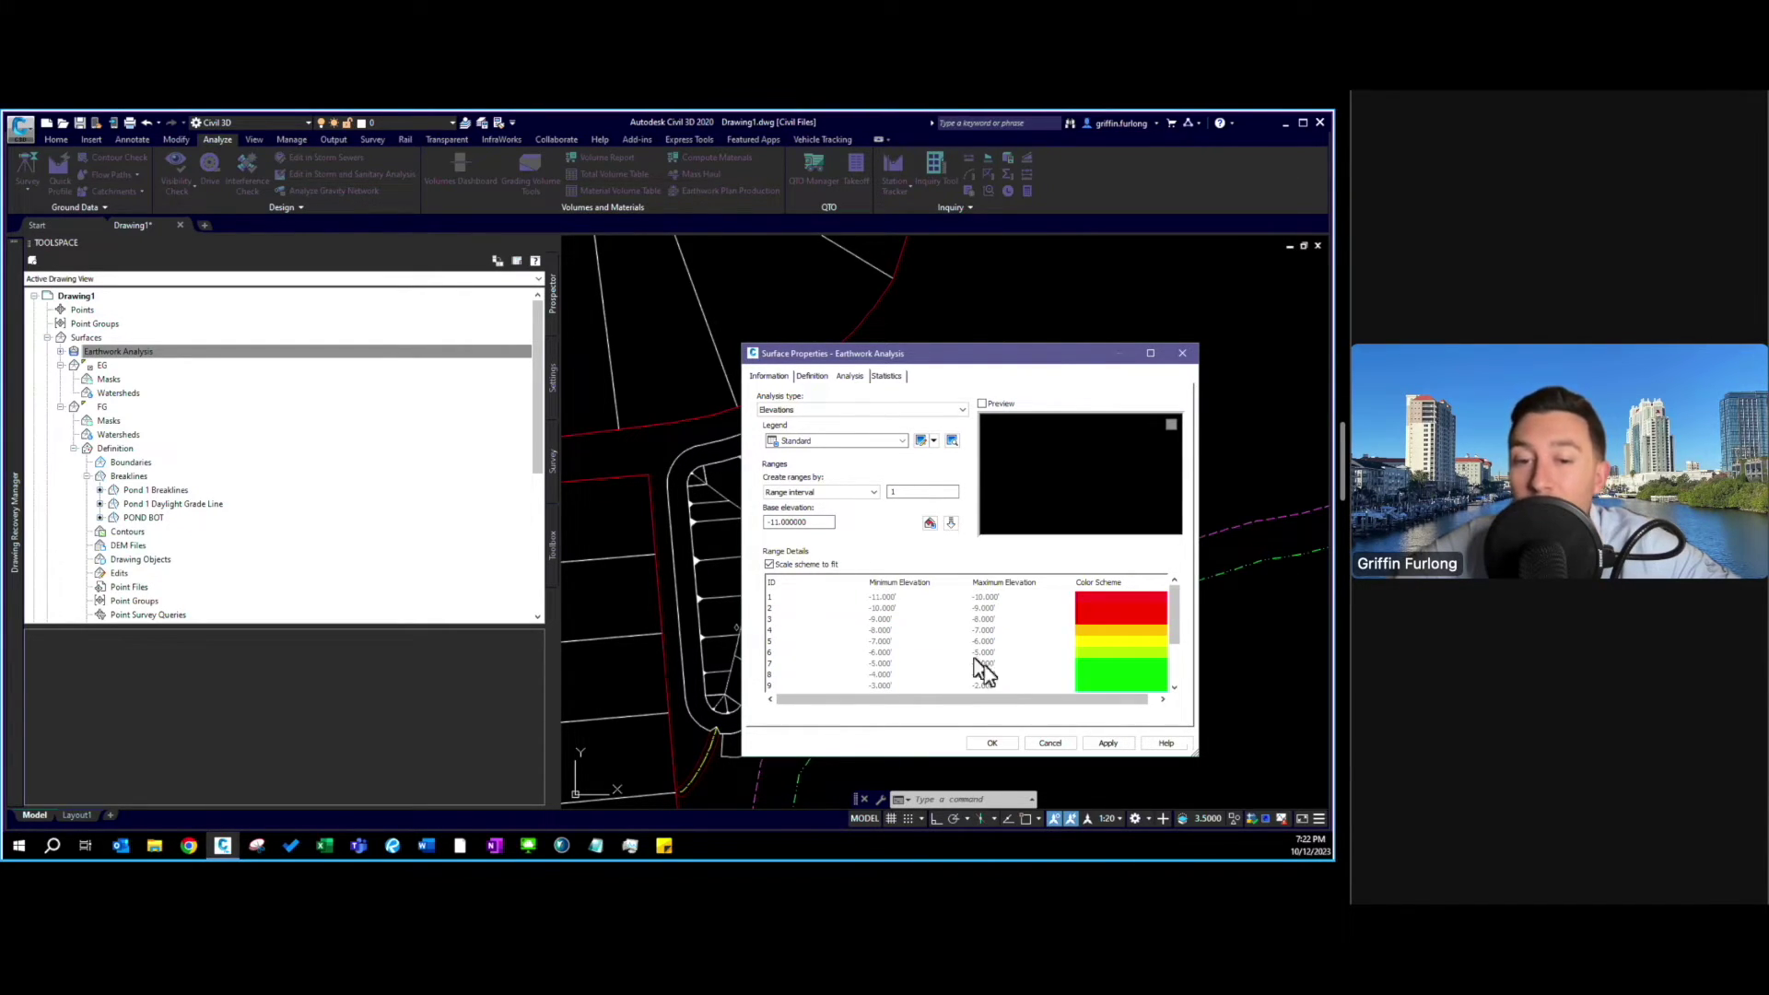
left_click(1108, 743)
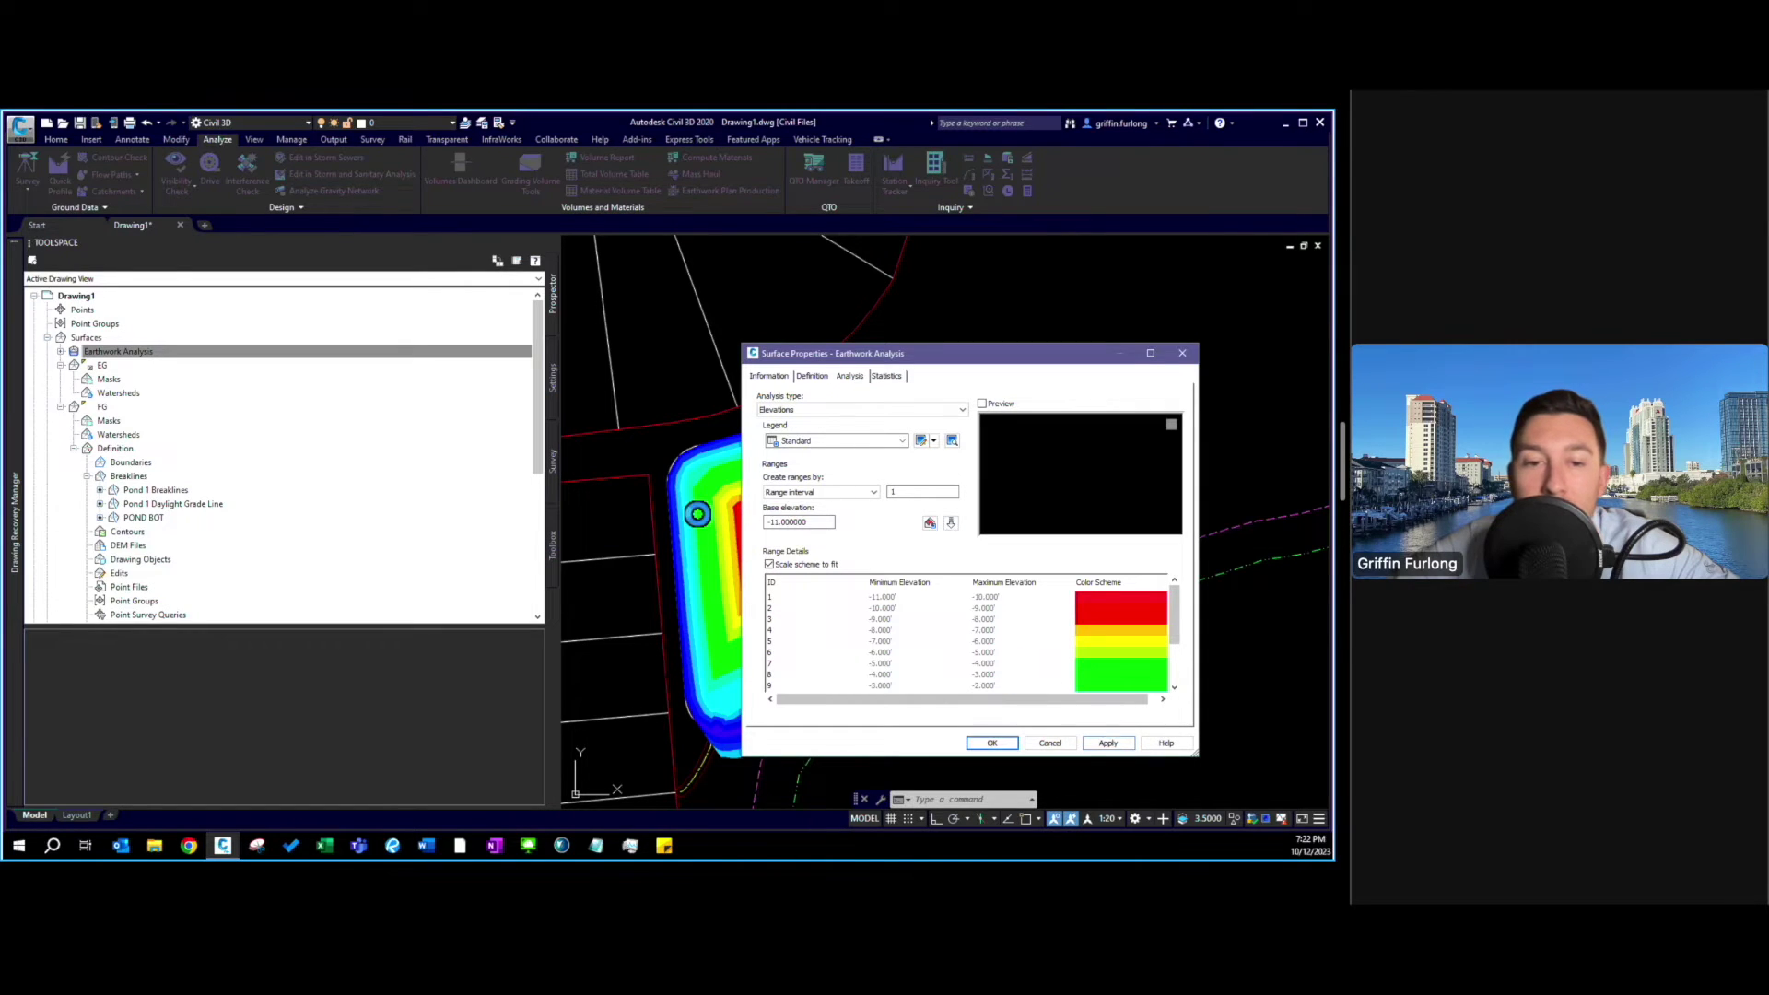
Move Surface Properties aside to inspect the banded pond, then bring it back on the Information tab.
left_click(868, 353)
left_click_drag(868, 352, 971, 756)
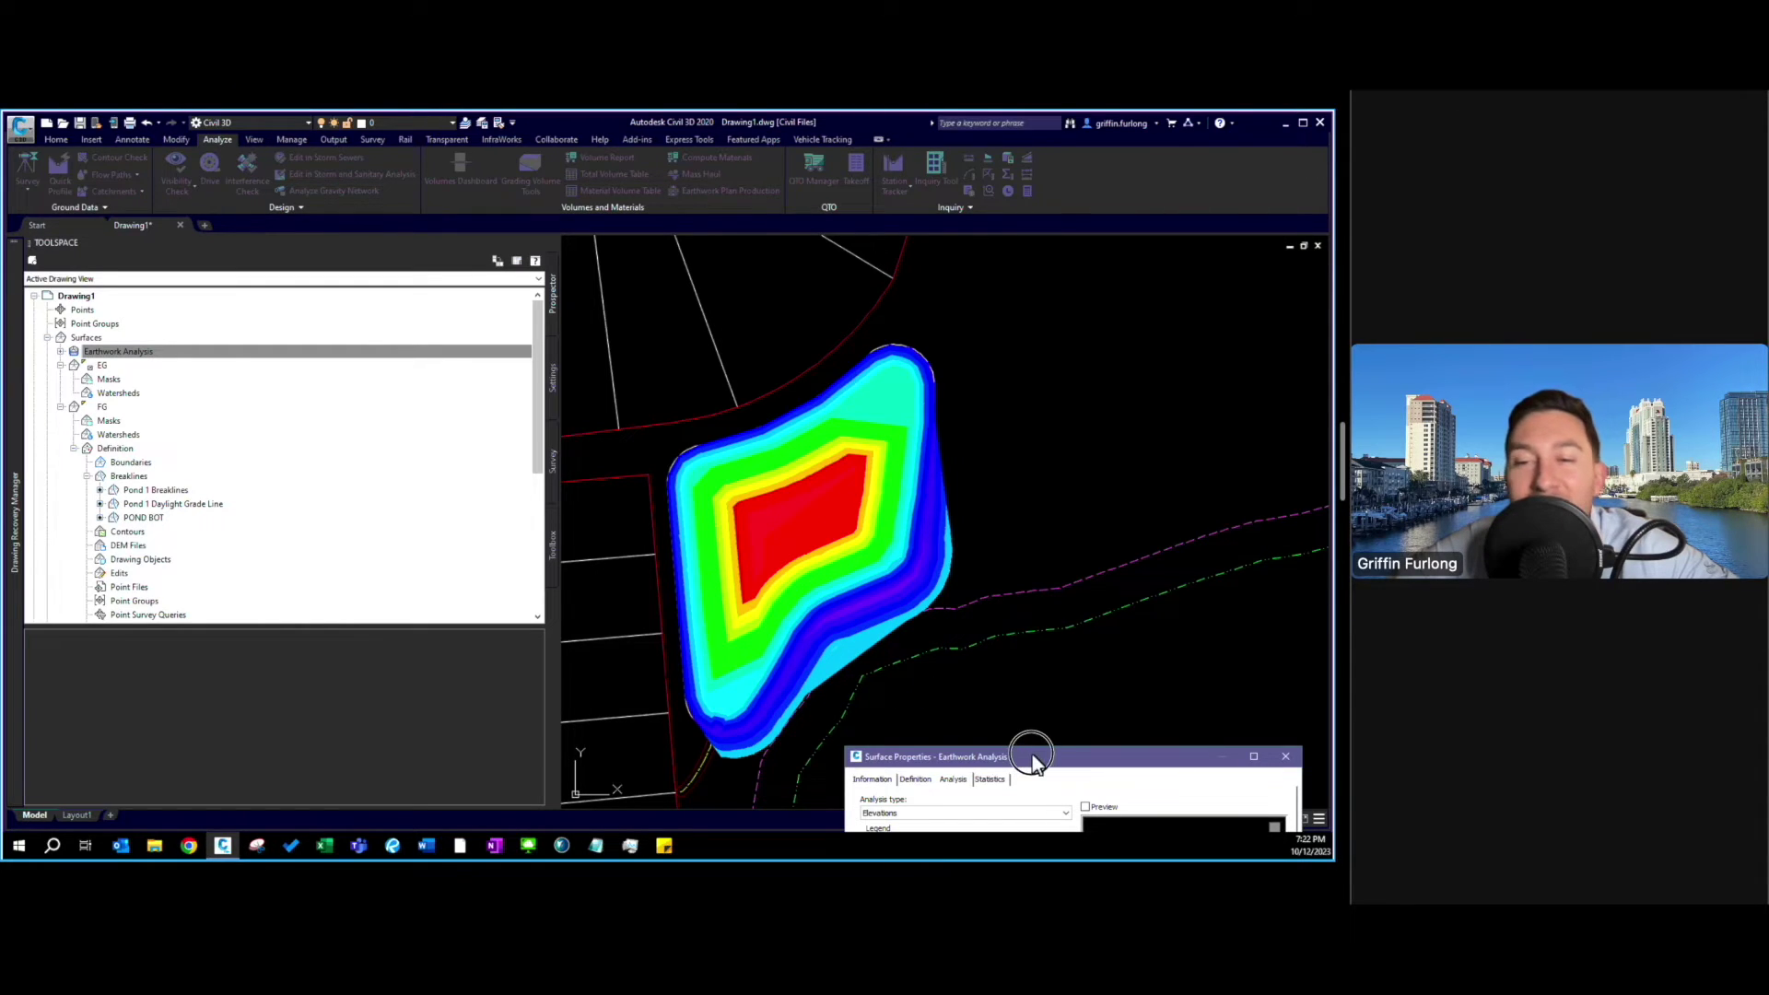
mouse_move(1032, 758)
left_mouse_down()
mouse_move(979, 466)
mouse_move(982, 290)
left_mouse_up()
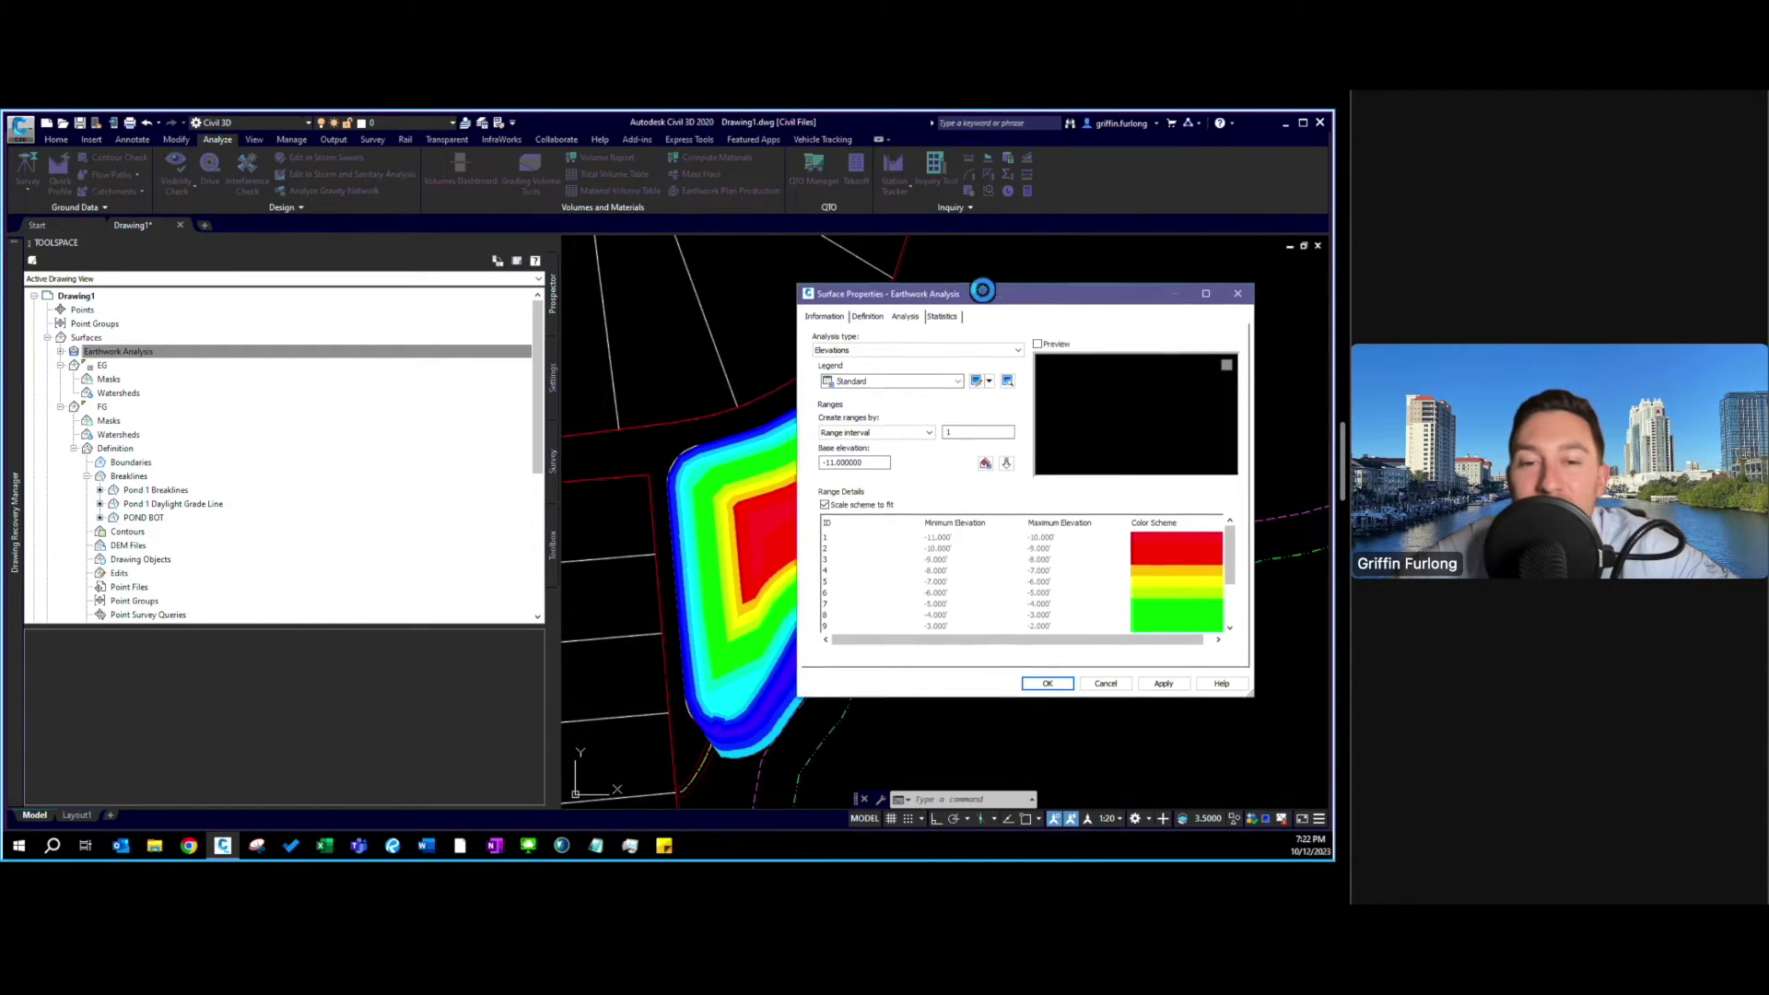
left_click(825, 315)
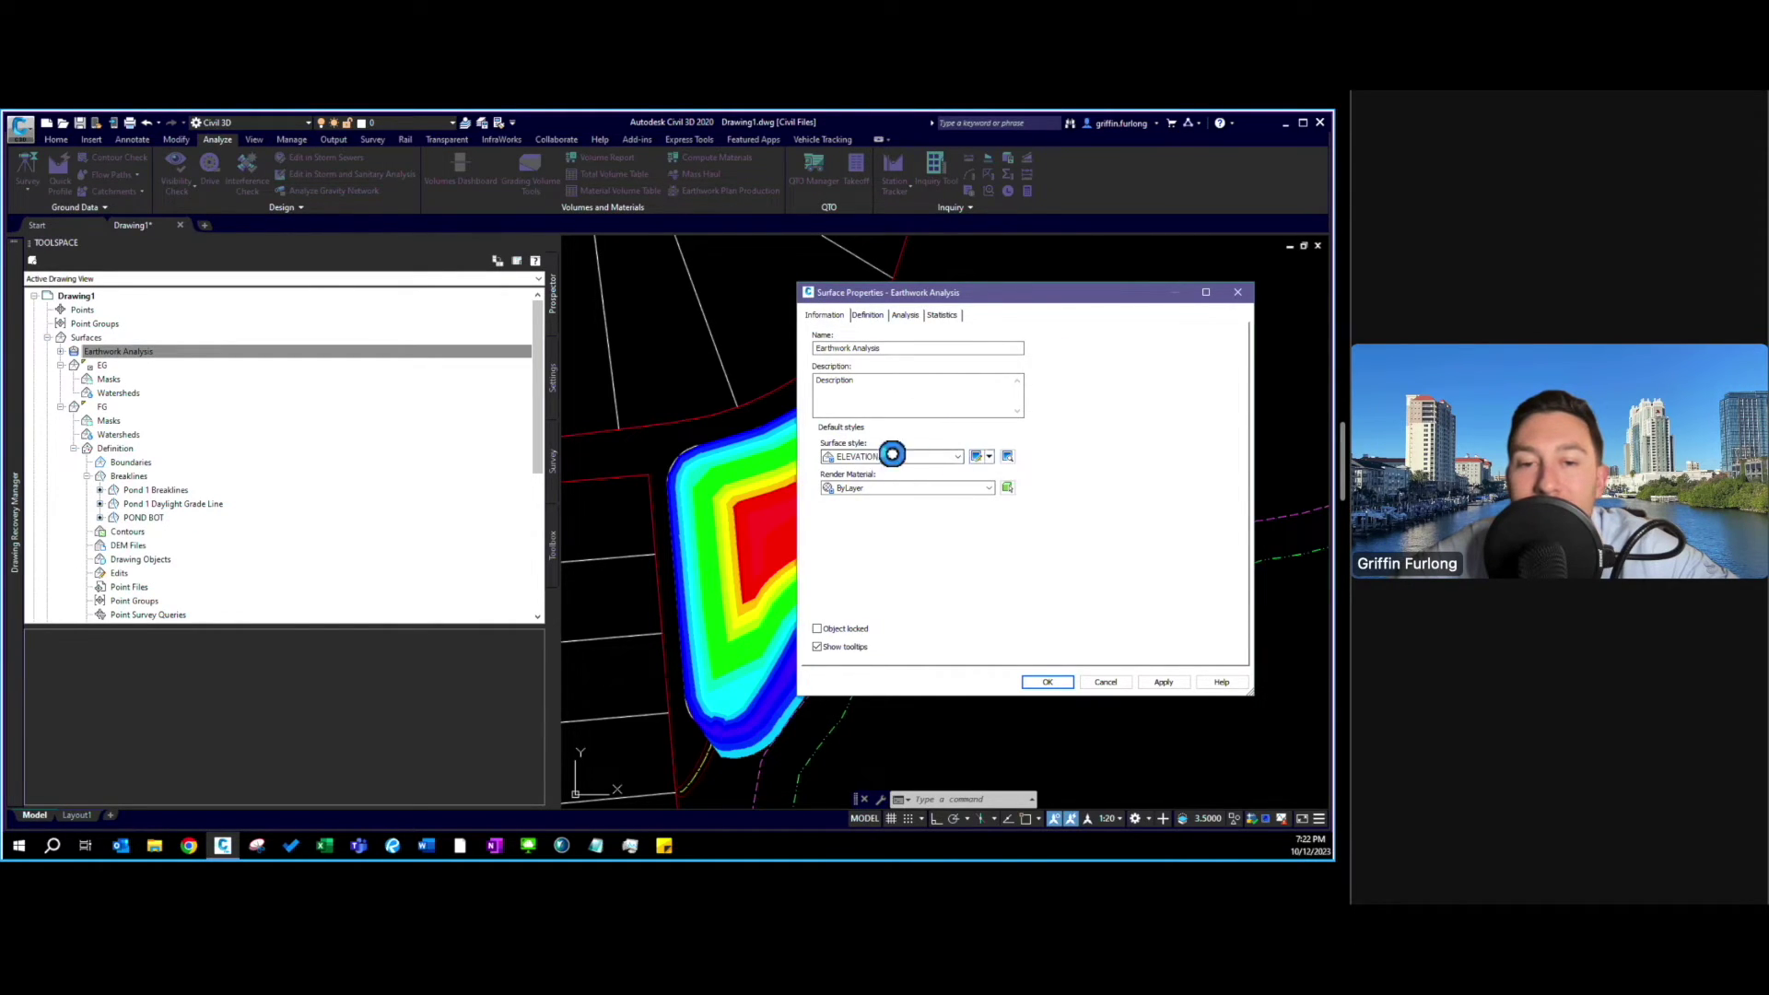
Set the ELEVATIONS style's Elevations range colour scheme to Land and confirm the style edit.
left_click(979, 456)
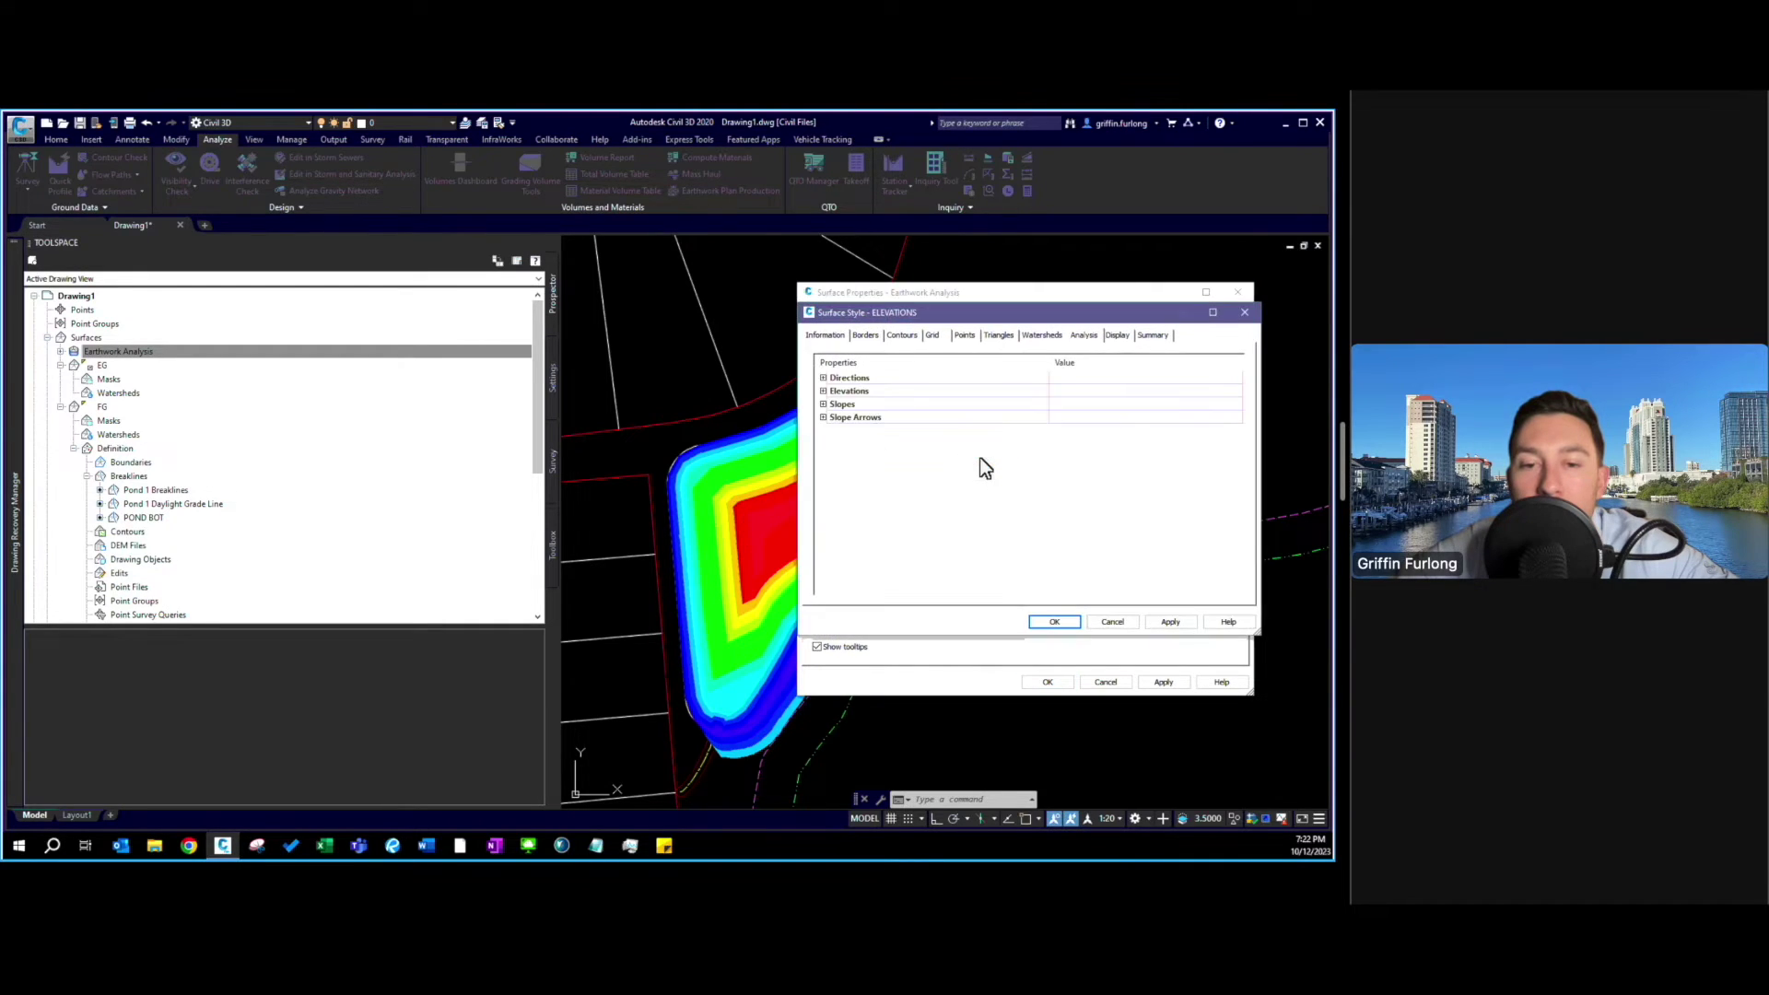
left_click(832, 335)
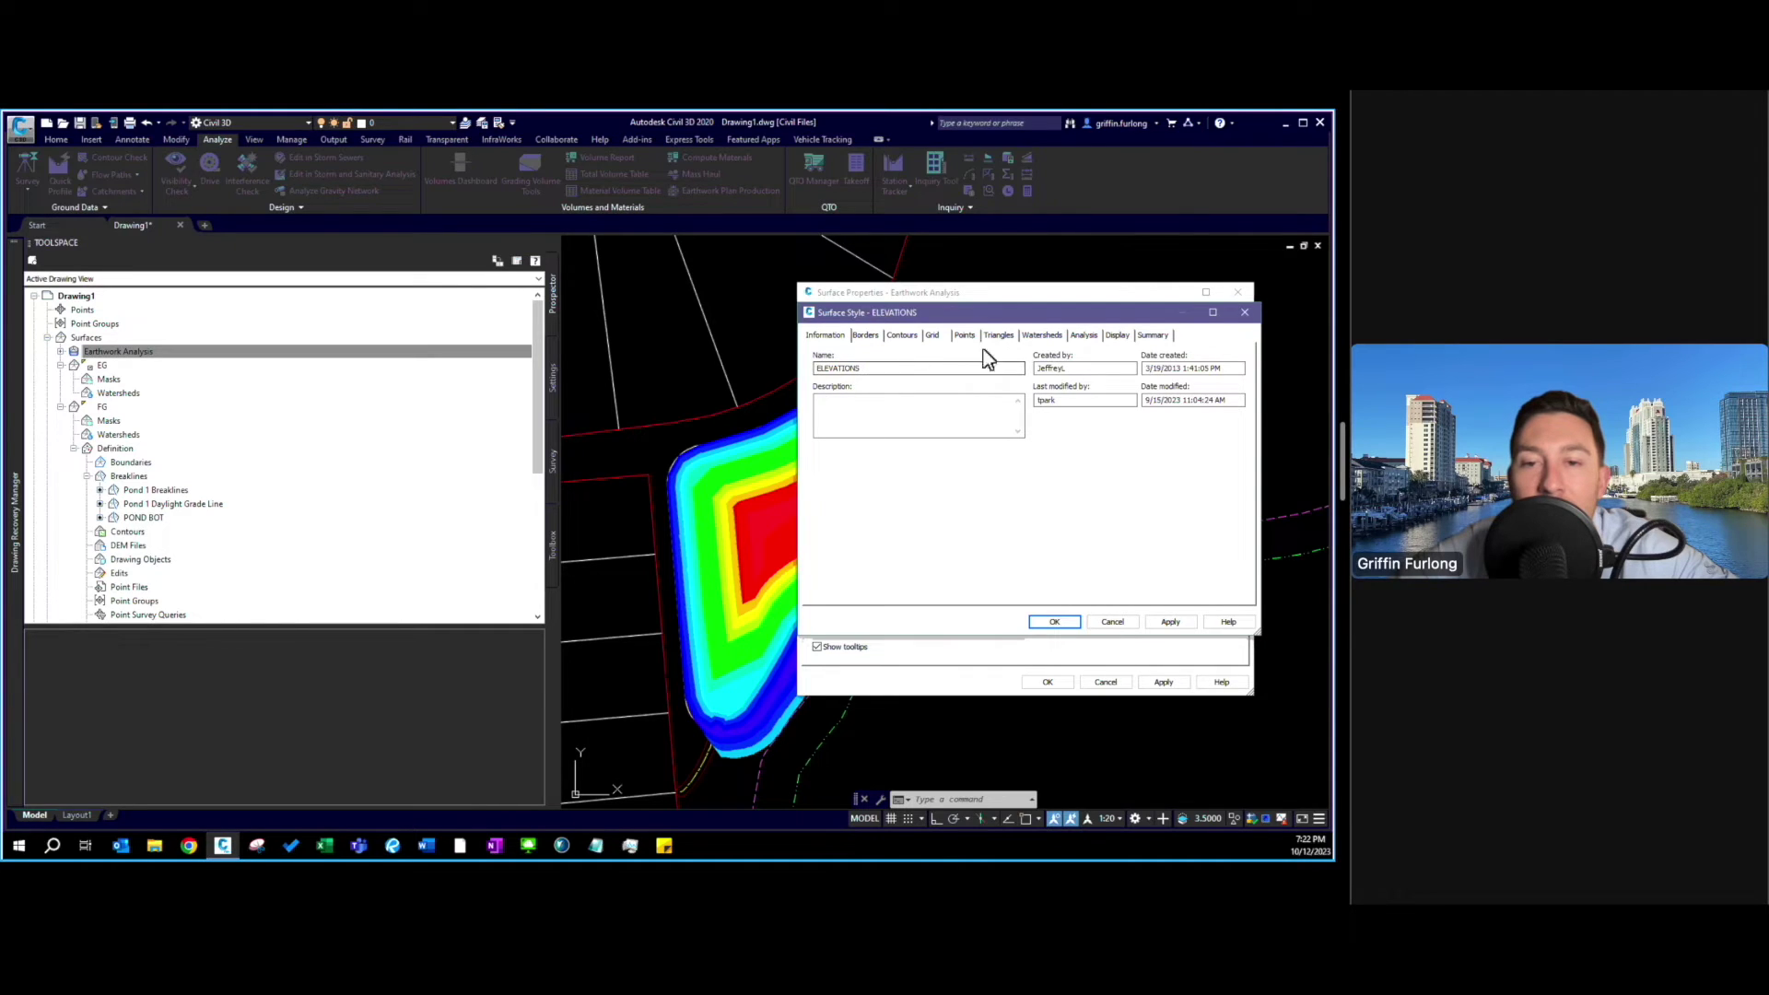
left_click(1076, 338)
double_click(935, 391)
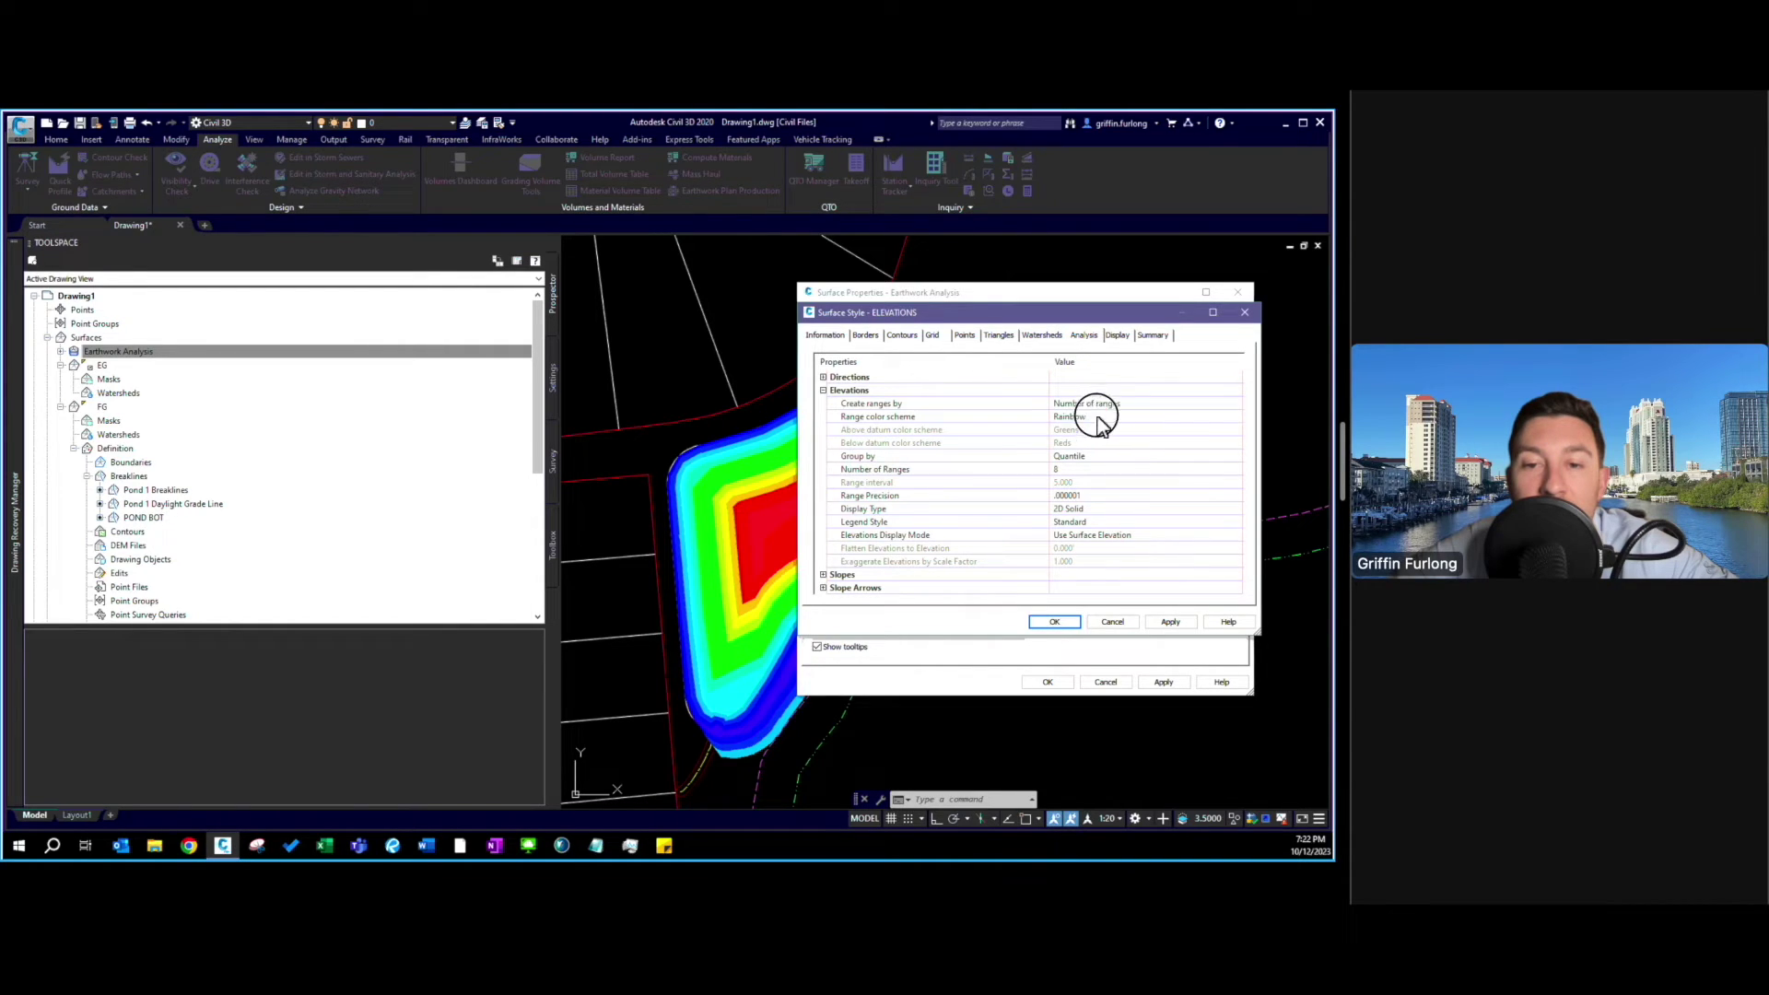
left_click(1206, 419)
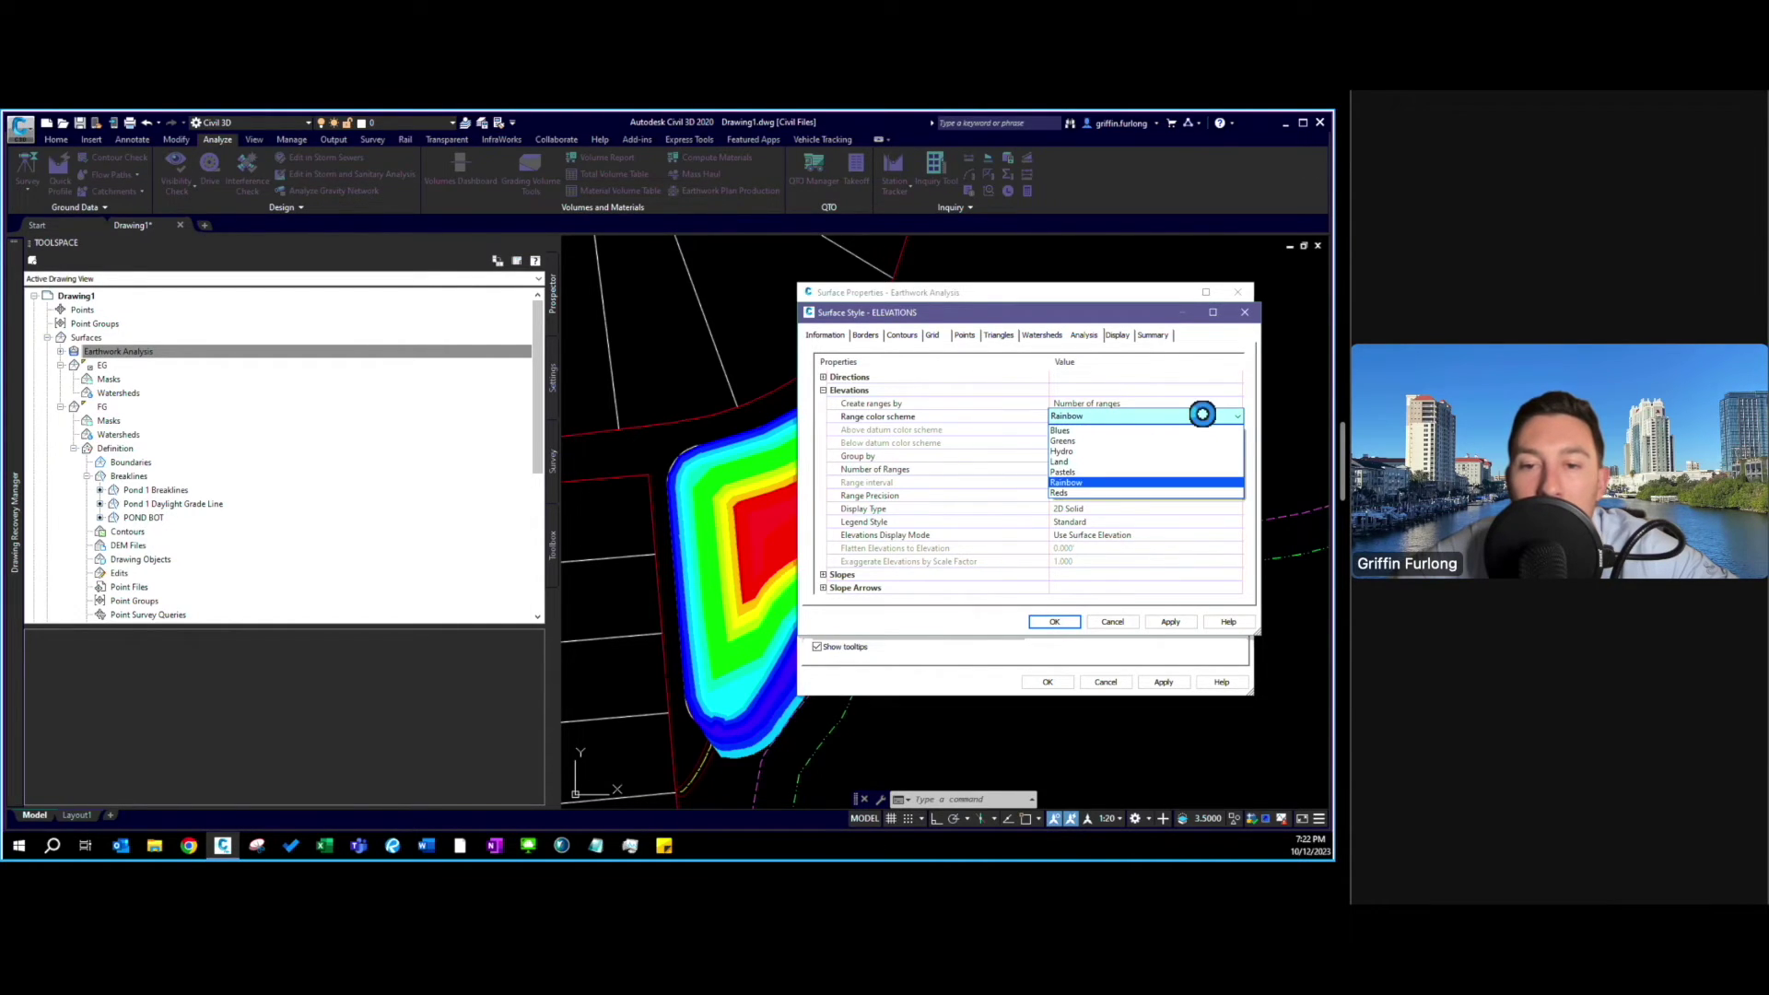
left_click(1093, 462)
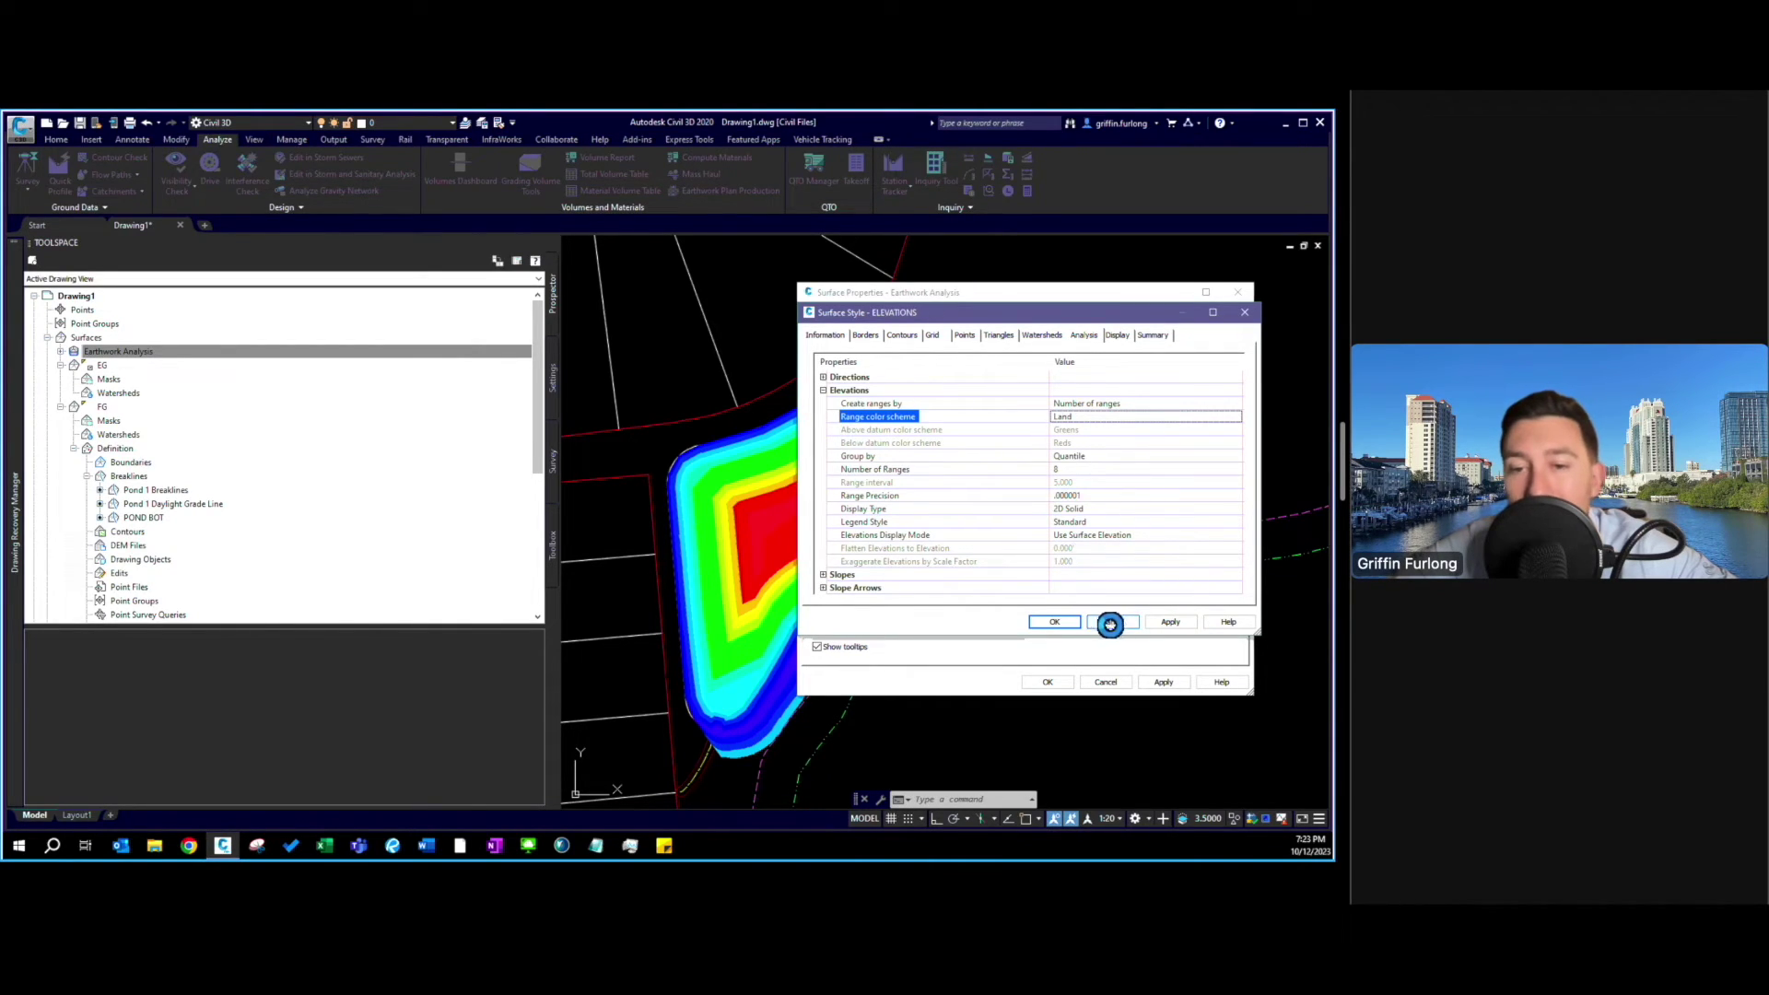
left_click(1173, 626)
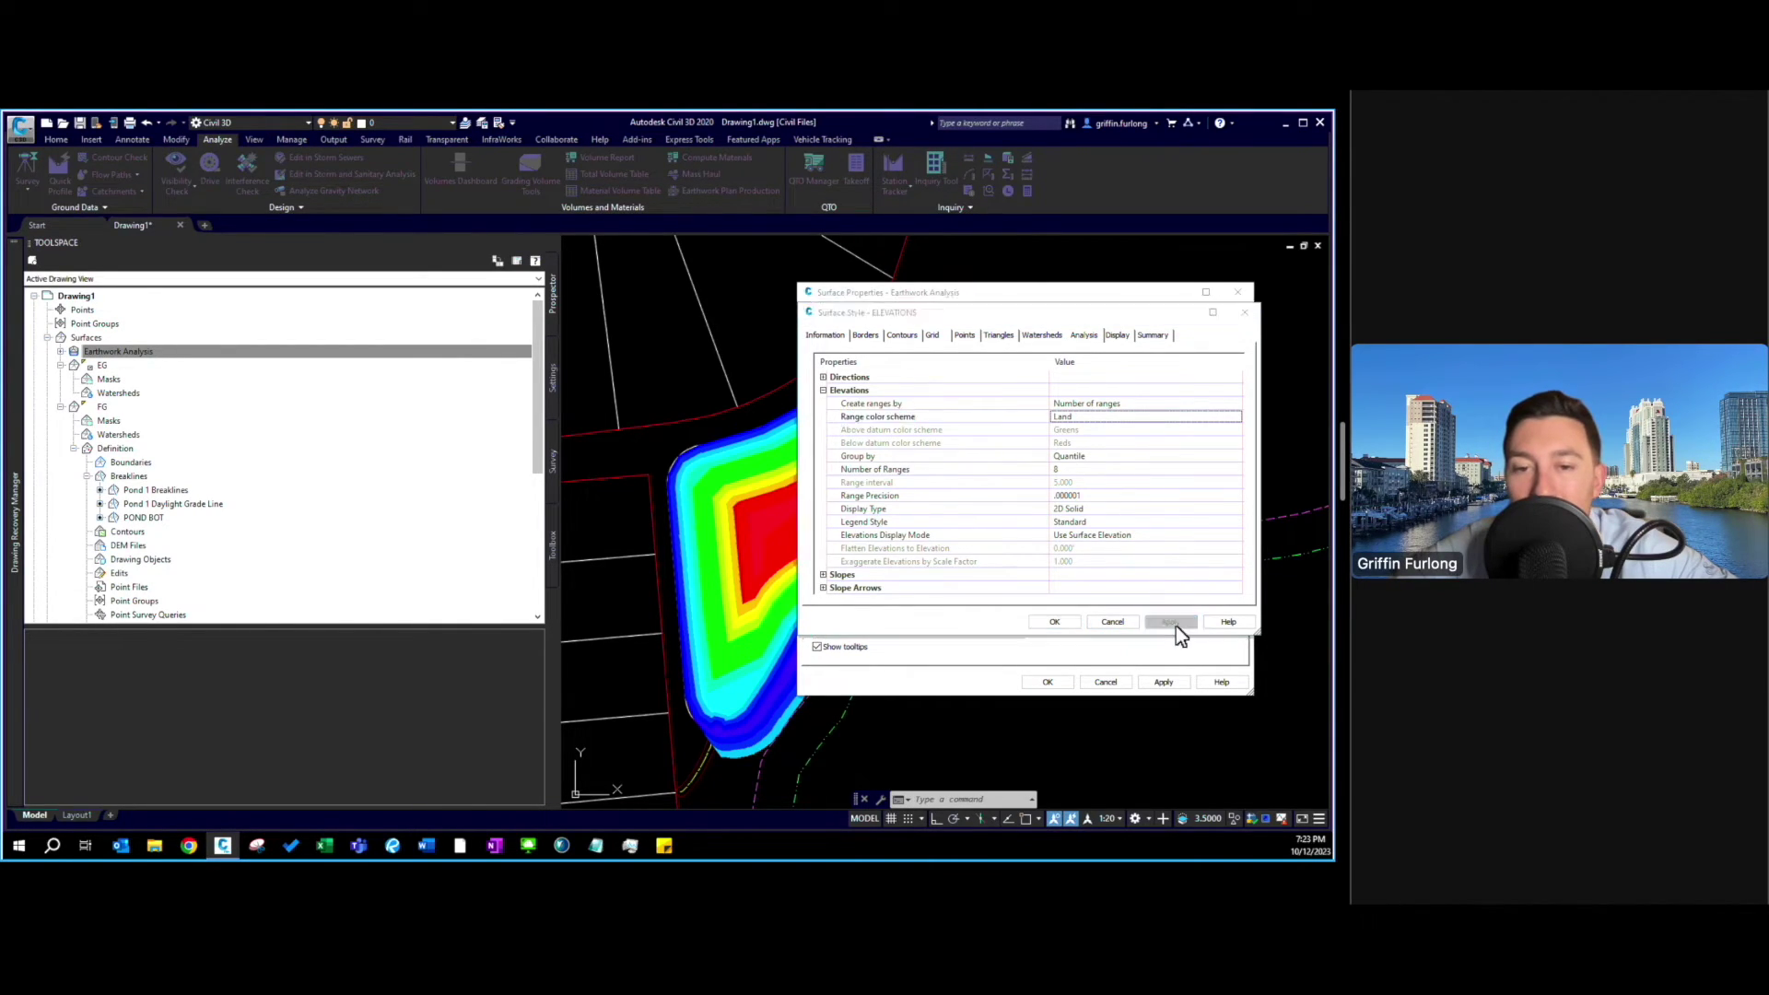
left_click(1056, 622)
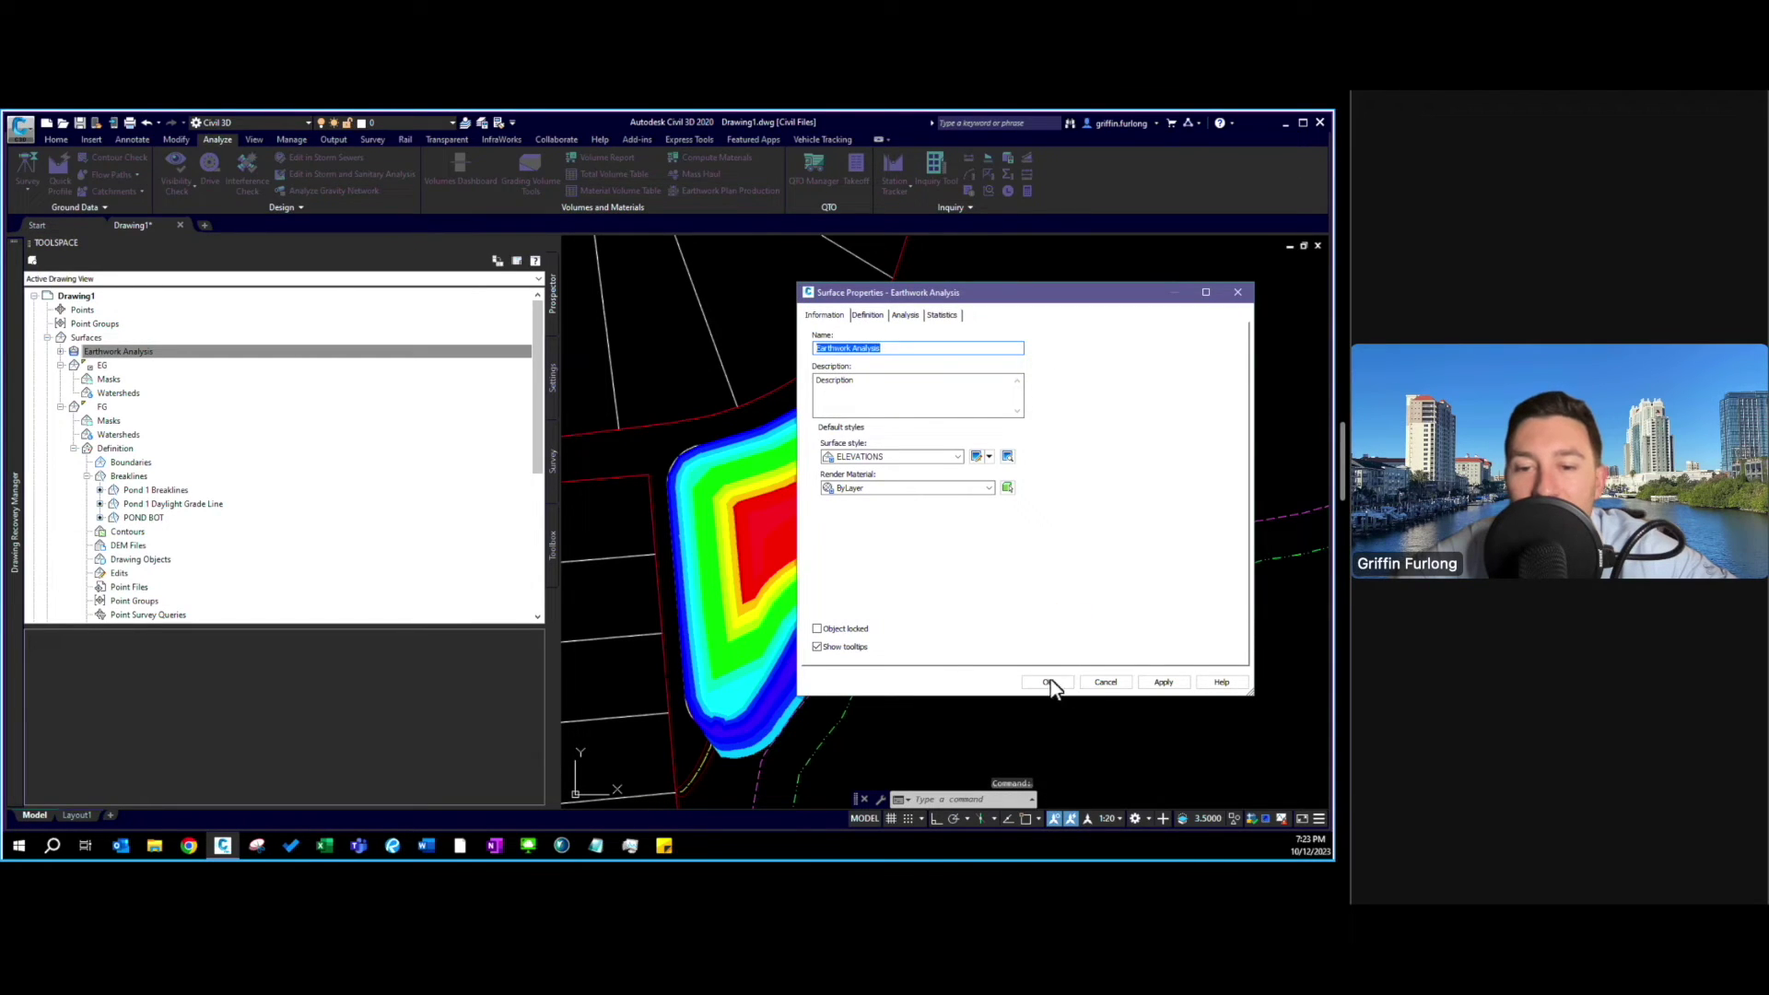
Apply the updated style, rerun the analysis to refresh Land-scheme range colours, and confirm.
left_click(1163, 683)
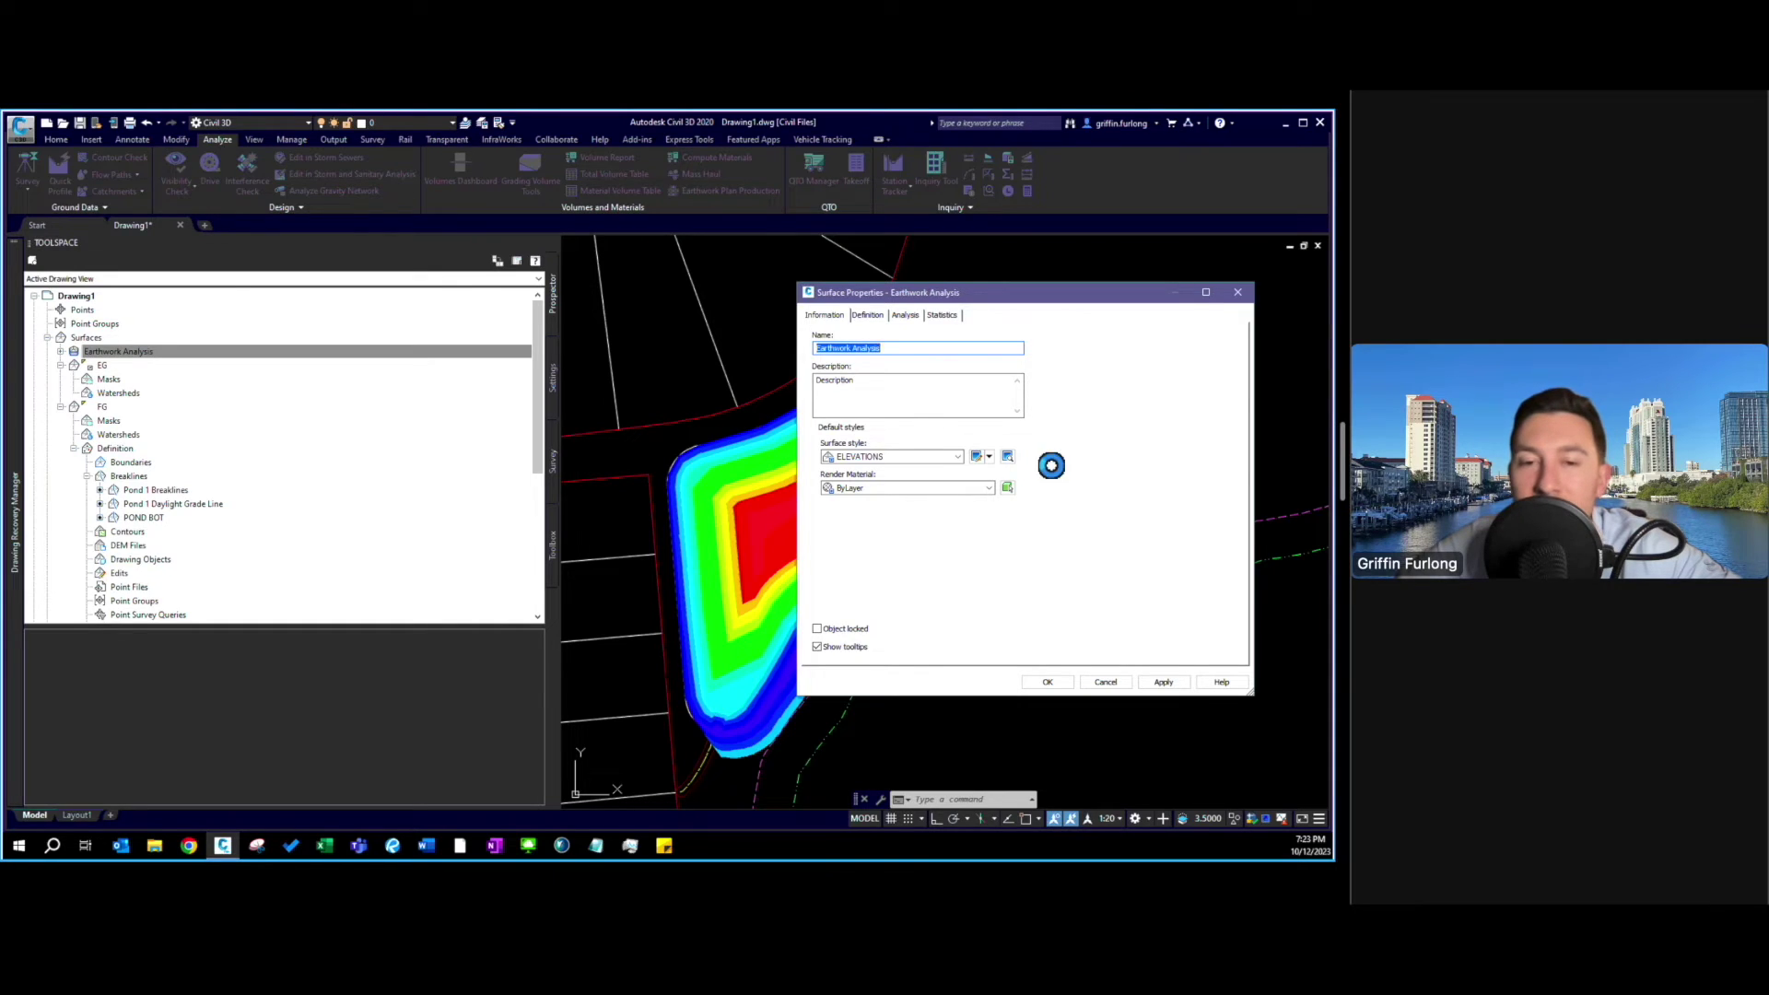
left_click(1047, 681)
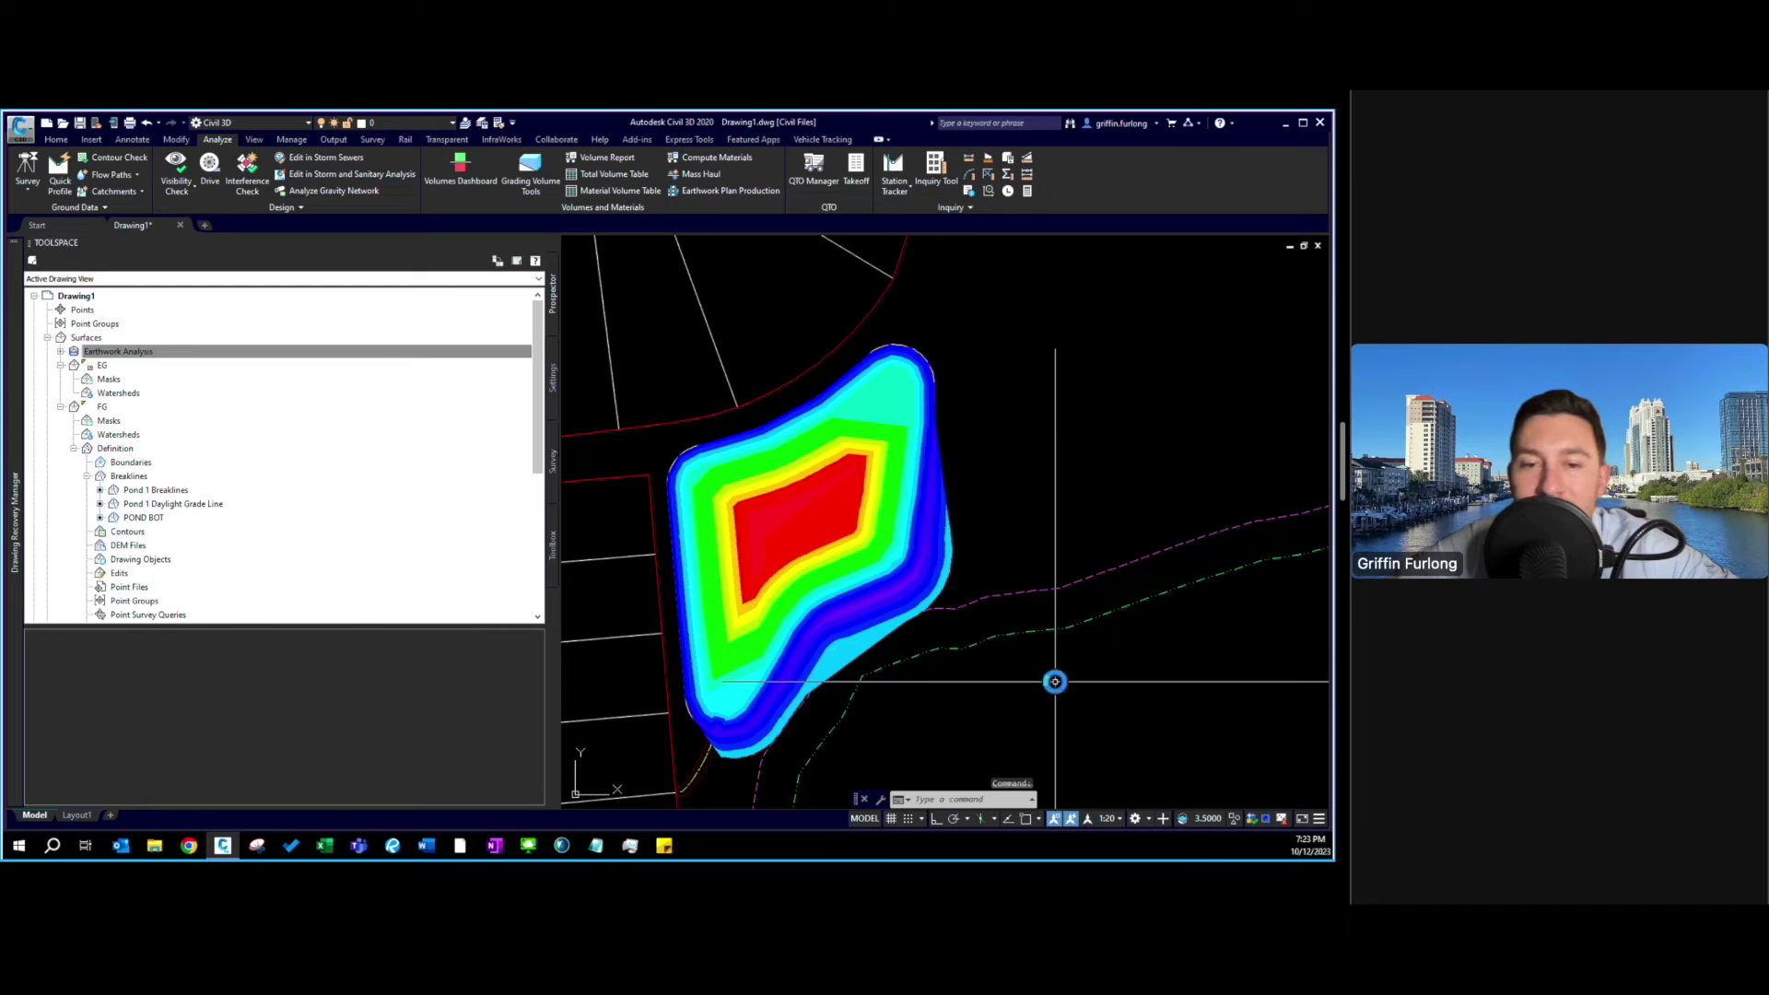
left_click_drag(999, 292, 995, 234)
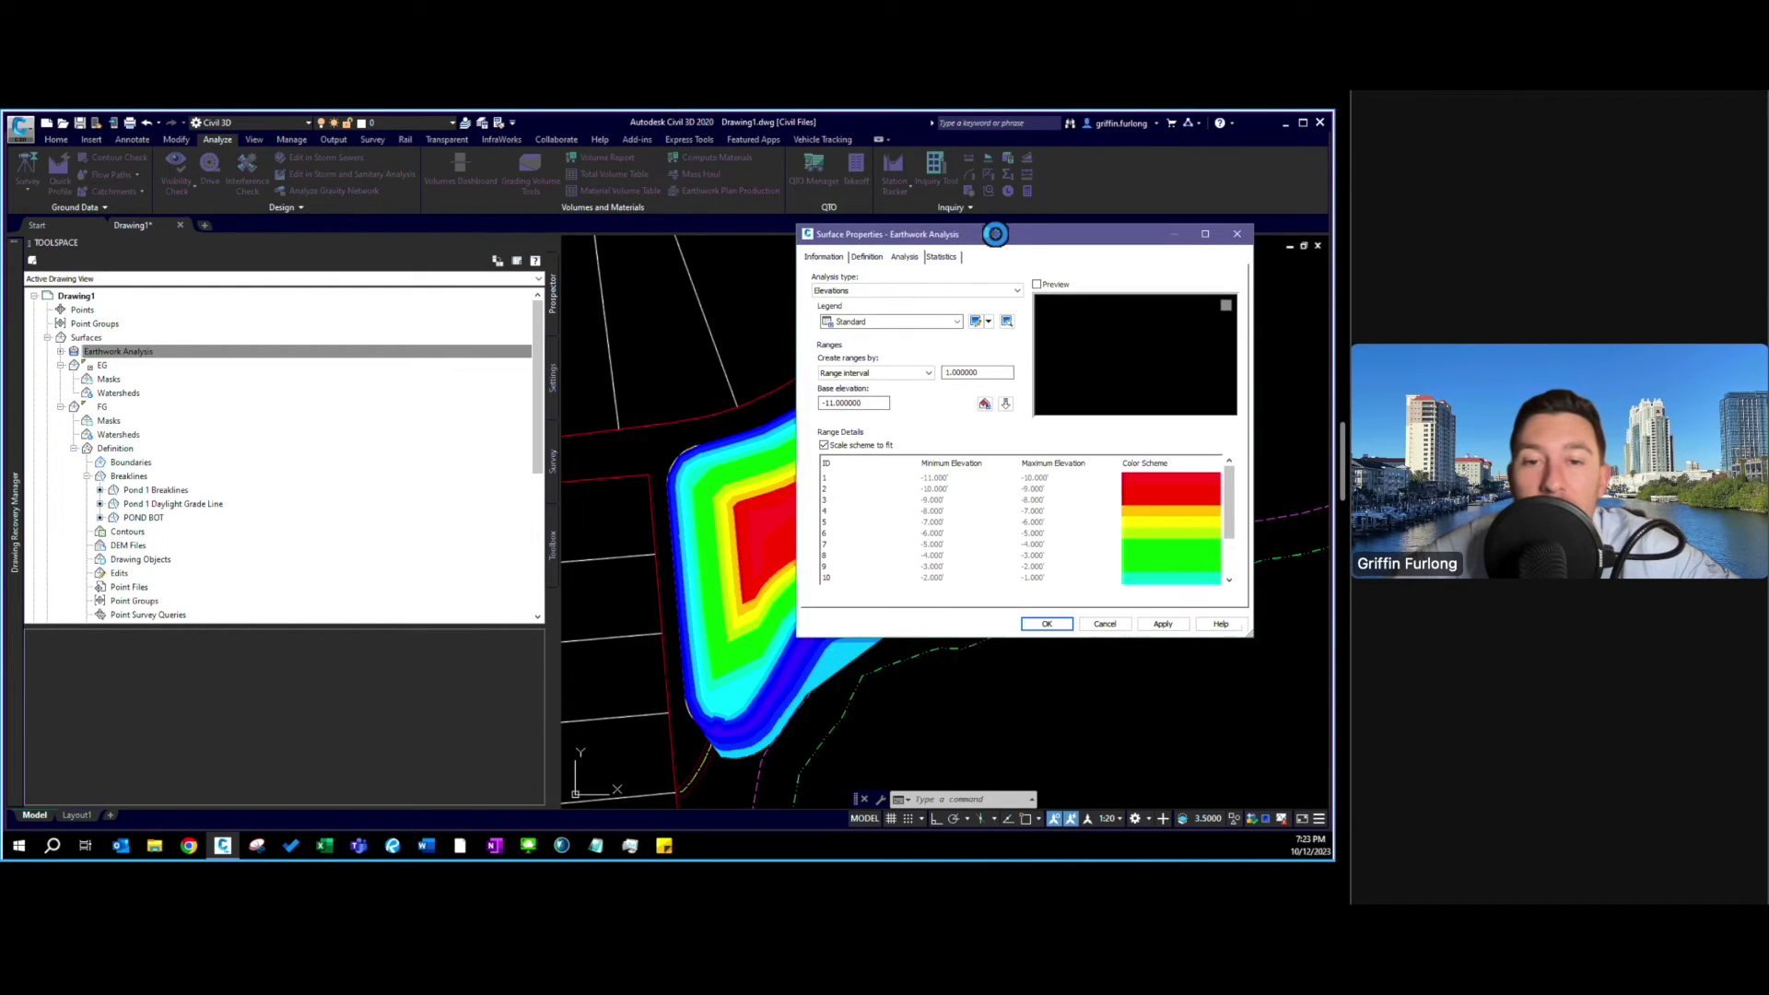
left_click(1009, 402)
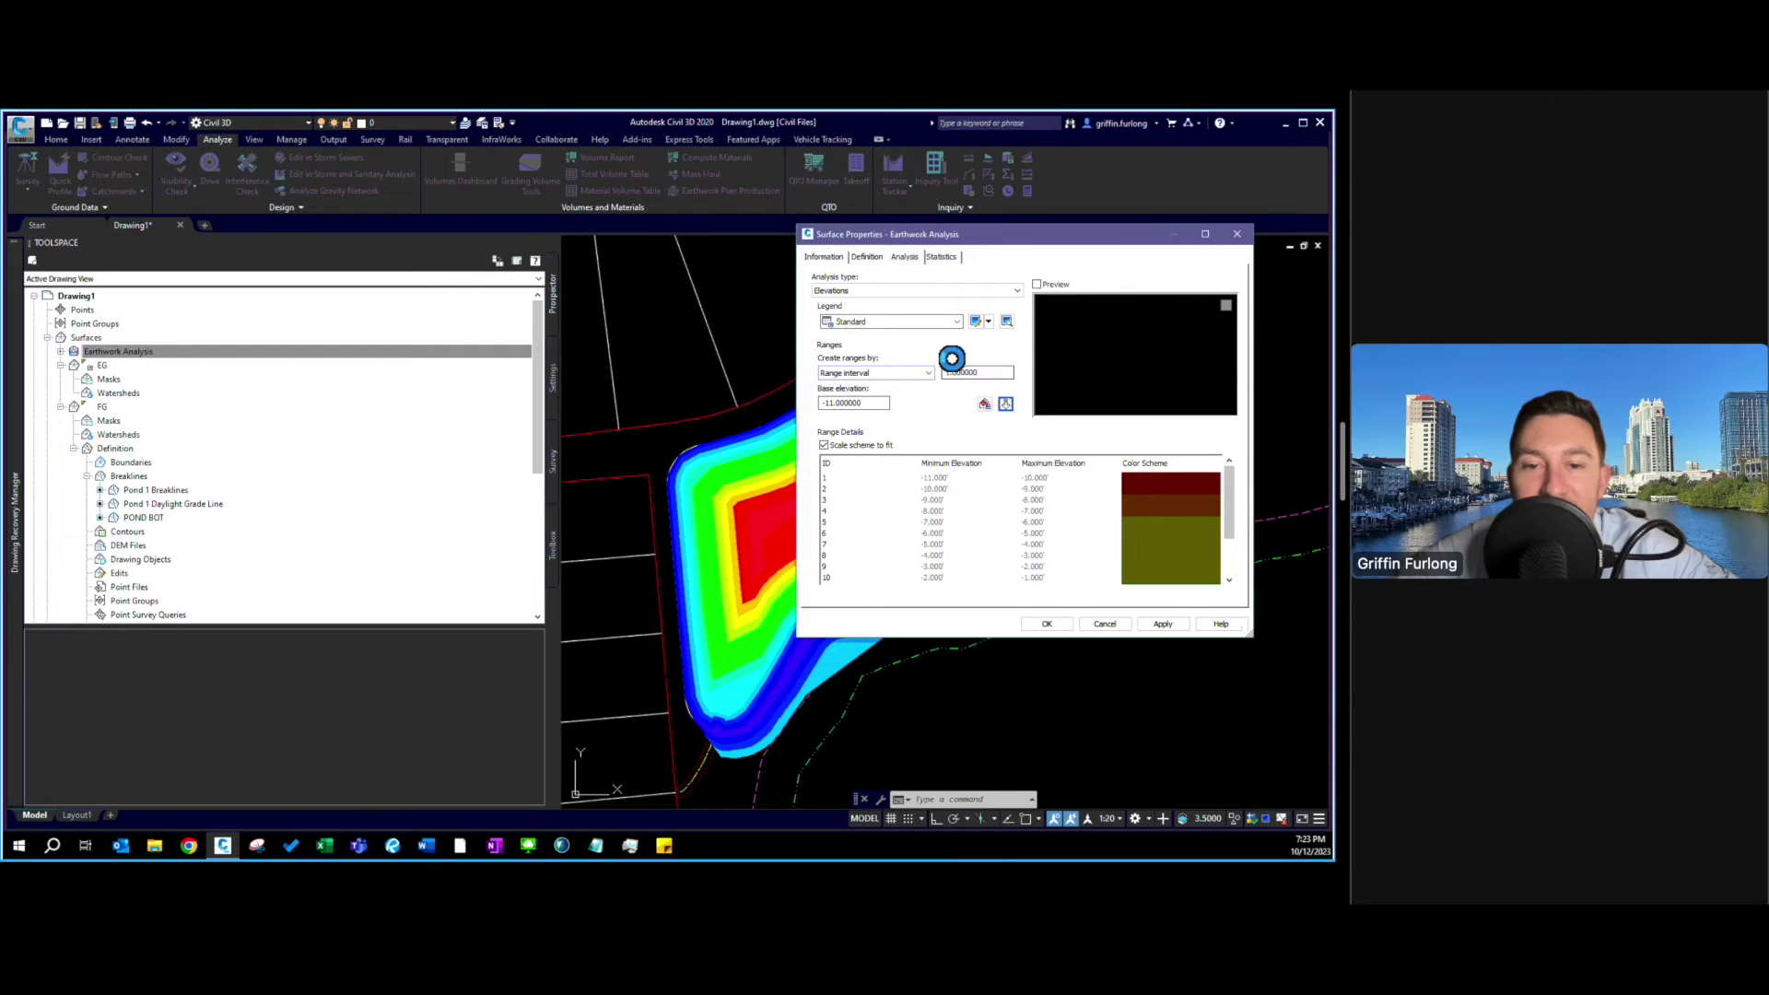
scroll(1163, 528, "down", 2)
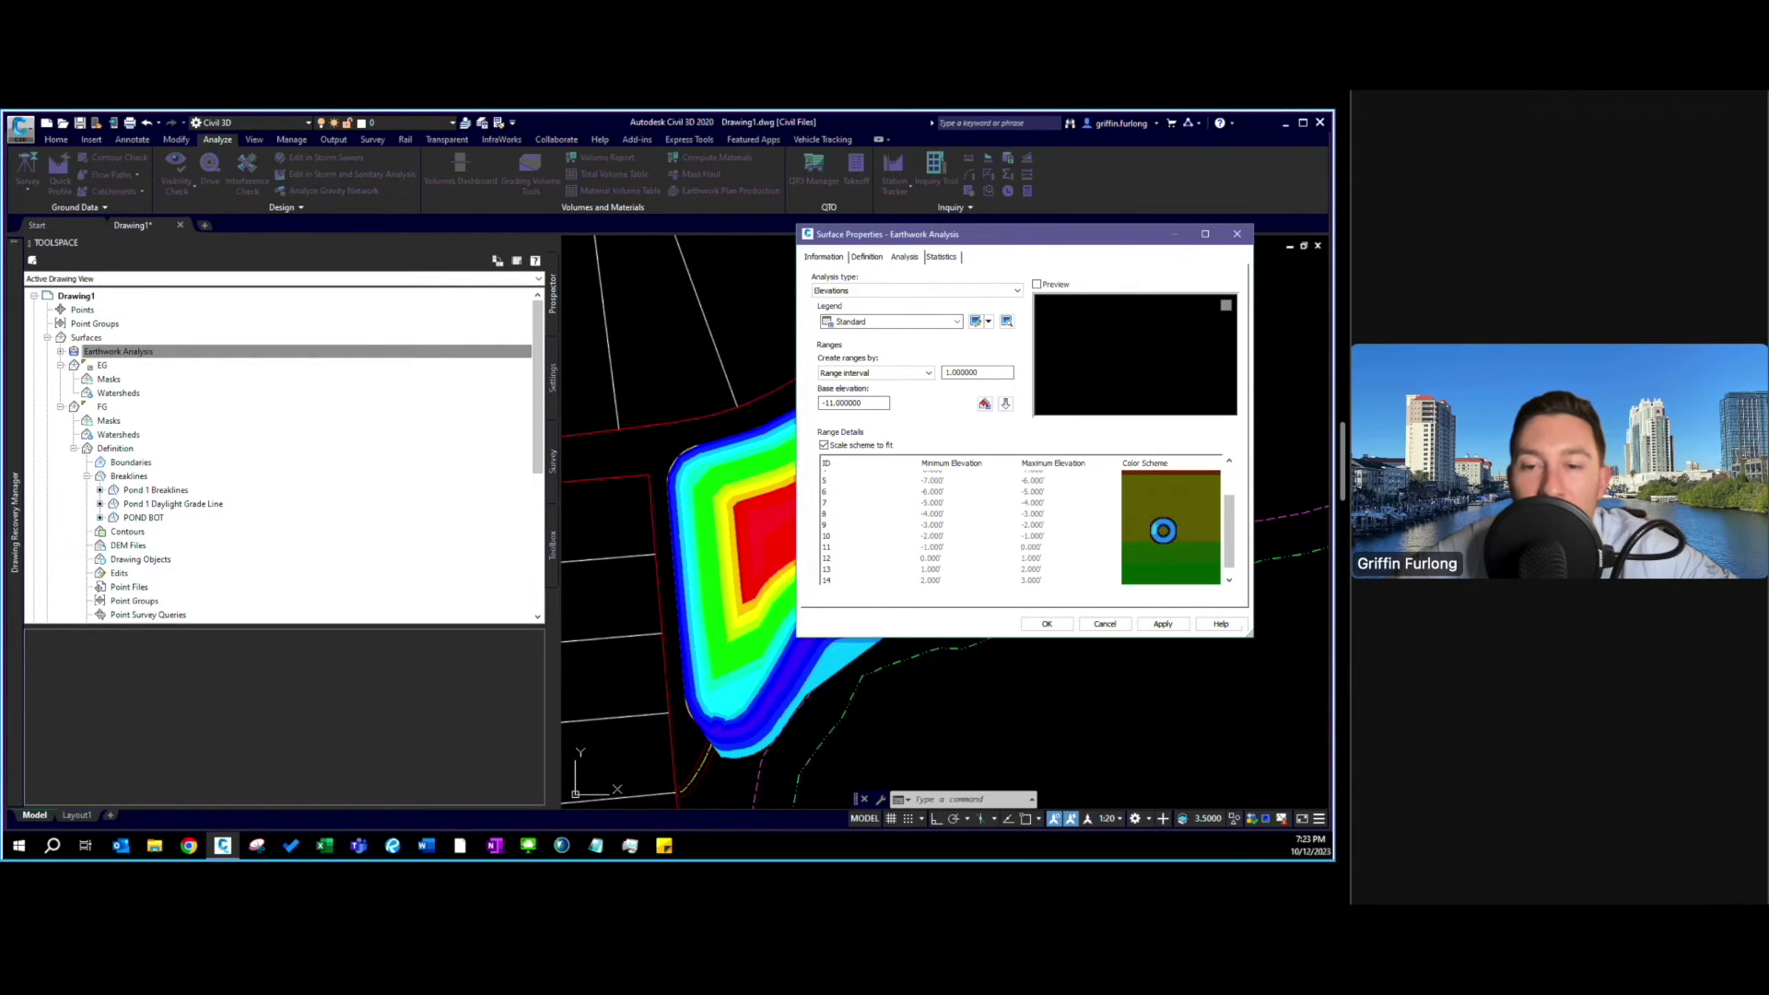
scroll(1162, 530, "up", 2)
scroll(1162, 530, "down", 2)
scroll(1163, 530, "up", 2)
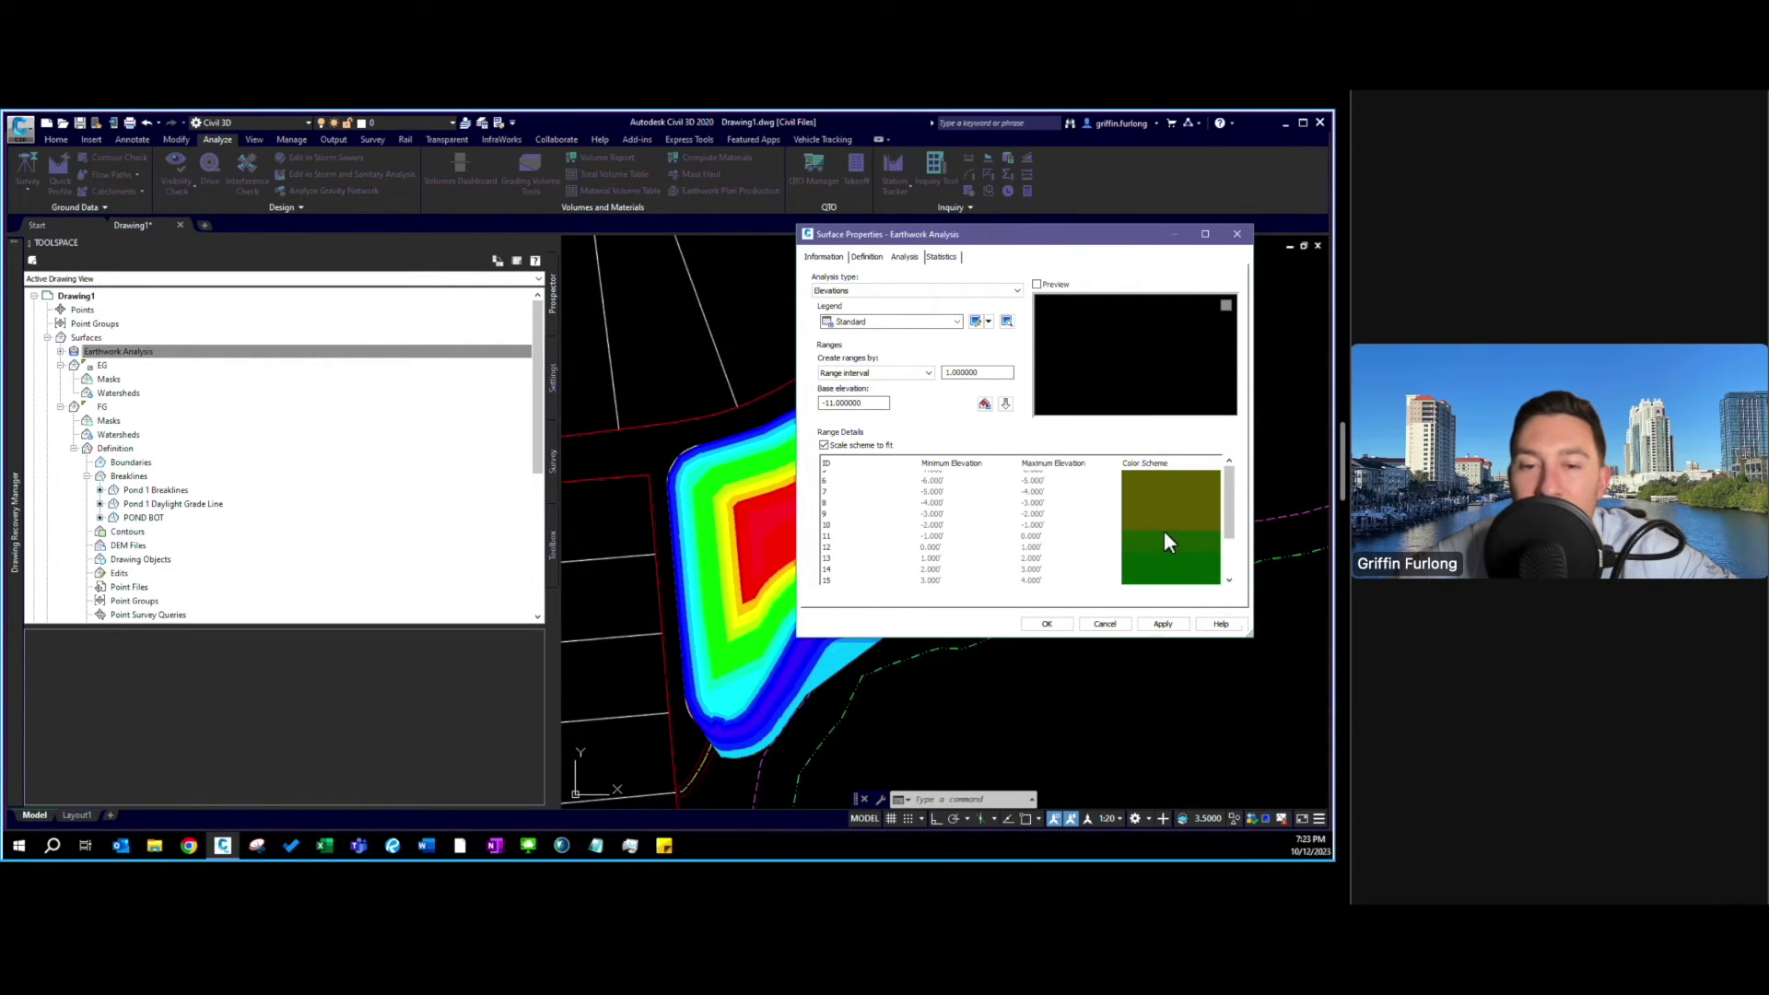
left_click(1057, 624)
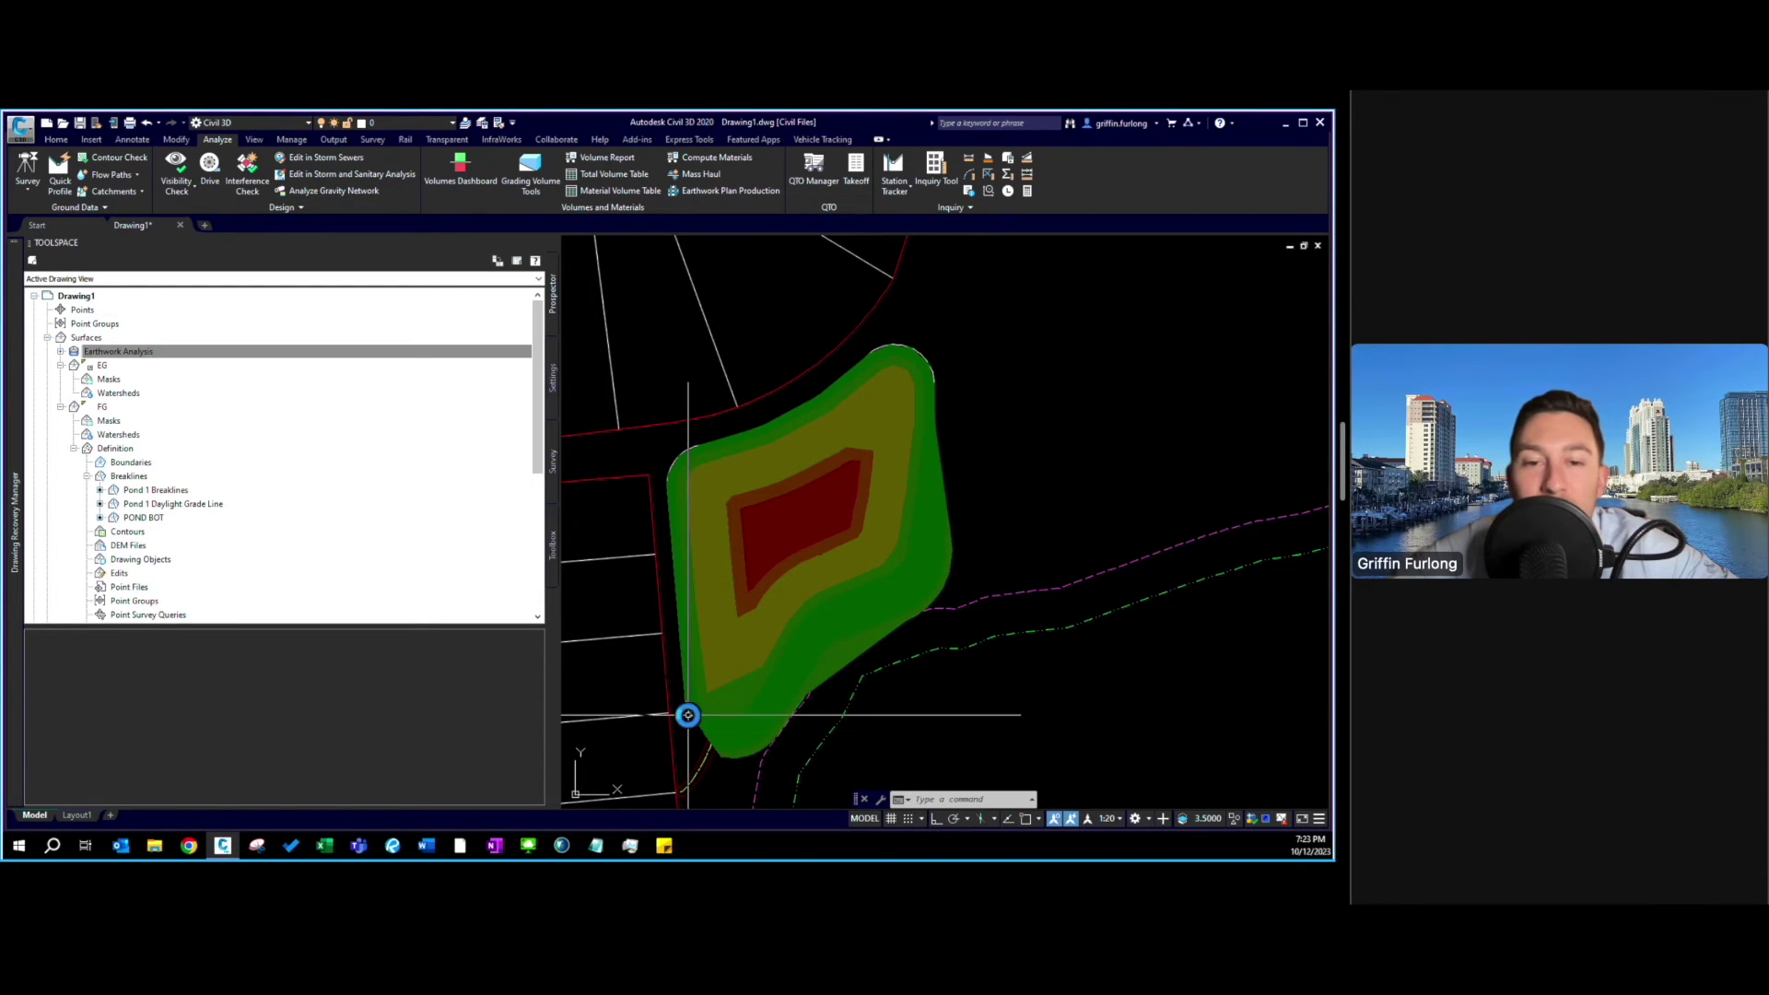
scroll(688, 715, "up", 2)
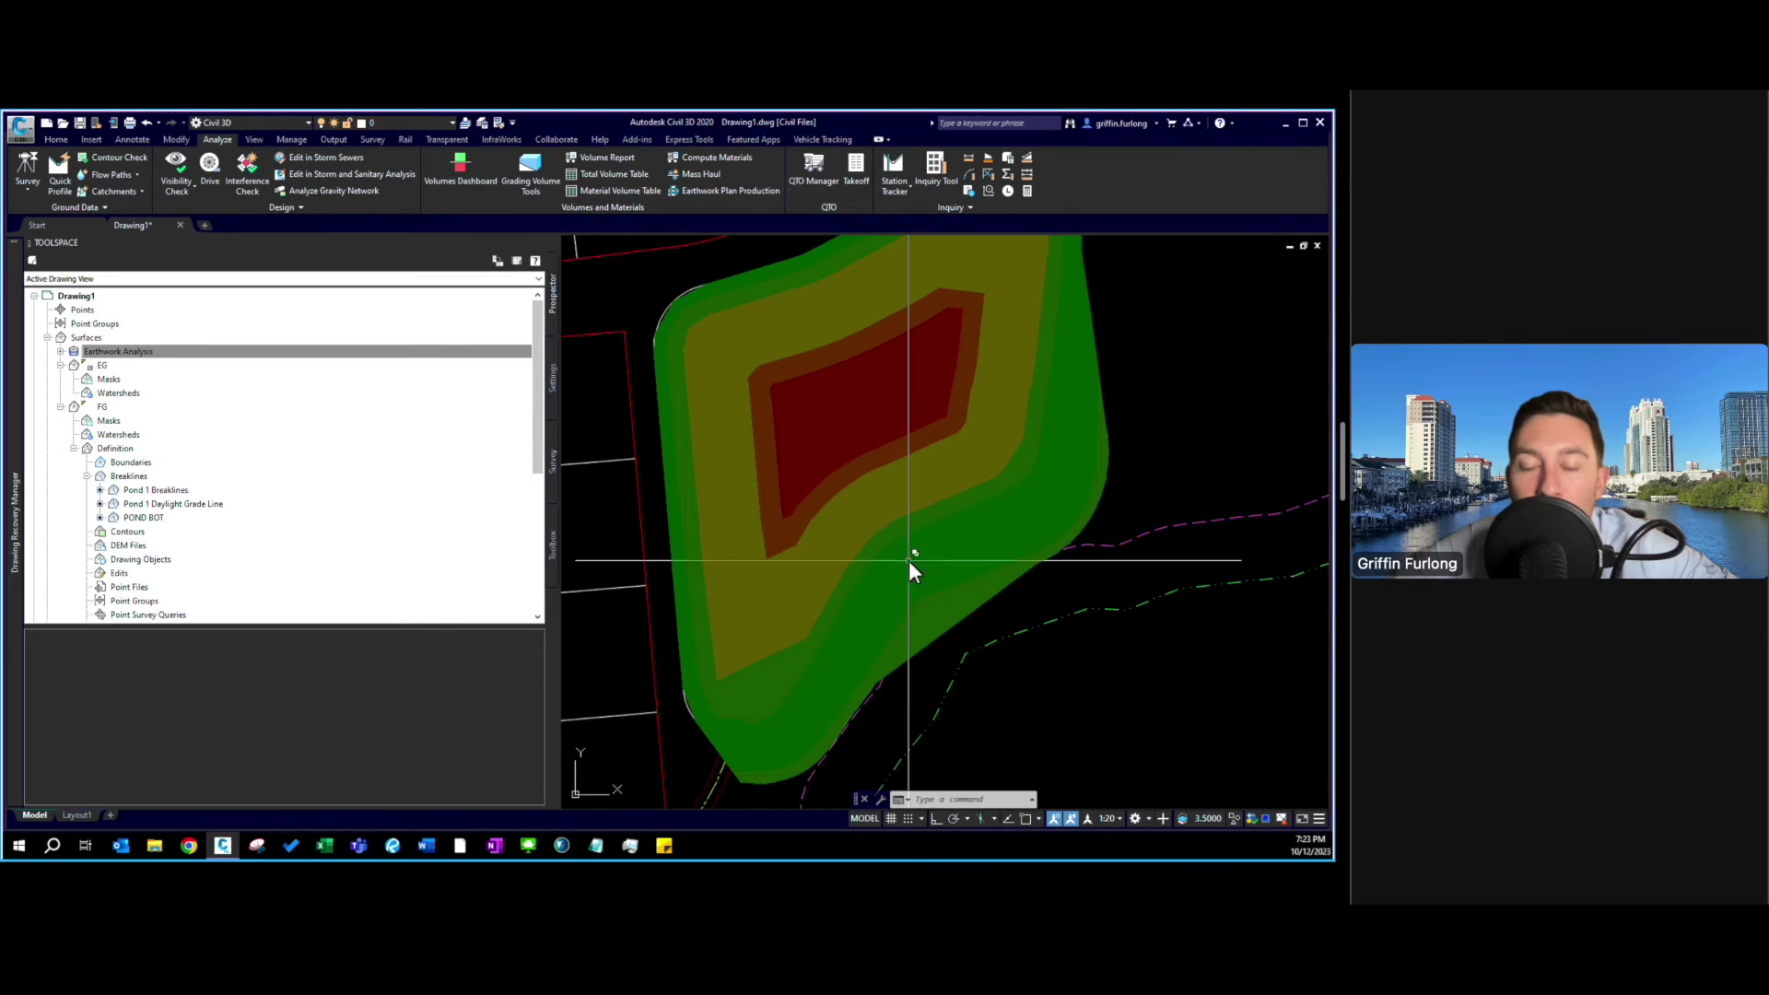
mouse_move(910, 564)
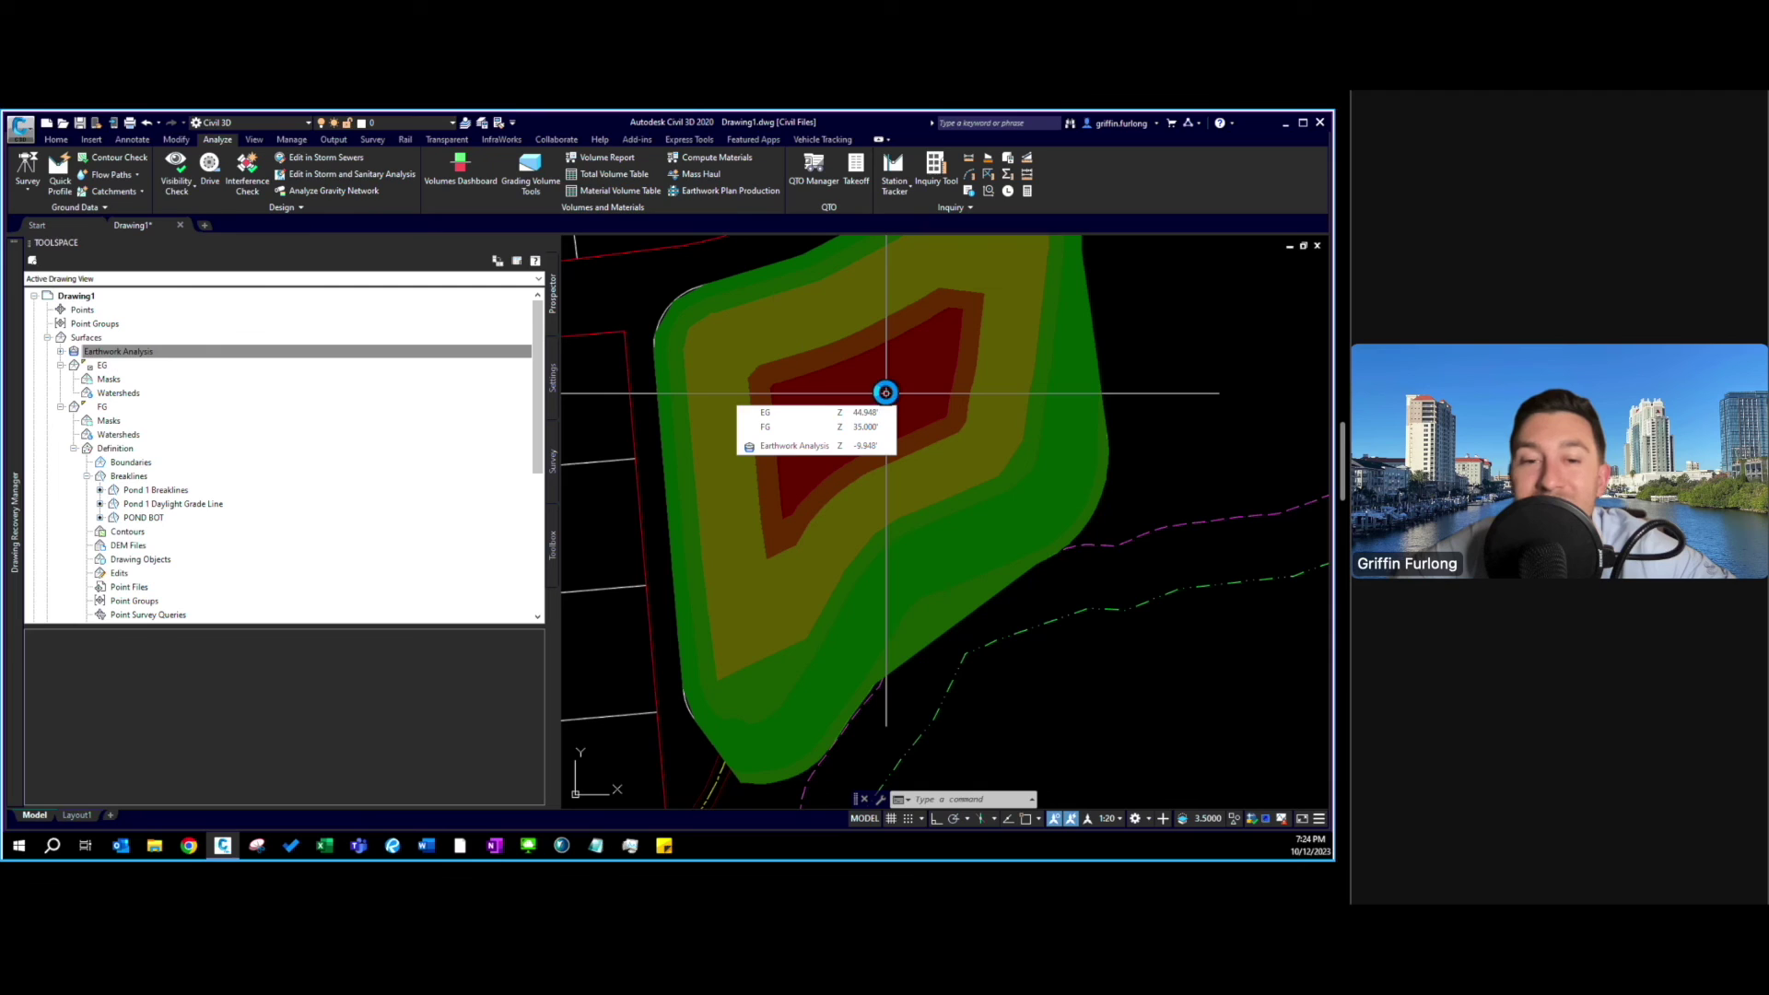
scroll(885, 393, "down", 2)
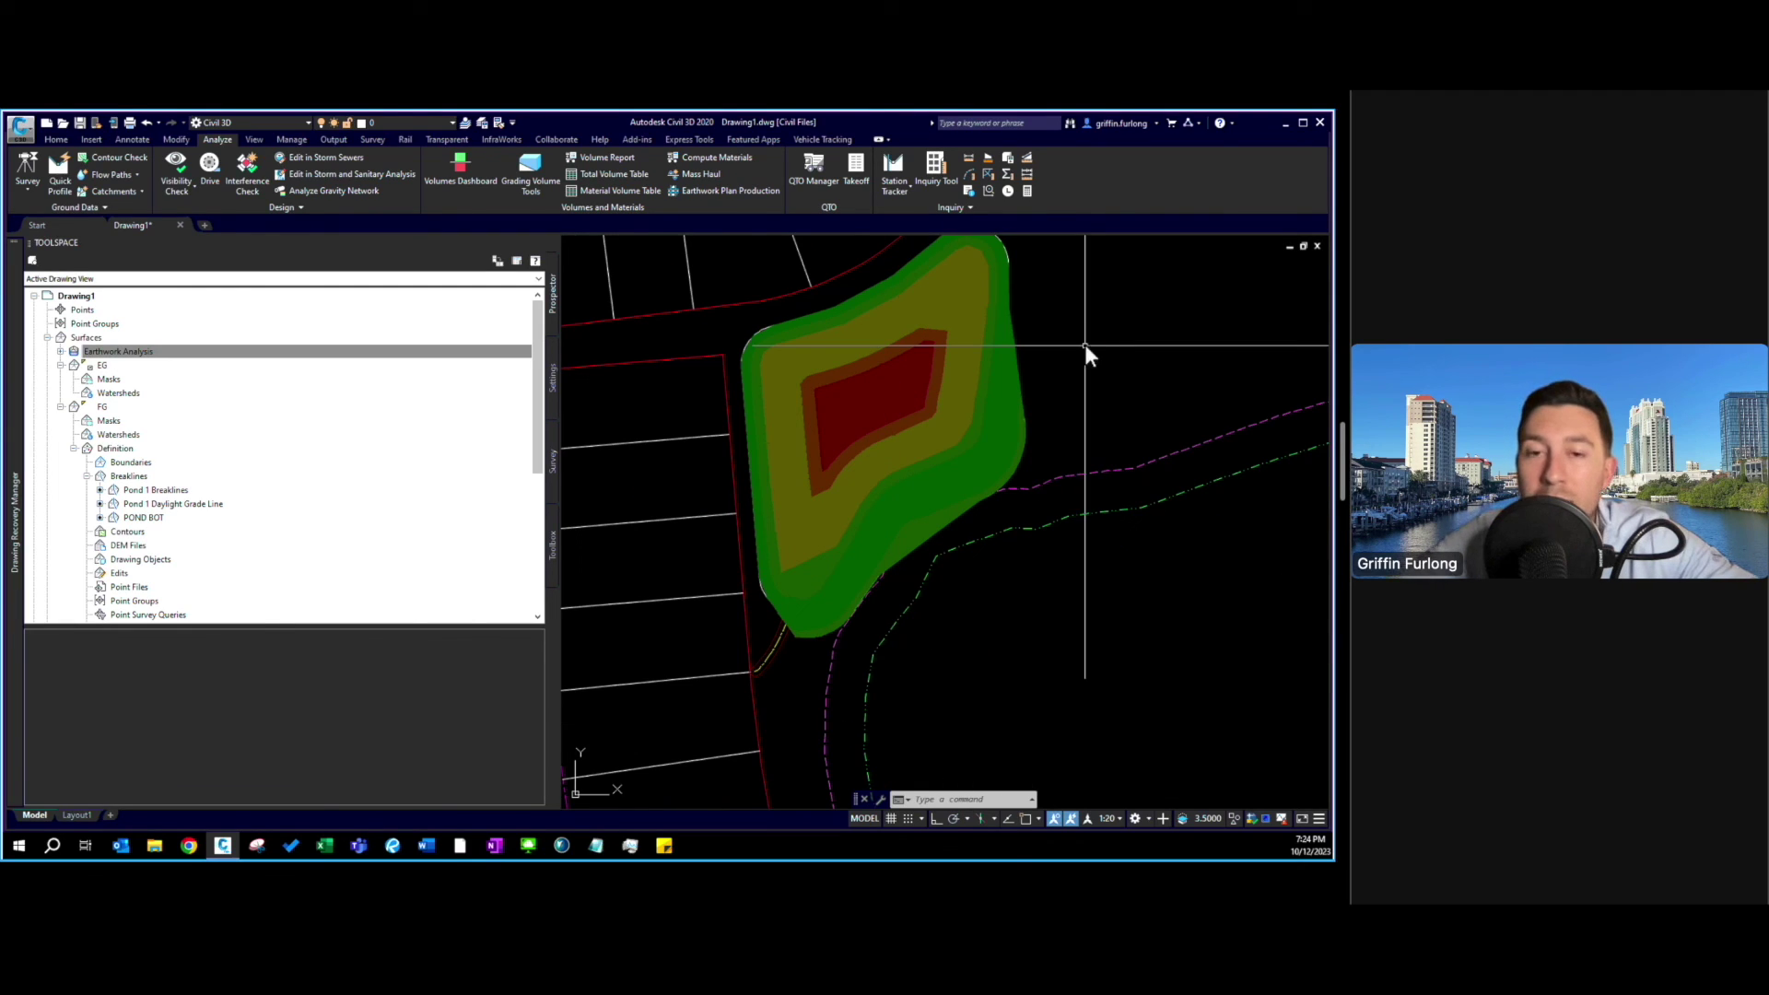